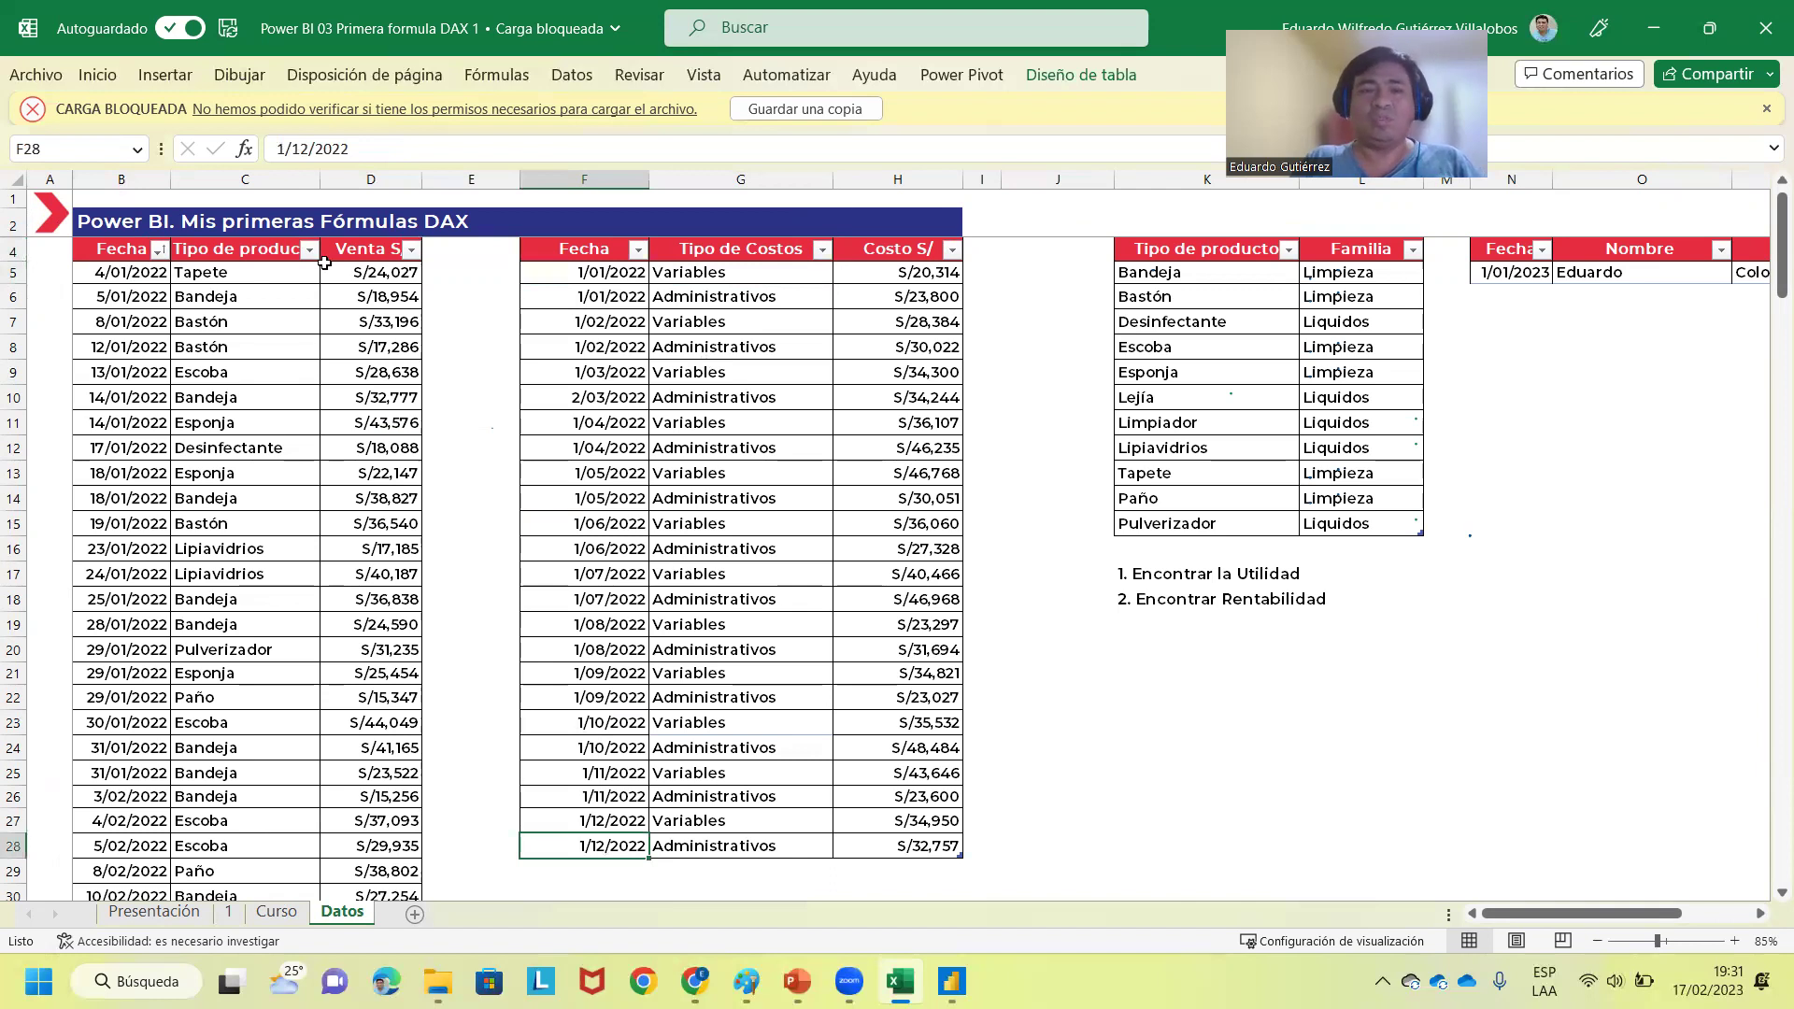
- Review the sales, costs and product family tables on the Datos sheet, down to the last sales record
drag(210, 248, 743, 699)
click(1178, 255)
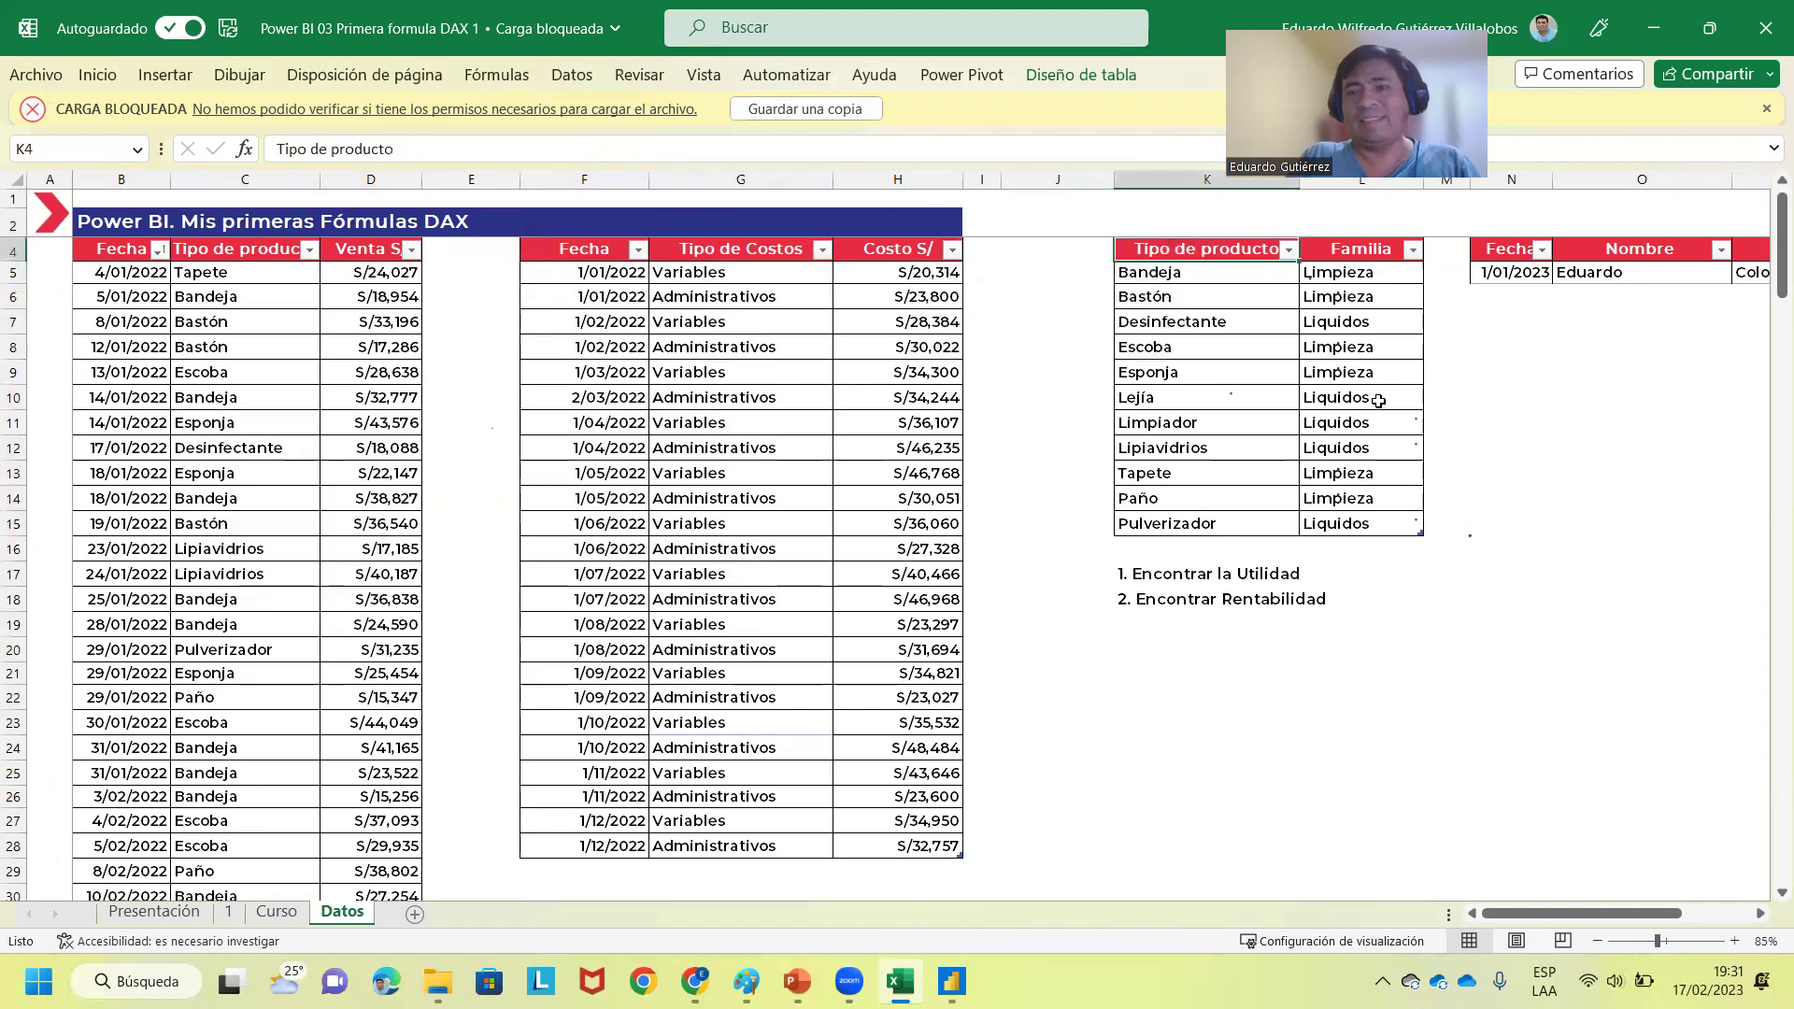
click(1457, 416)
scroll(1463, 411, up, 1)
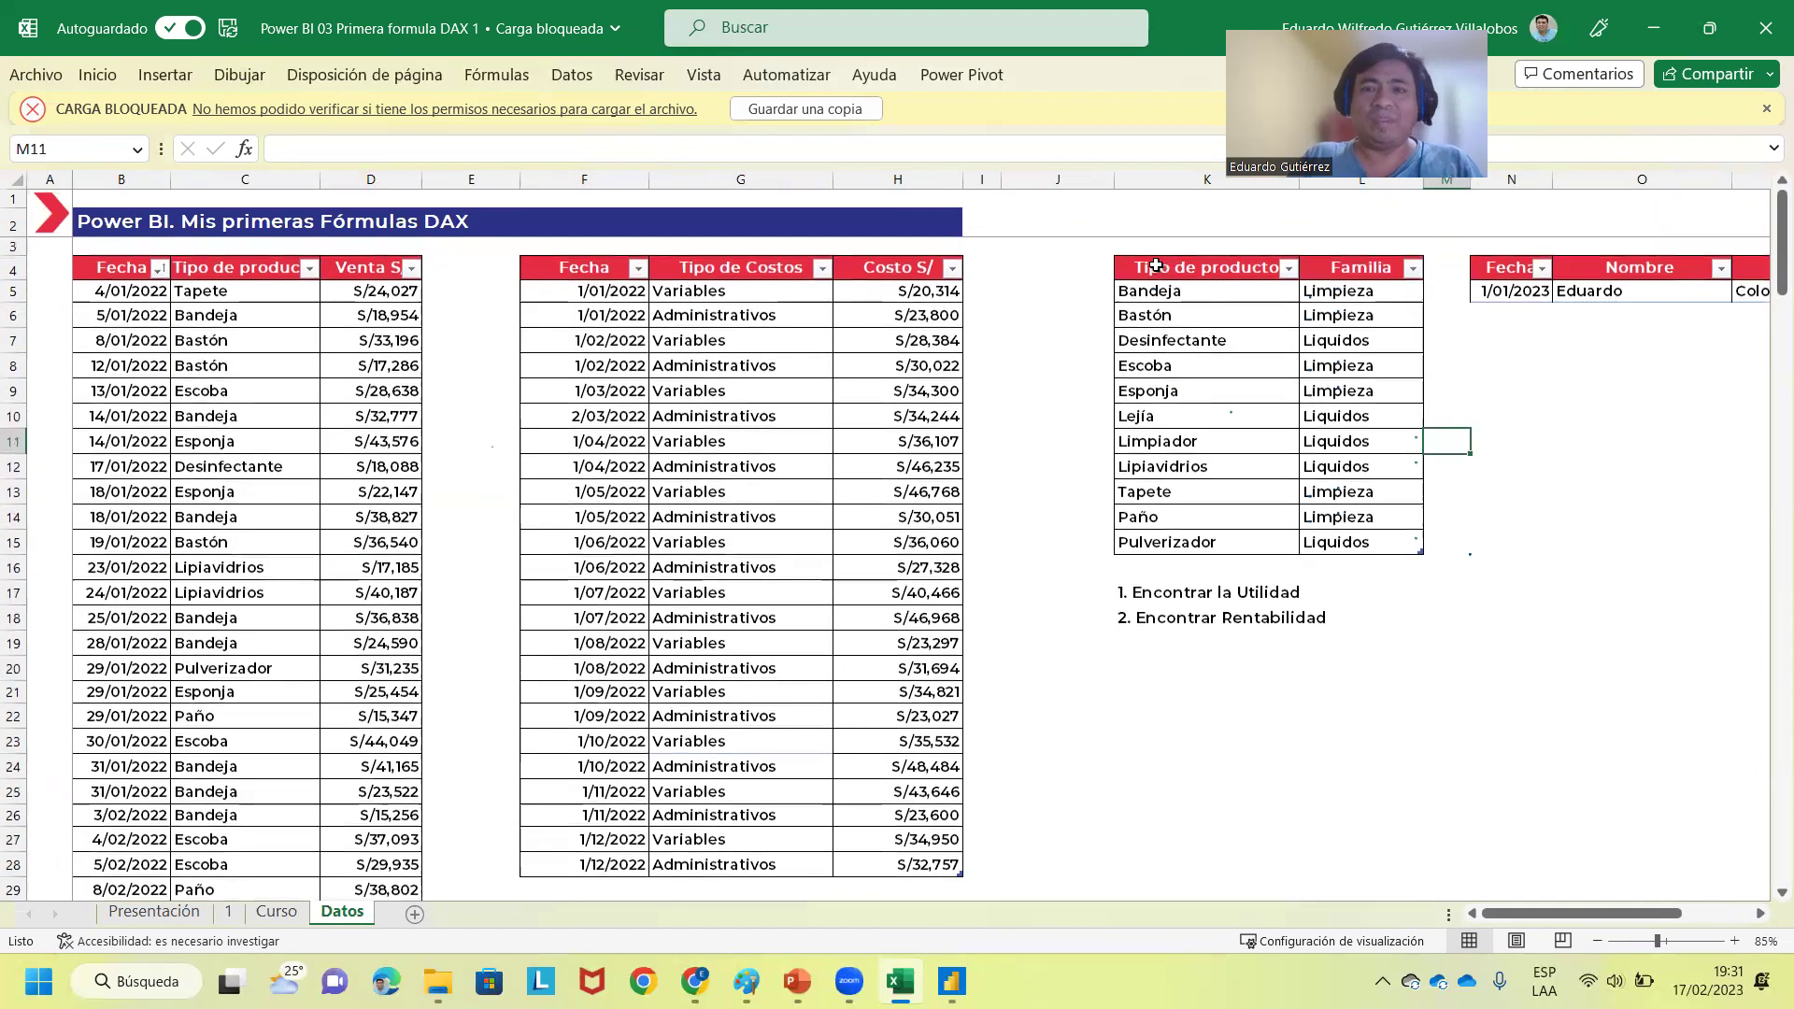
drag(119, 268, 947, 632)
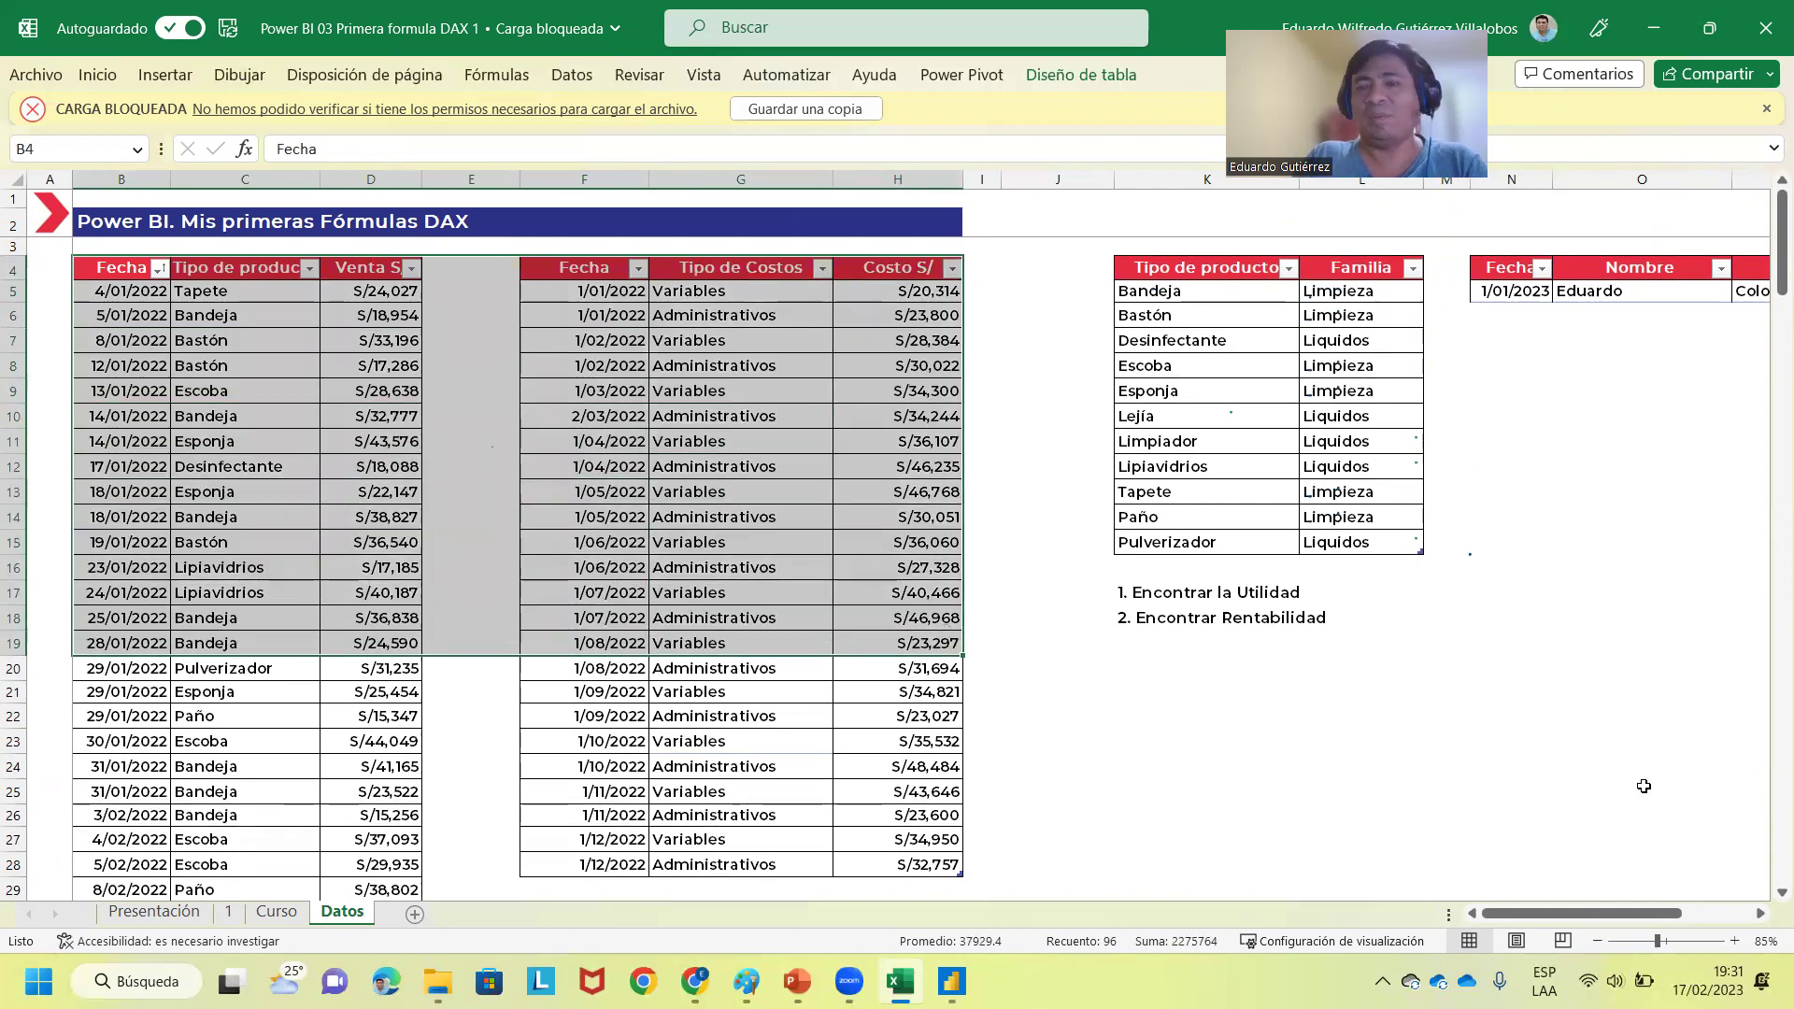
click(1617, 594)
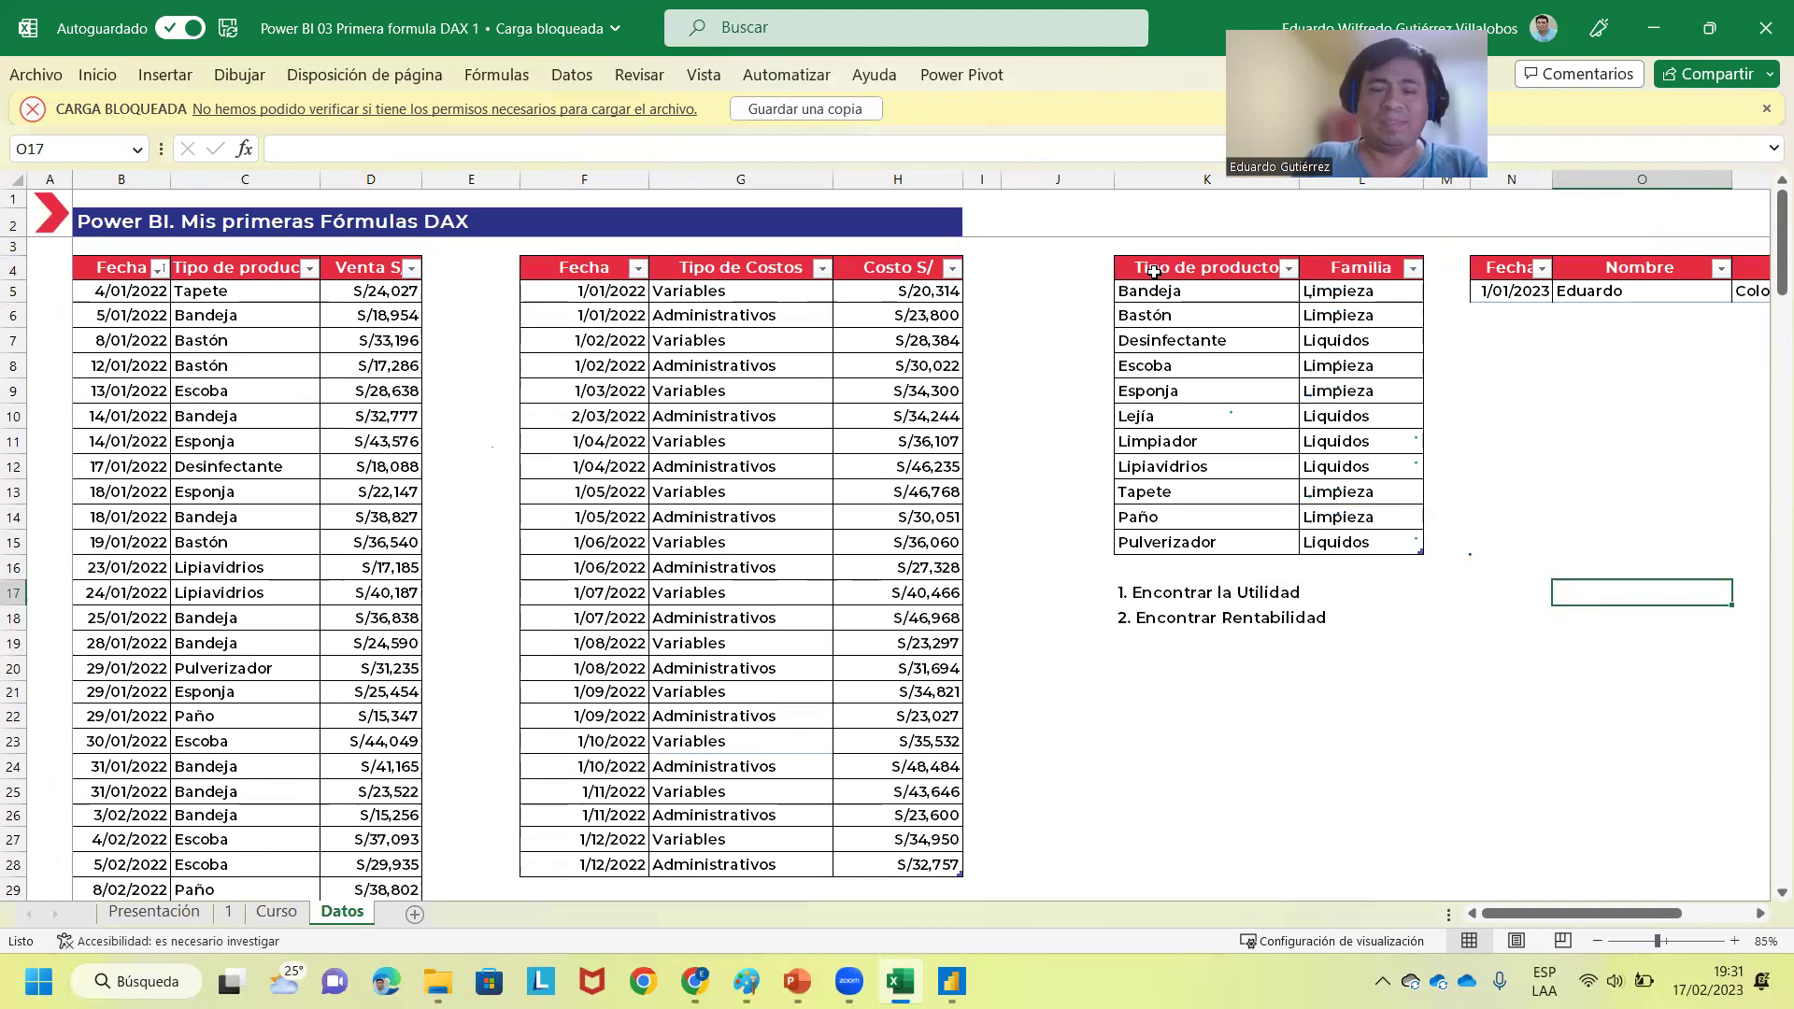
click(377, 549)
key(ctrl+Down)
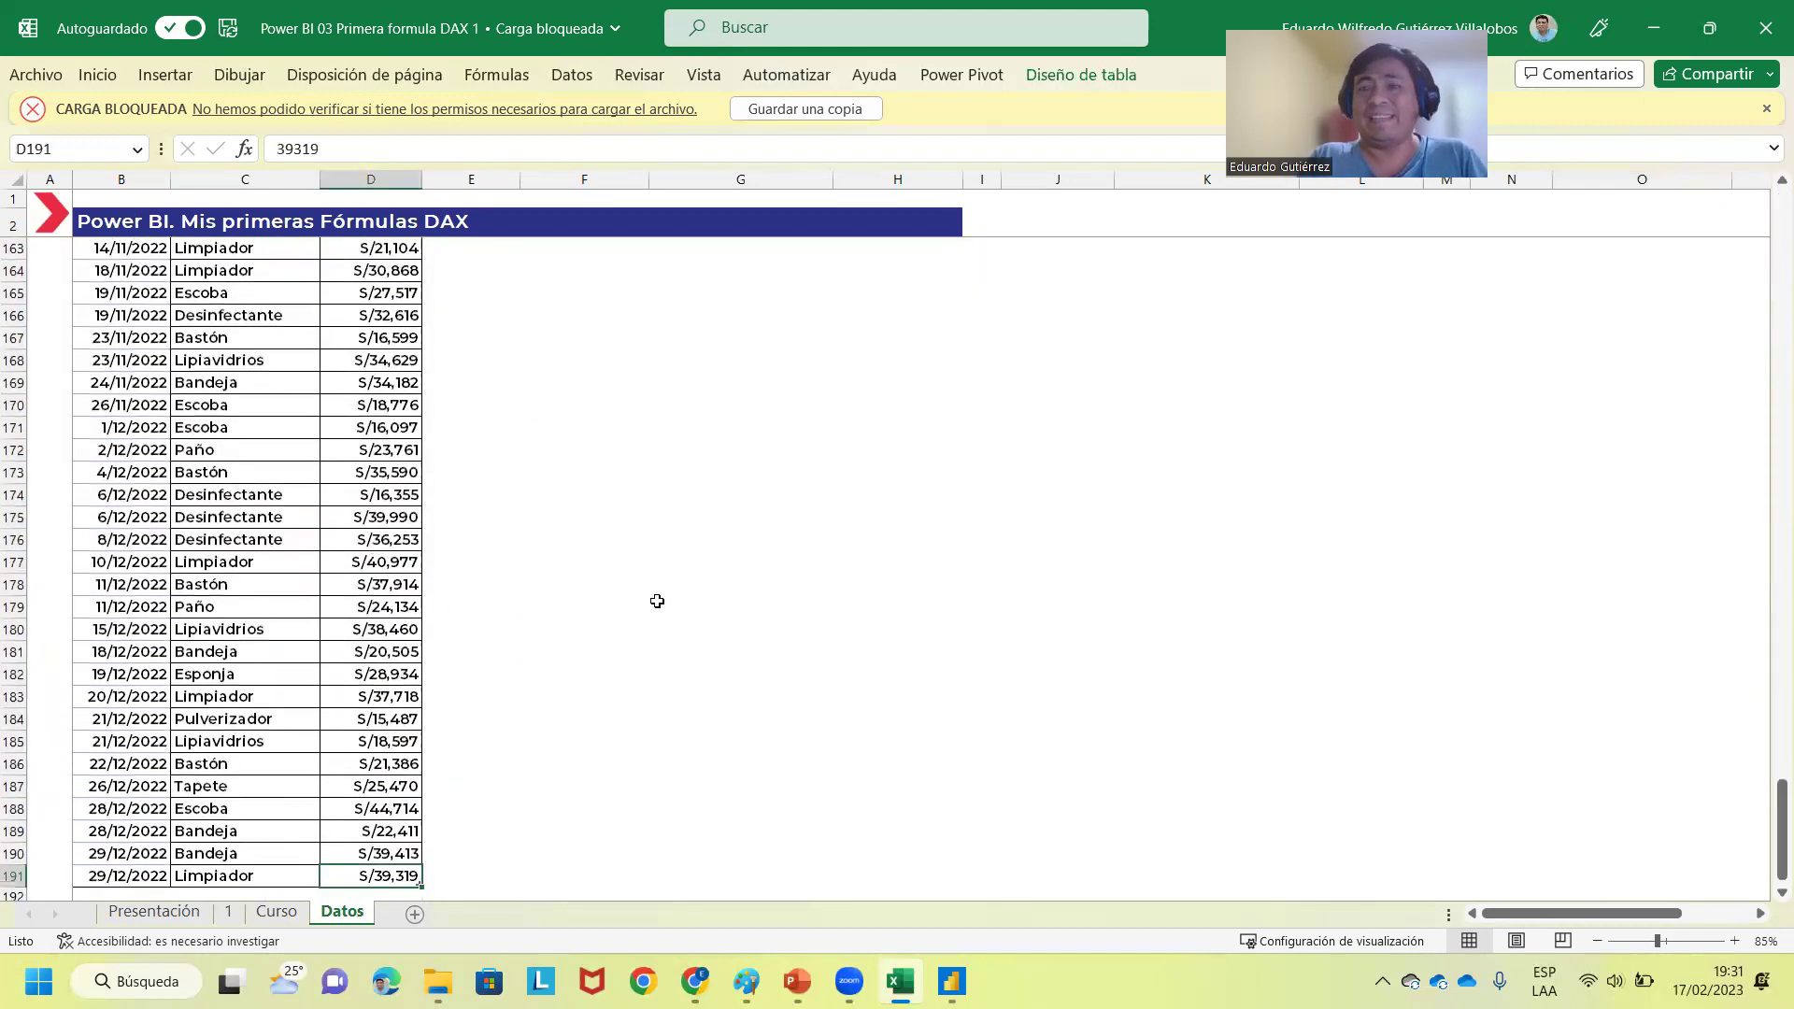
- Close the workbook and, in Power BI Desktop, import the Excel file Power BI 03 Primera formula DAX 1
click(1762, 17)
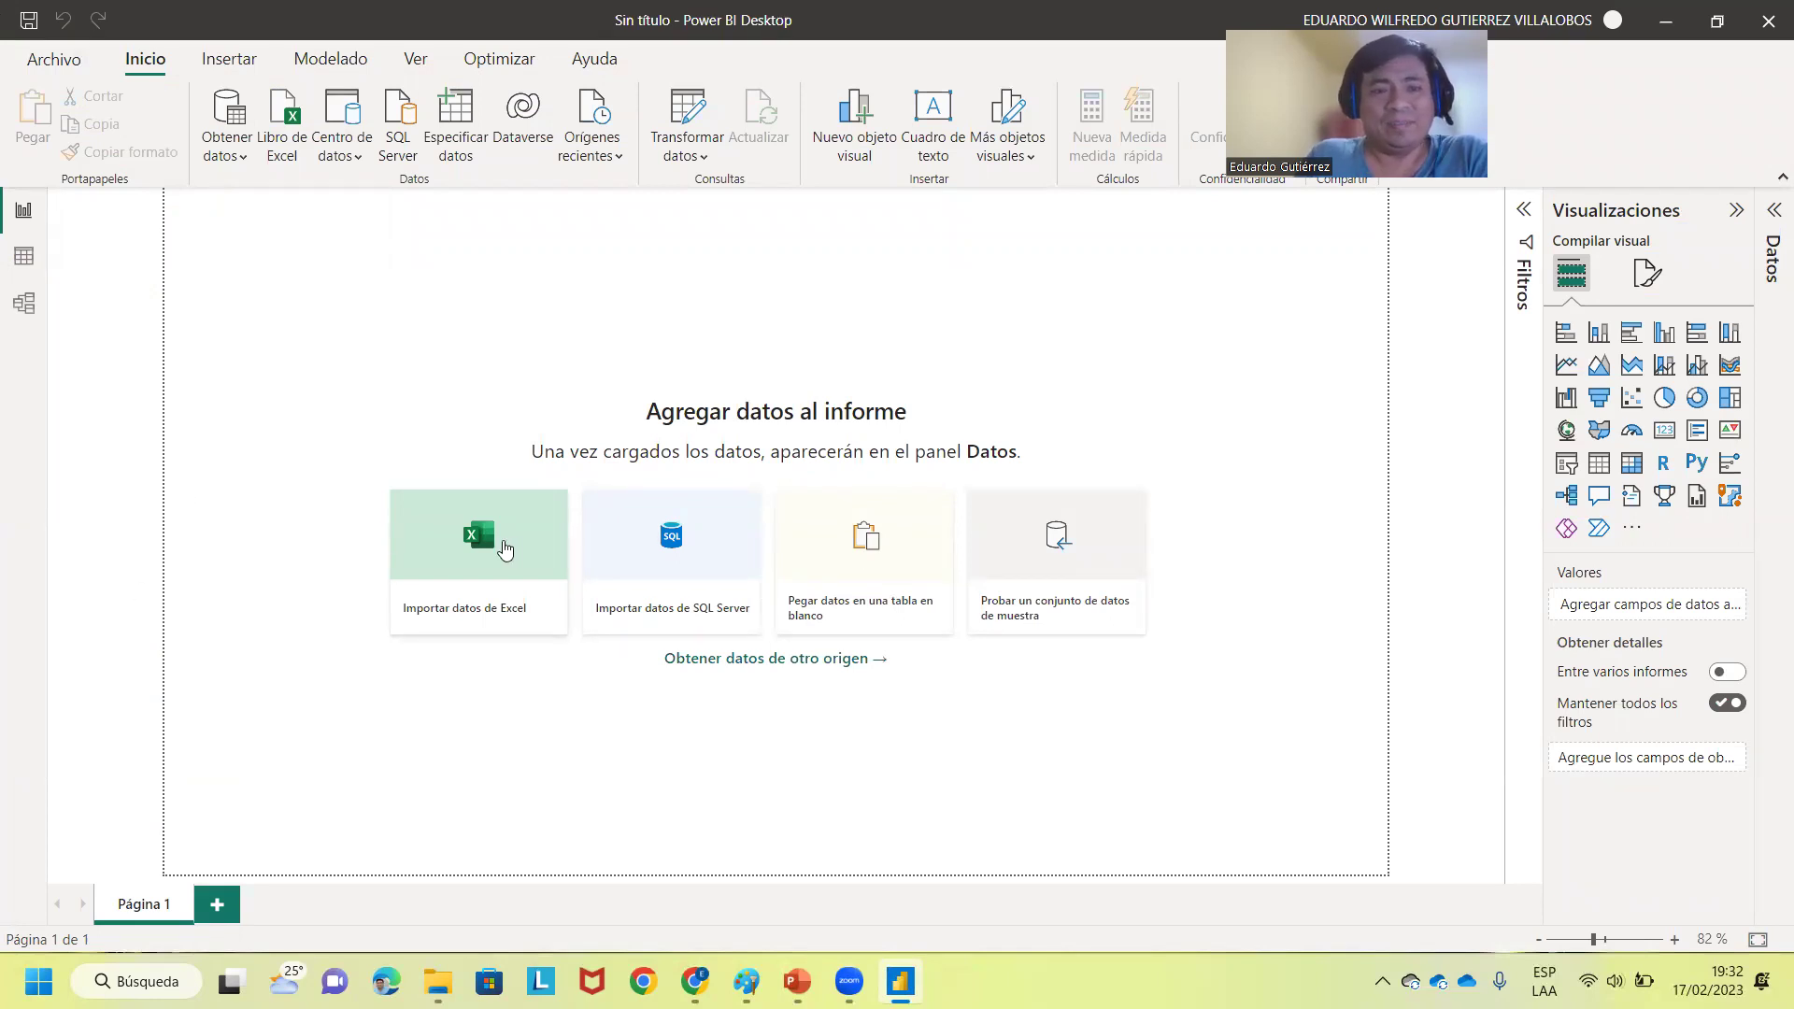
click(481, 544)
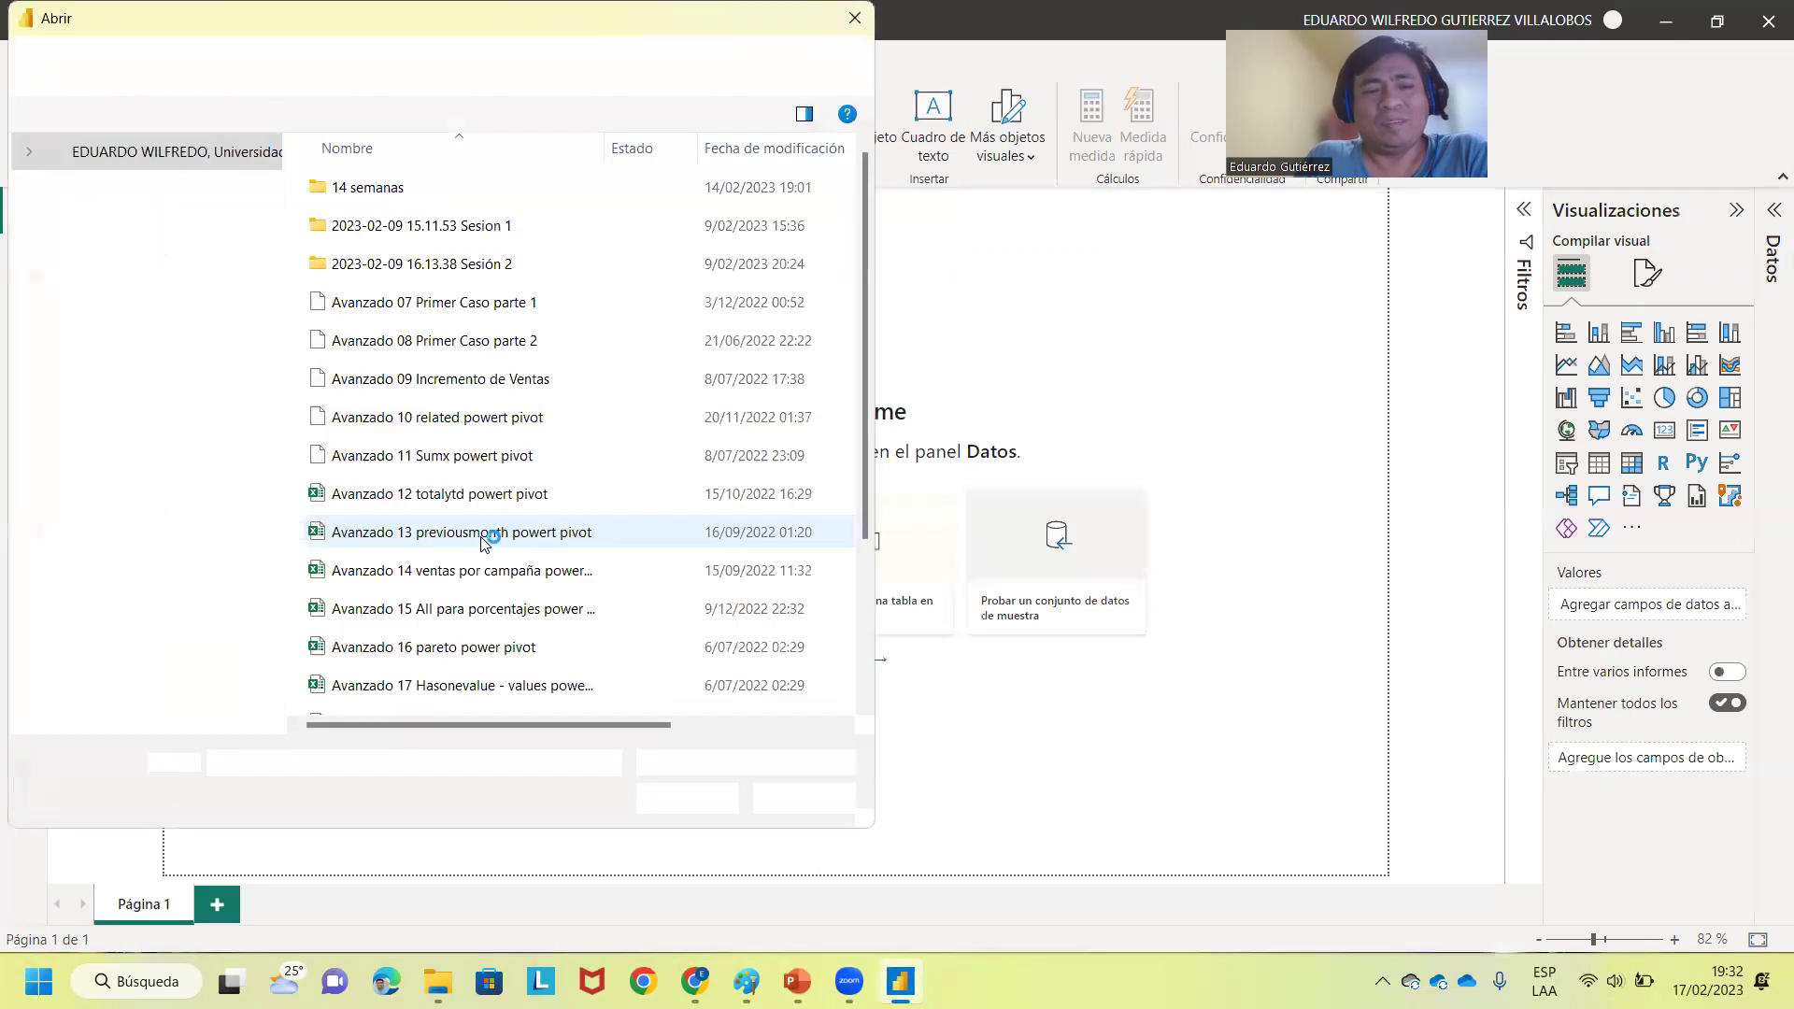
scroll(473, 530, down, 2)
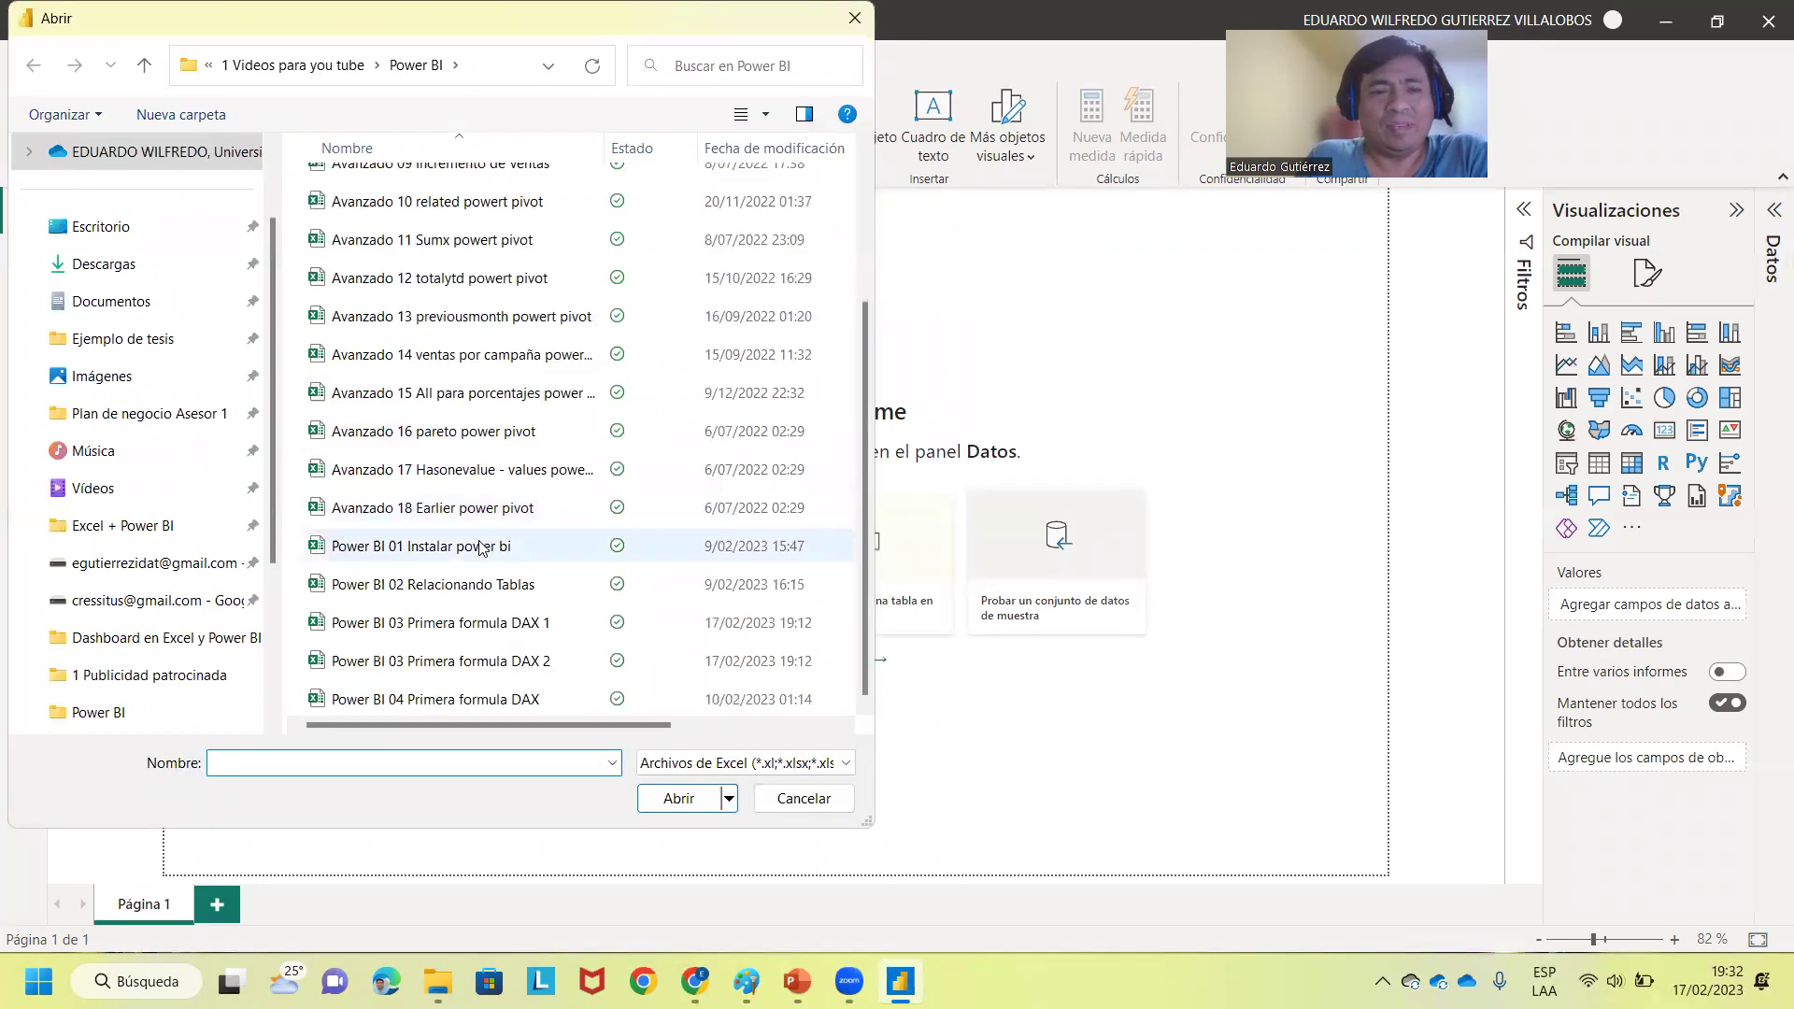
click(469, 633)
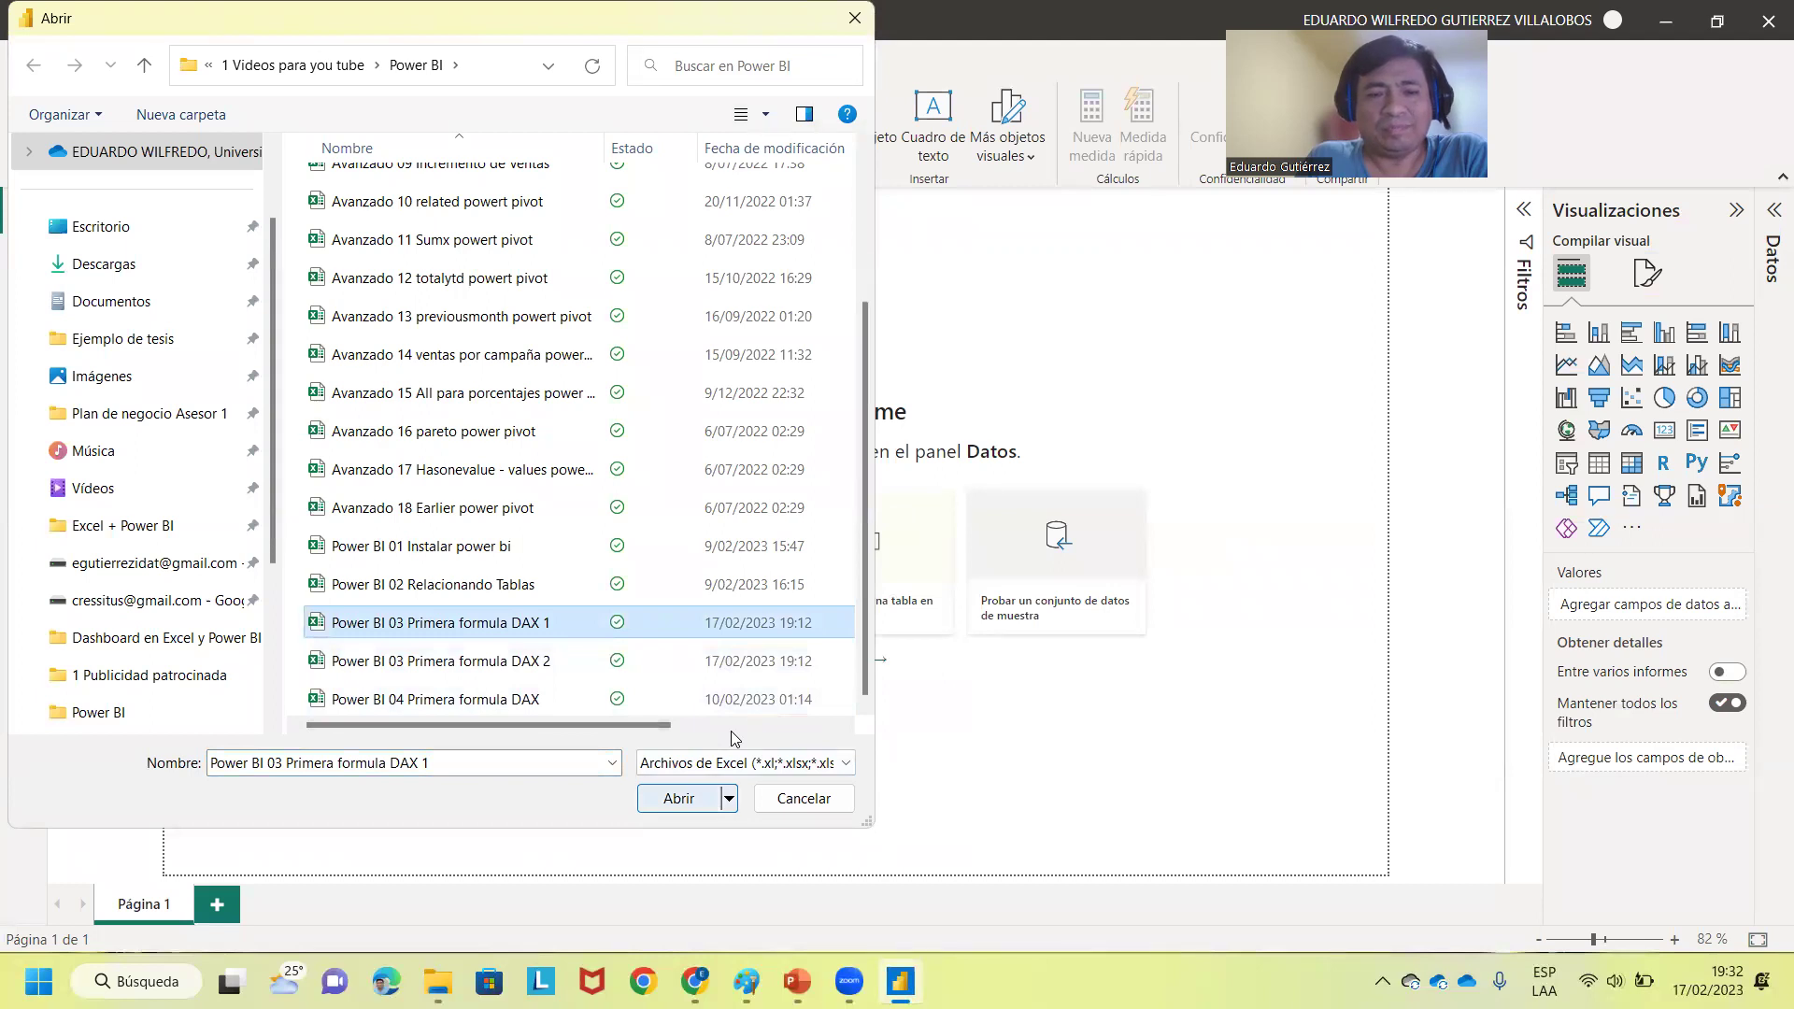
key(Return)
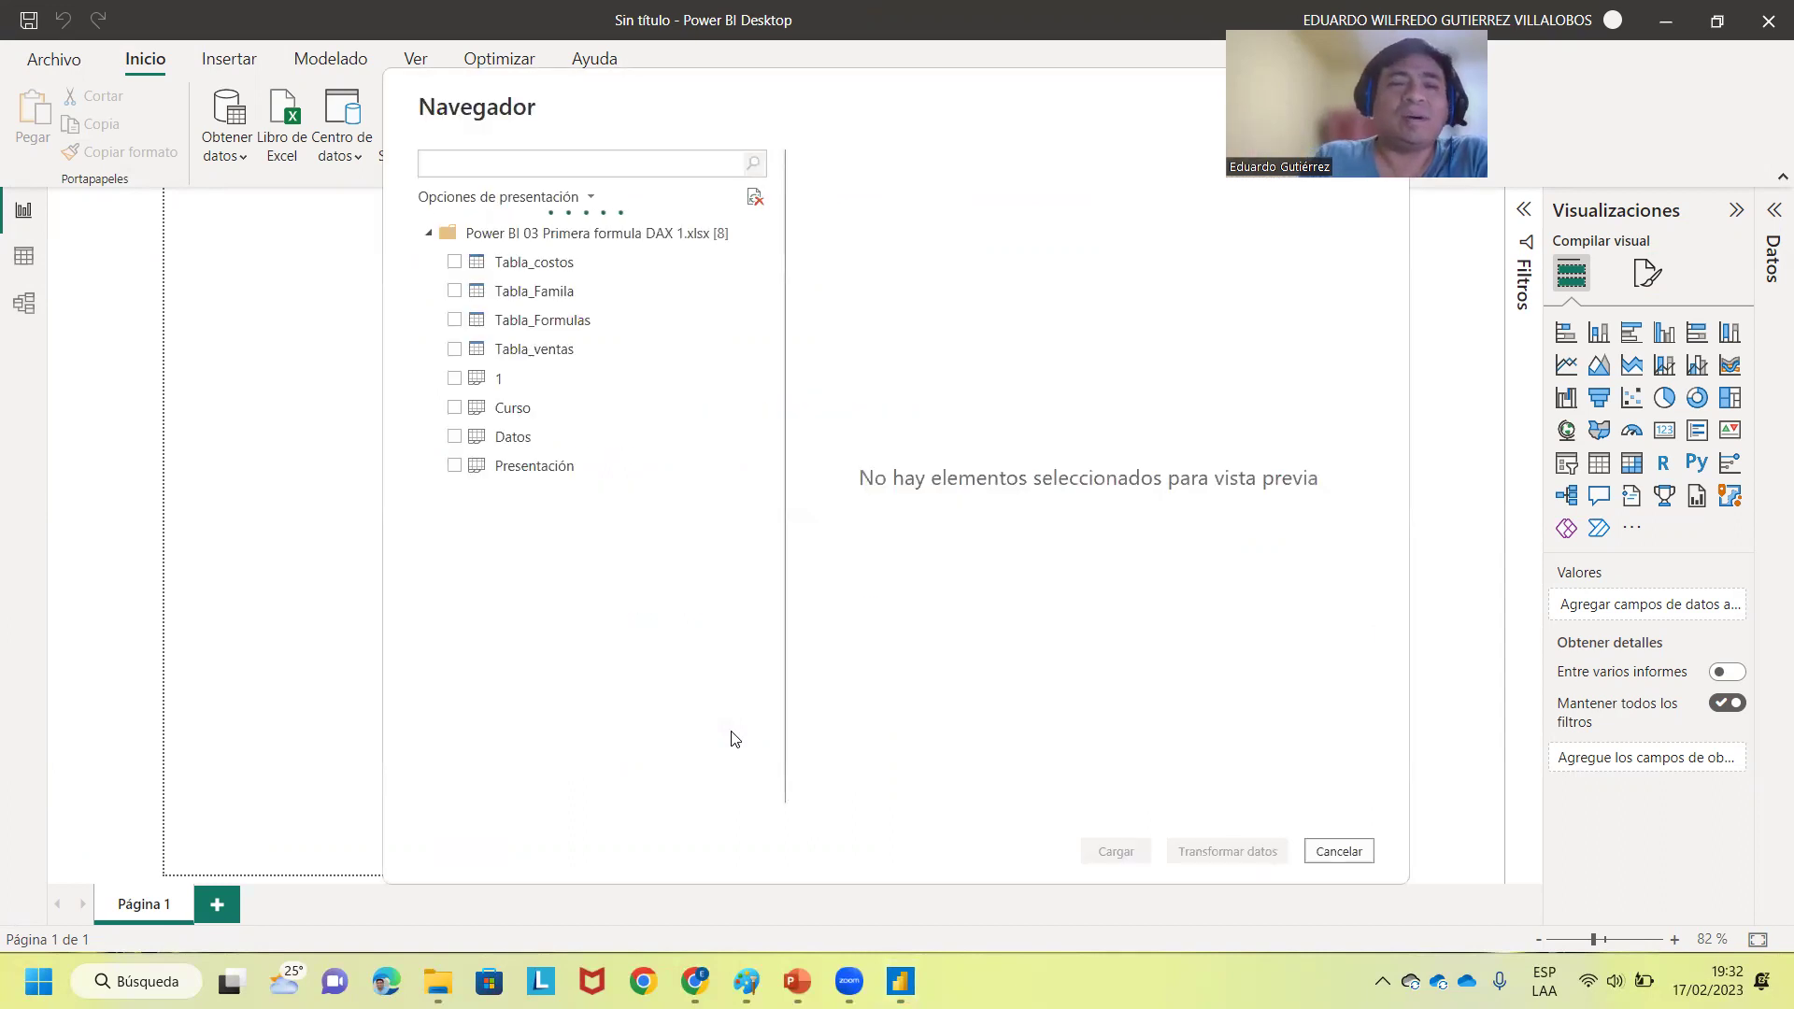
- Select Tabla_costos, Tabla_Famila, Tabla_Formulas and Tabla_ventas from the workbook and load them into the report
click(455, 262)
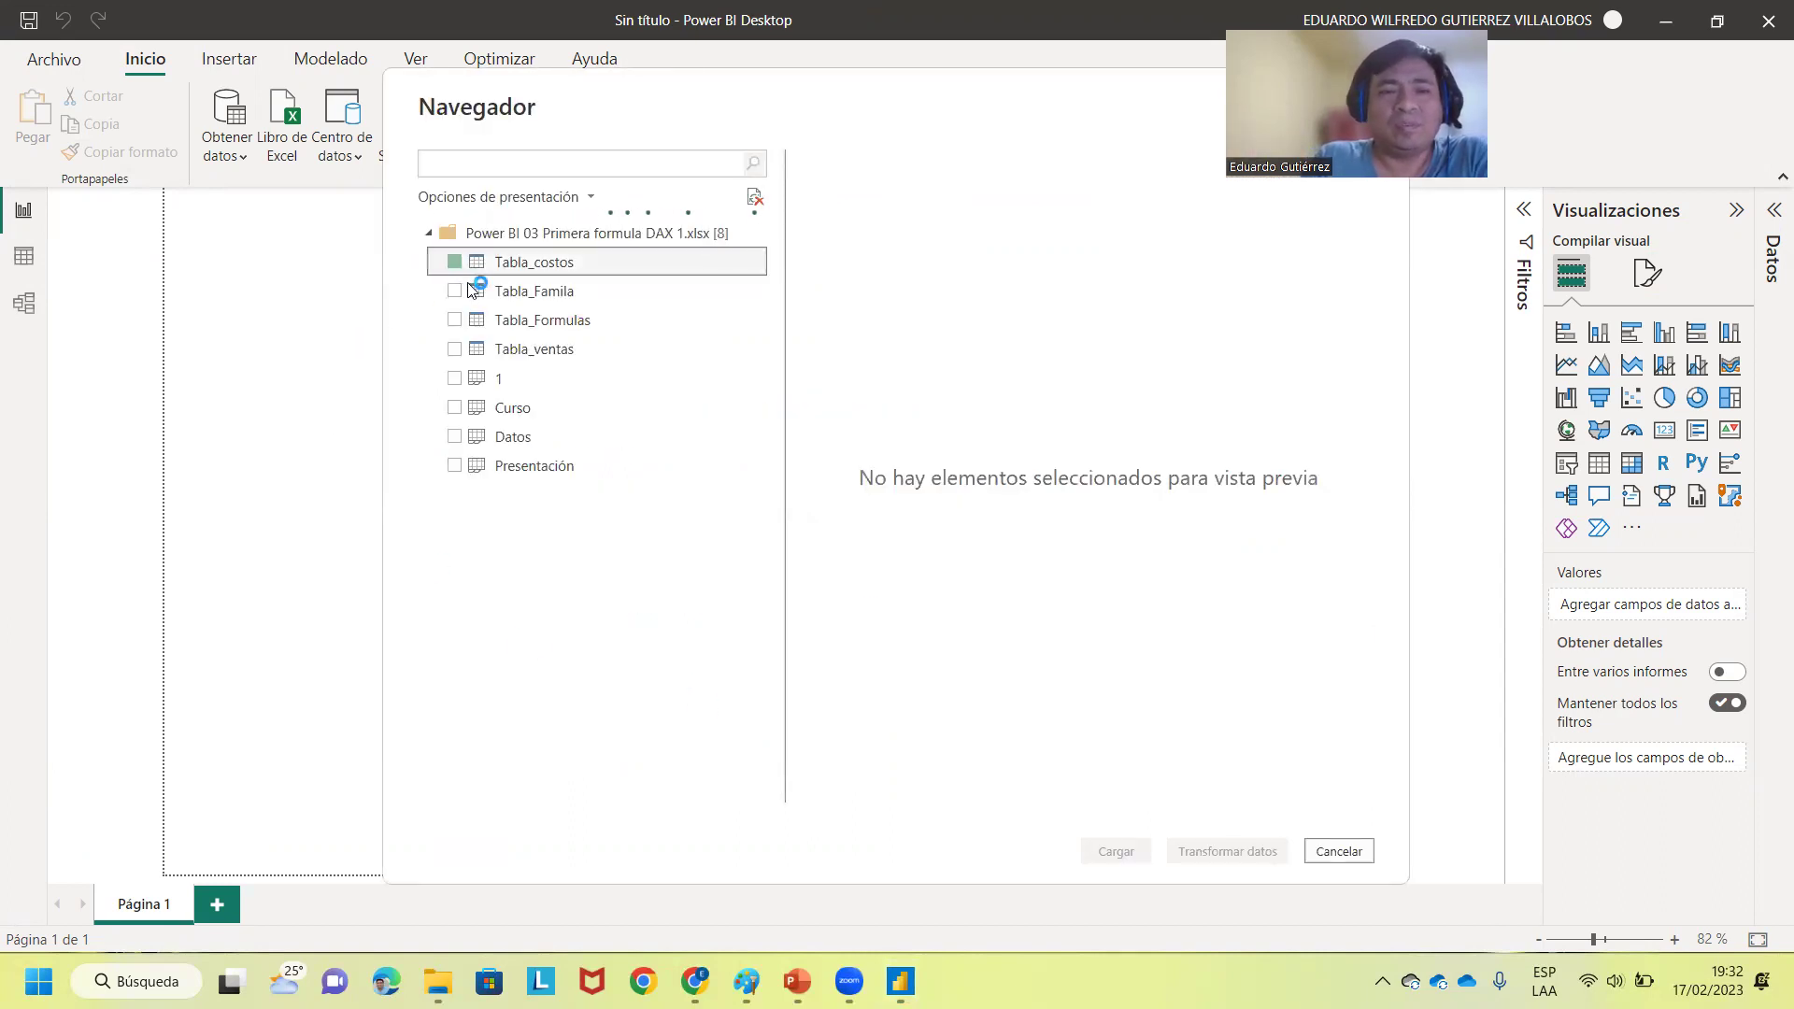
click(472, 291)
click(454, 320)
click(455, 292)
click(454, 349)
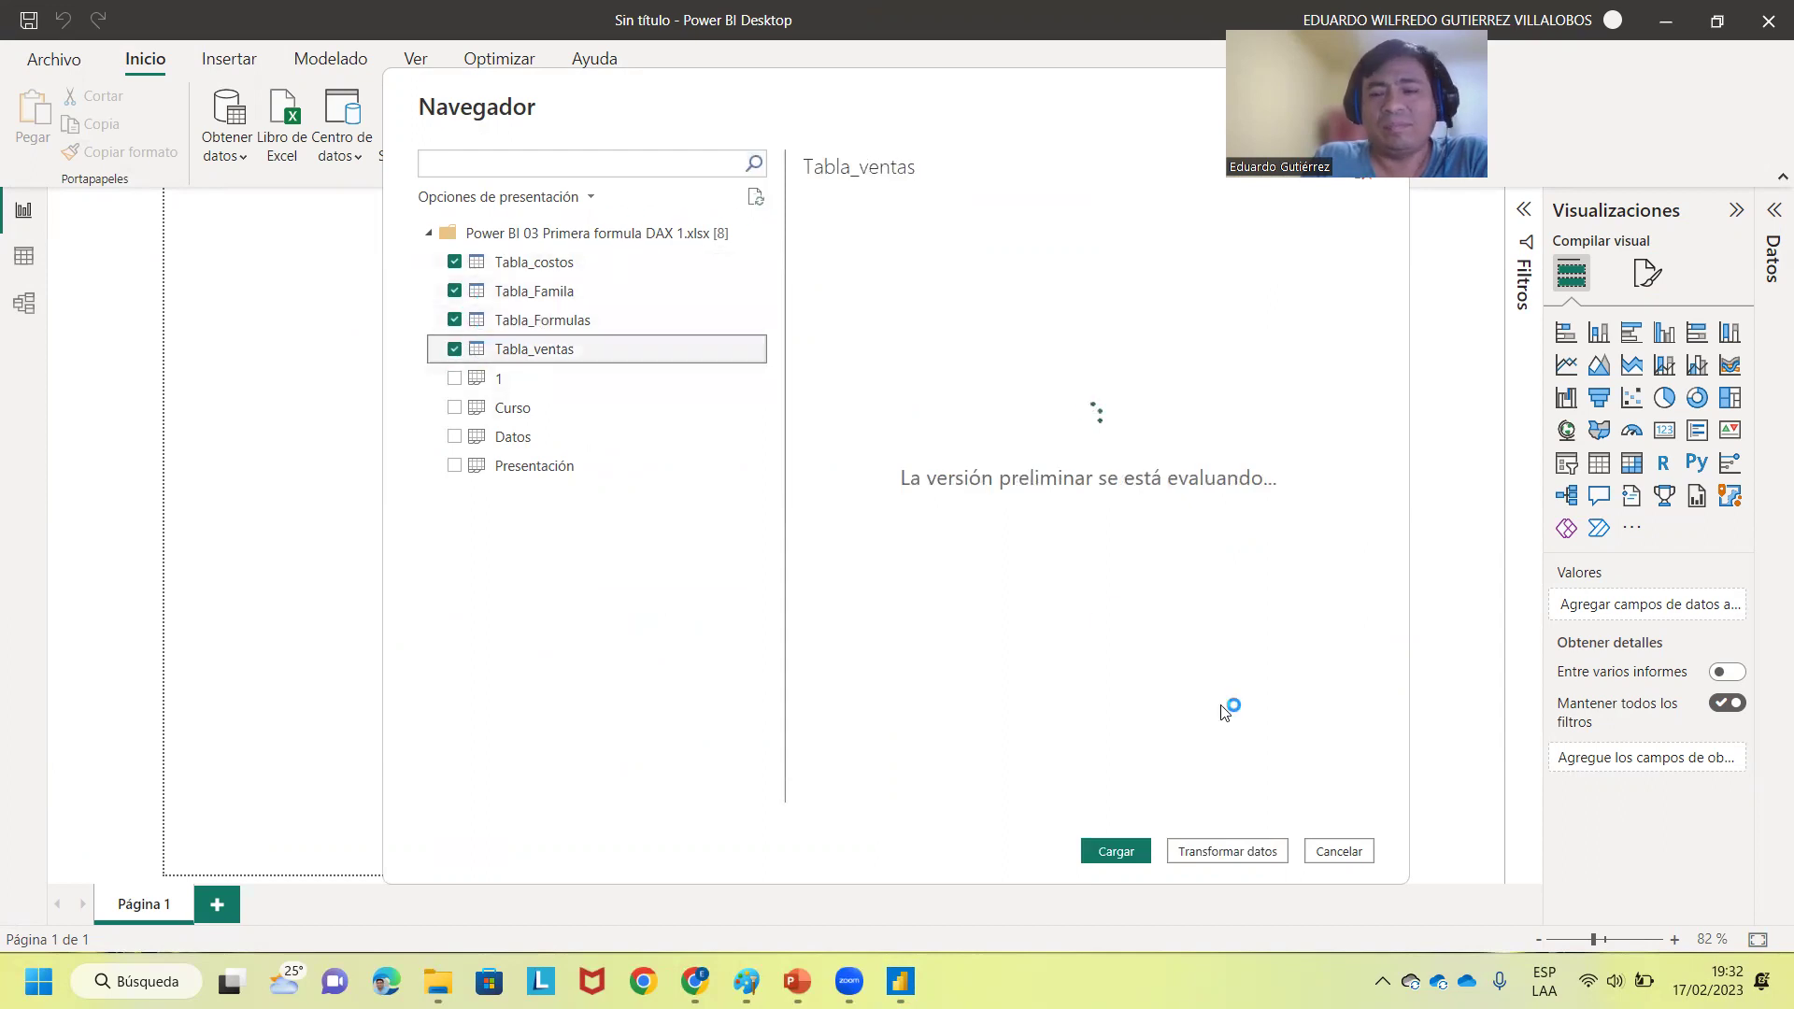
click(1117, 852)
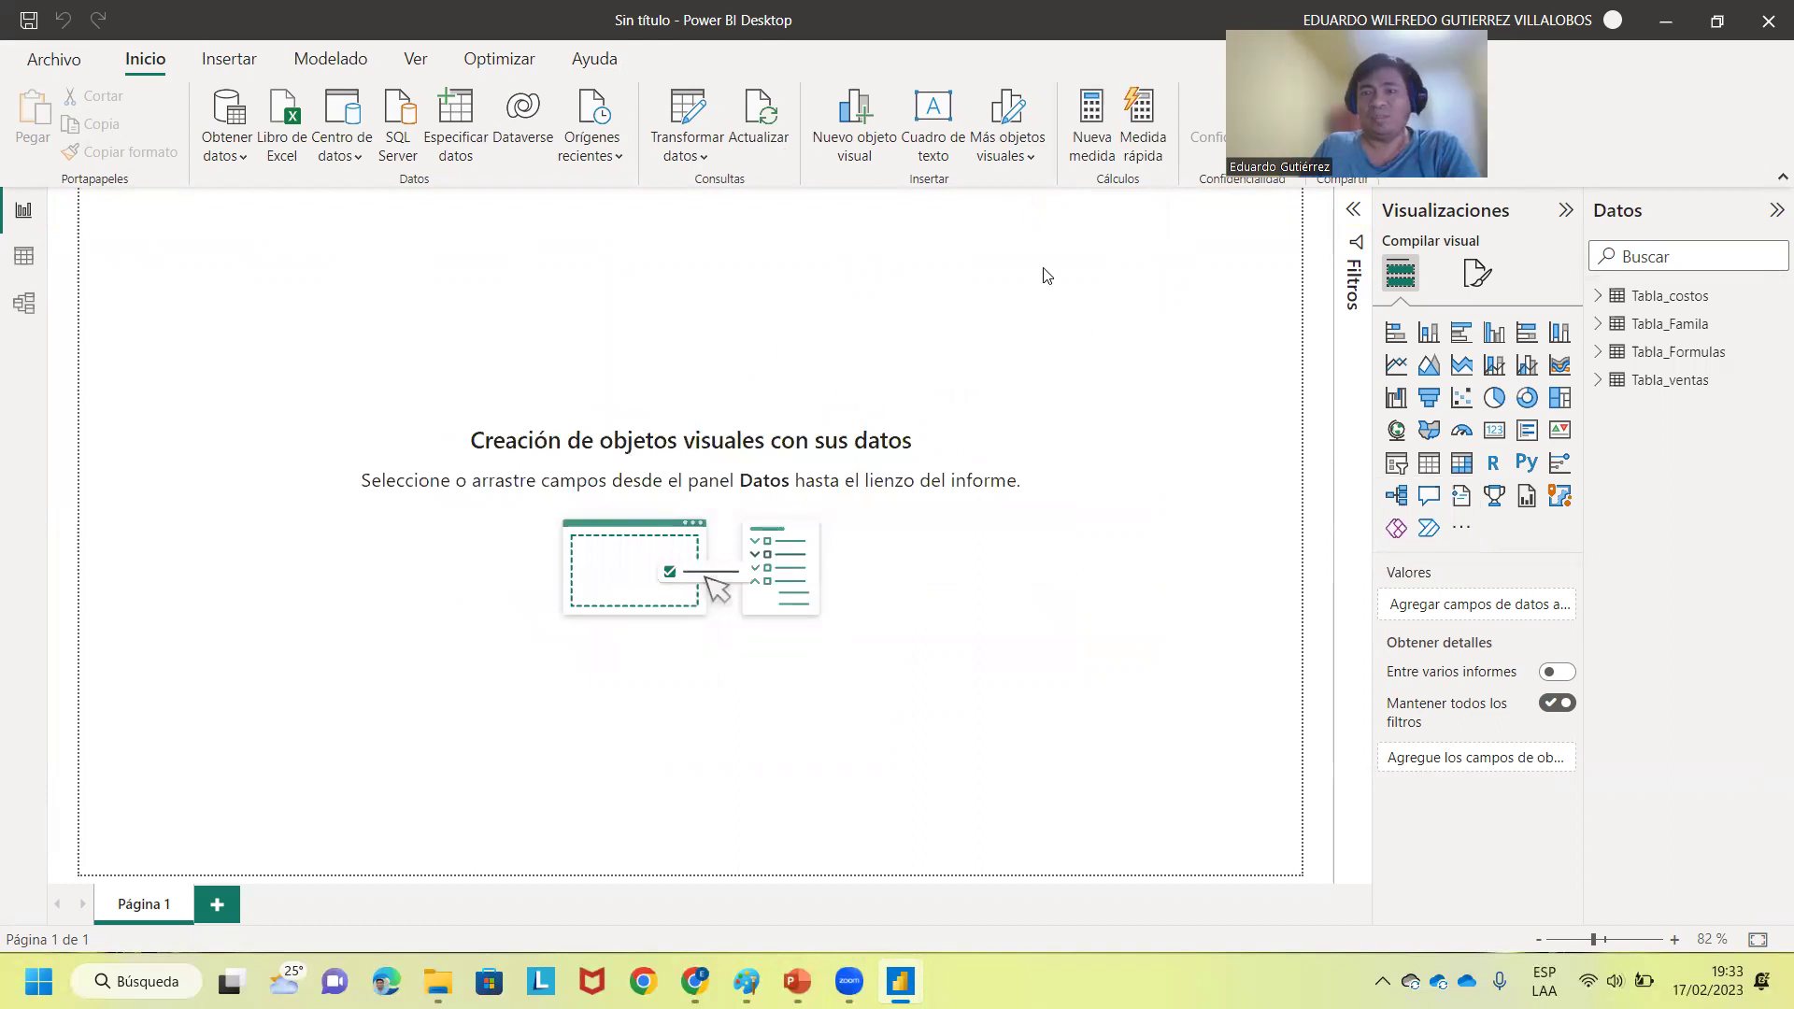
- Arrange the model diagram with Tabla_Formulas below Tabla_costos and Tabla_ventas beside Tabla_Famila
click(23, 302)
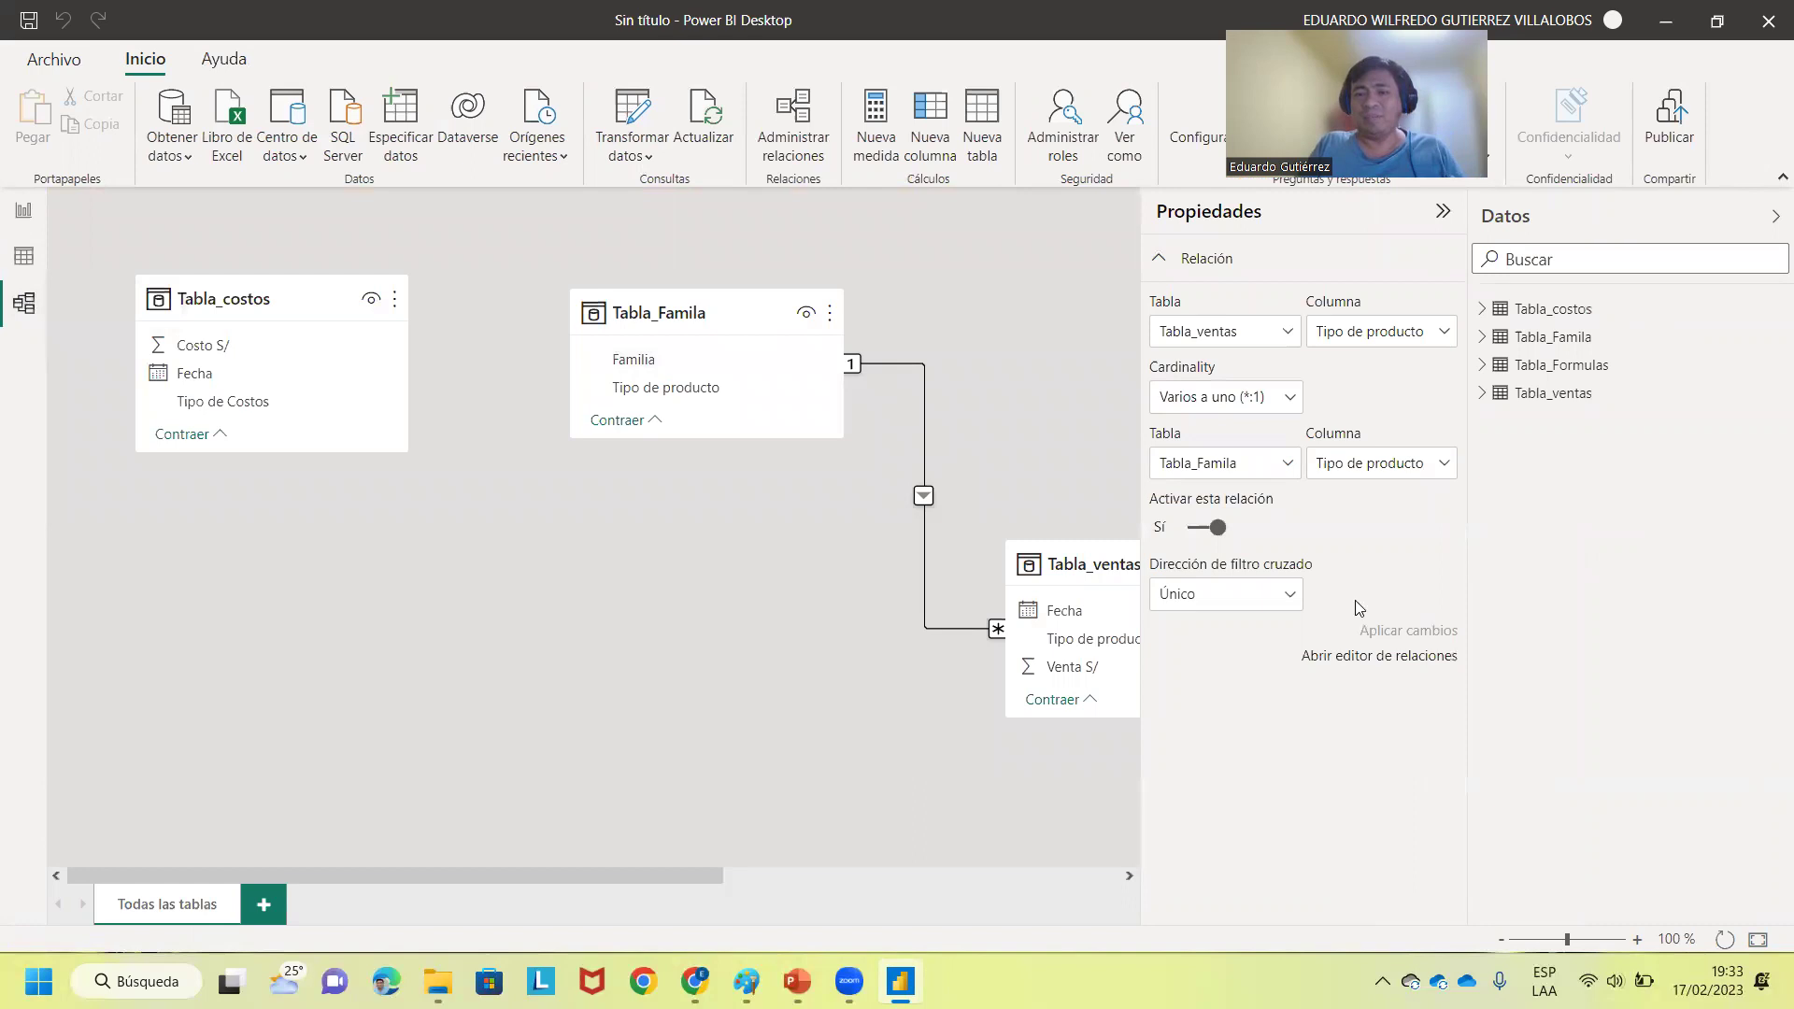
click(1443, 211)
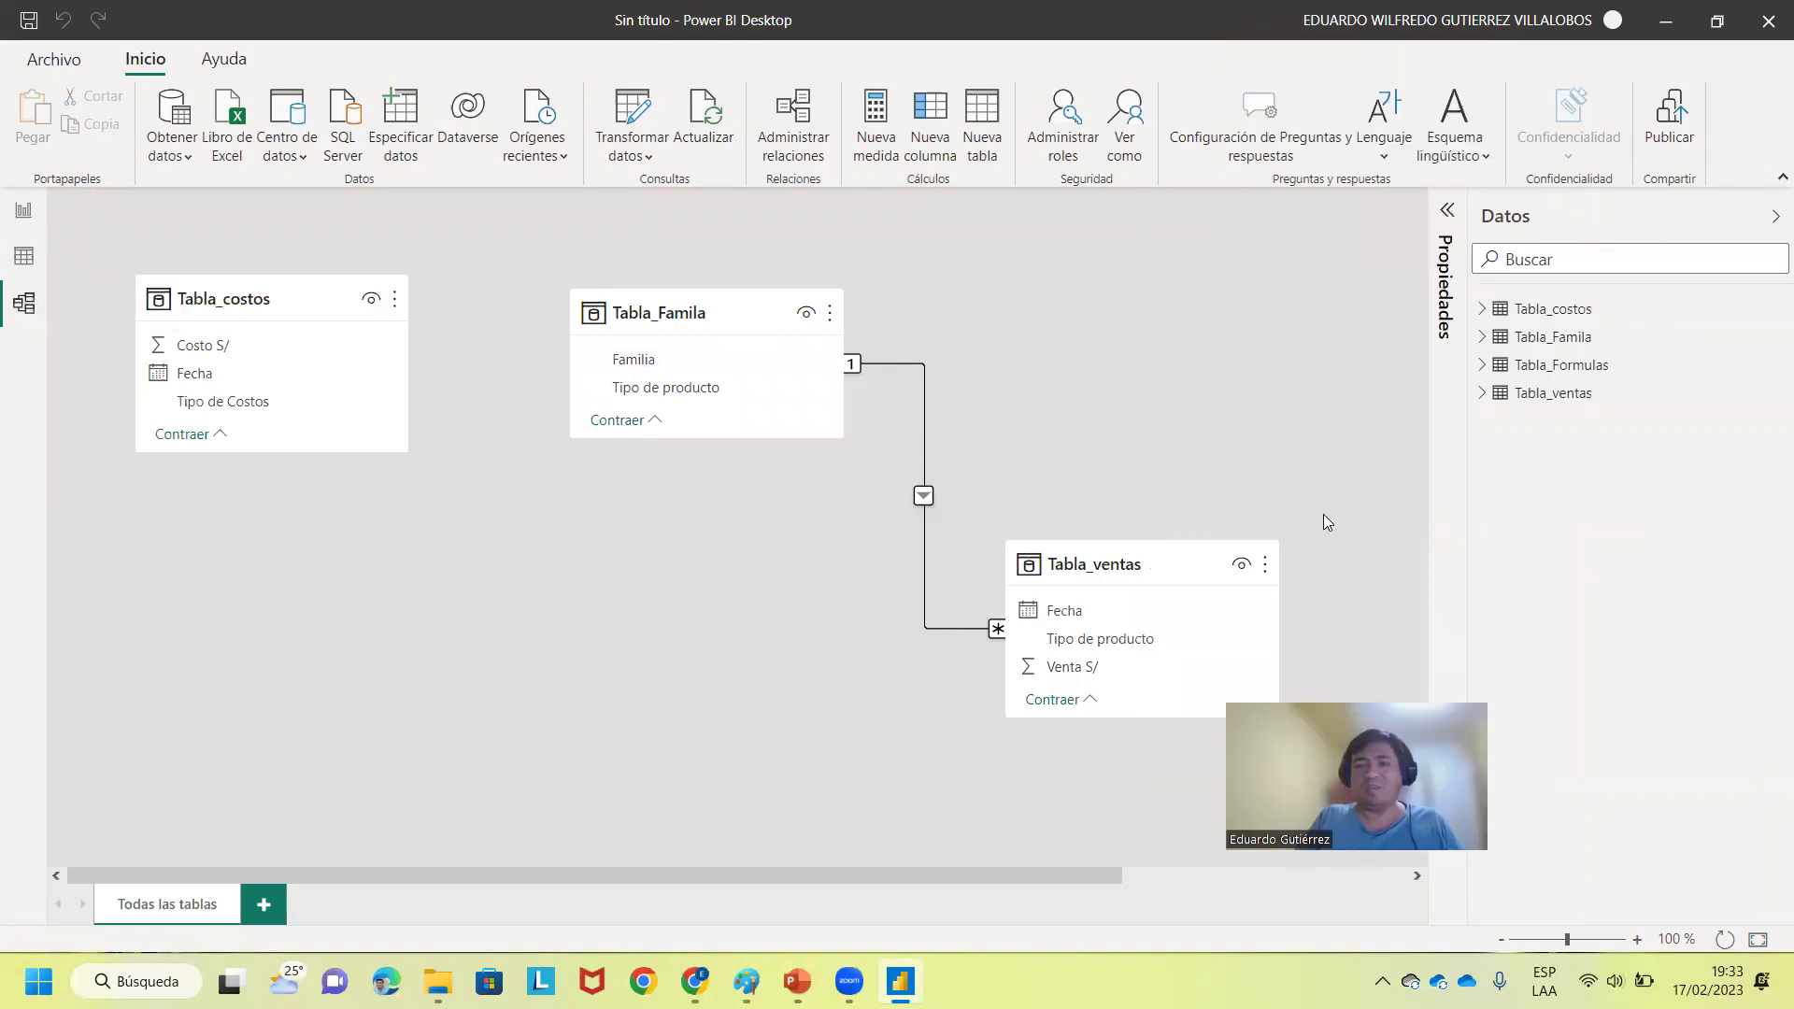
drag(1323, 277, 165, 519)
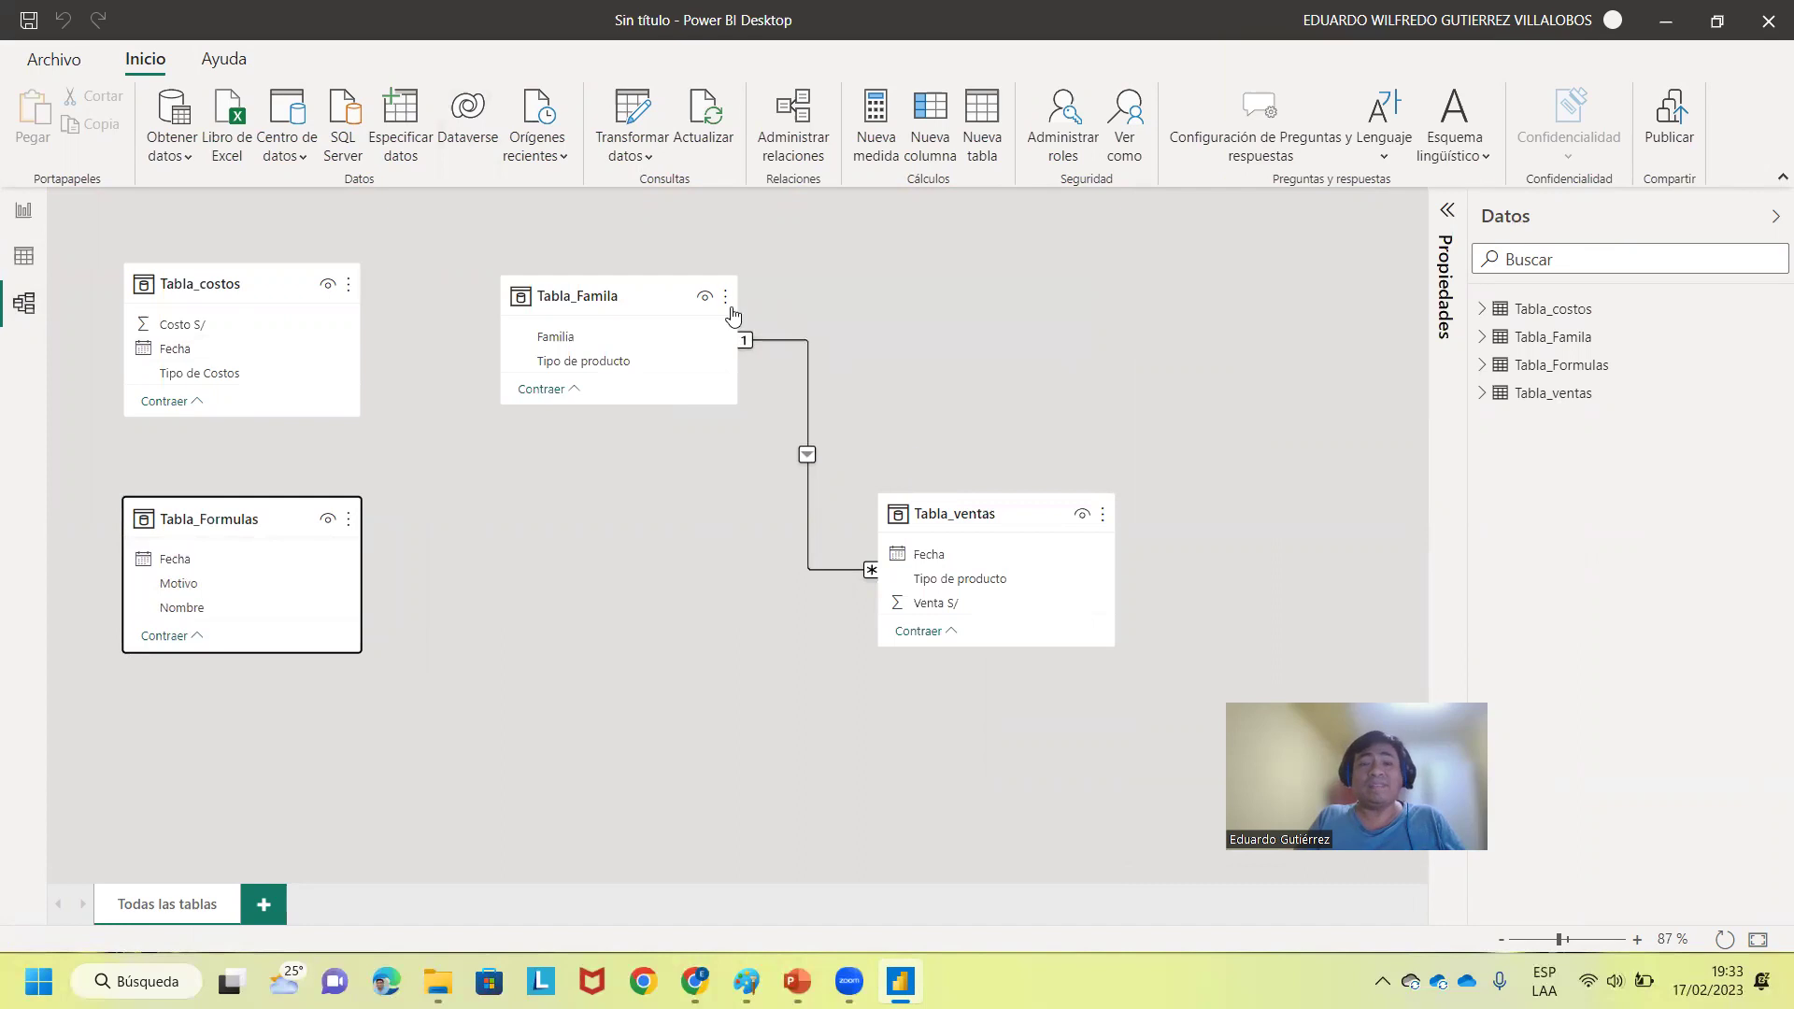
drag(971, 505, 1003, 274)
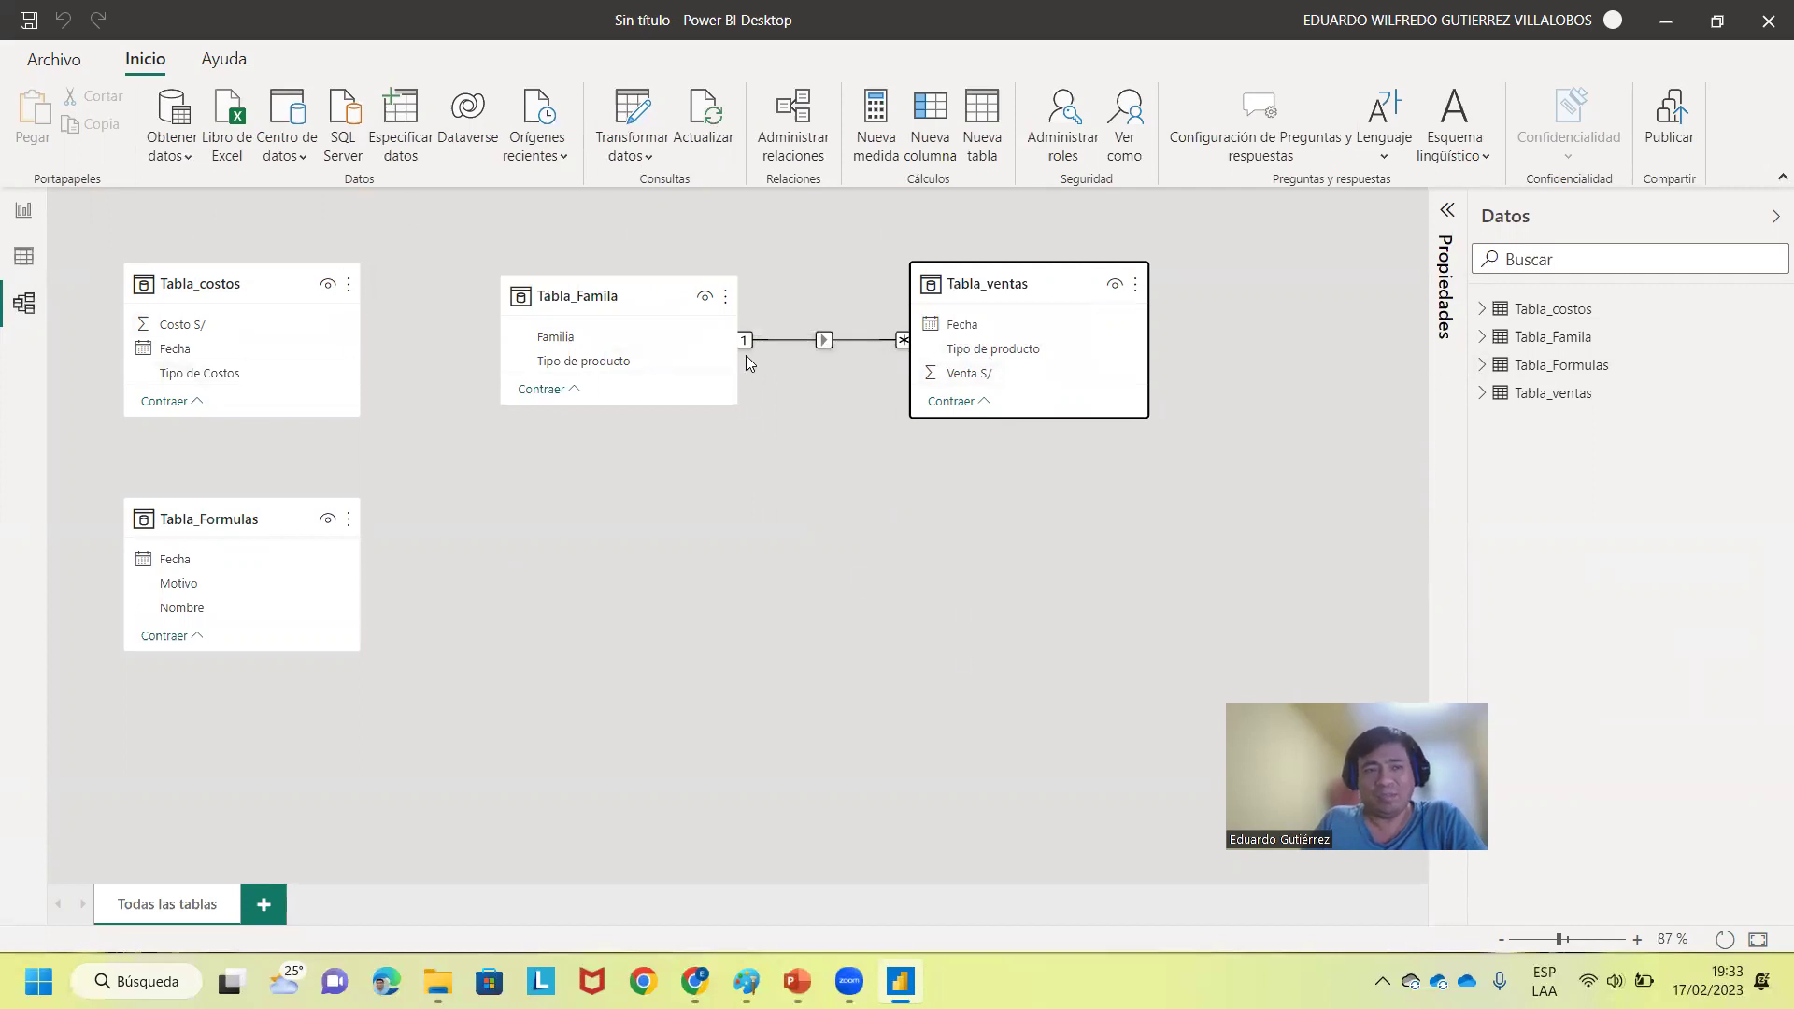
- Examine the records of Tabla_ventas in the data view
click(25, 260)
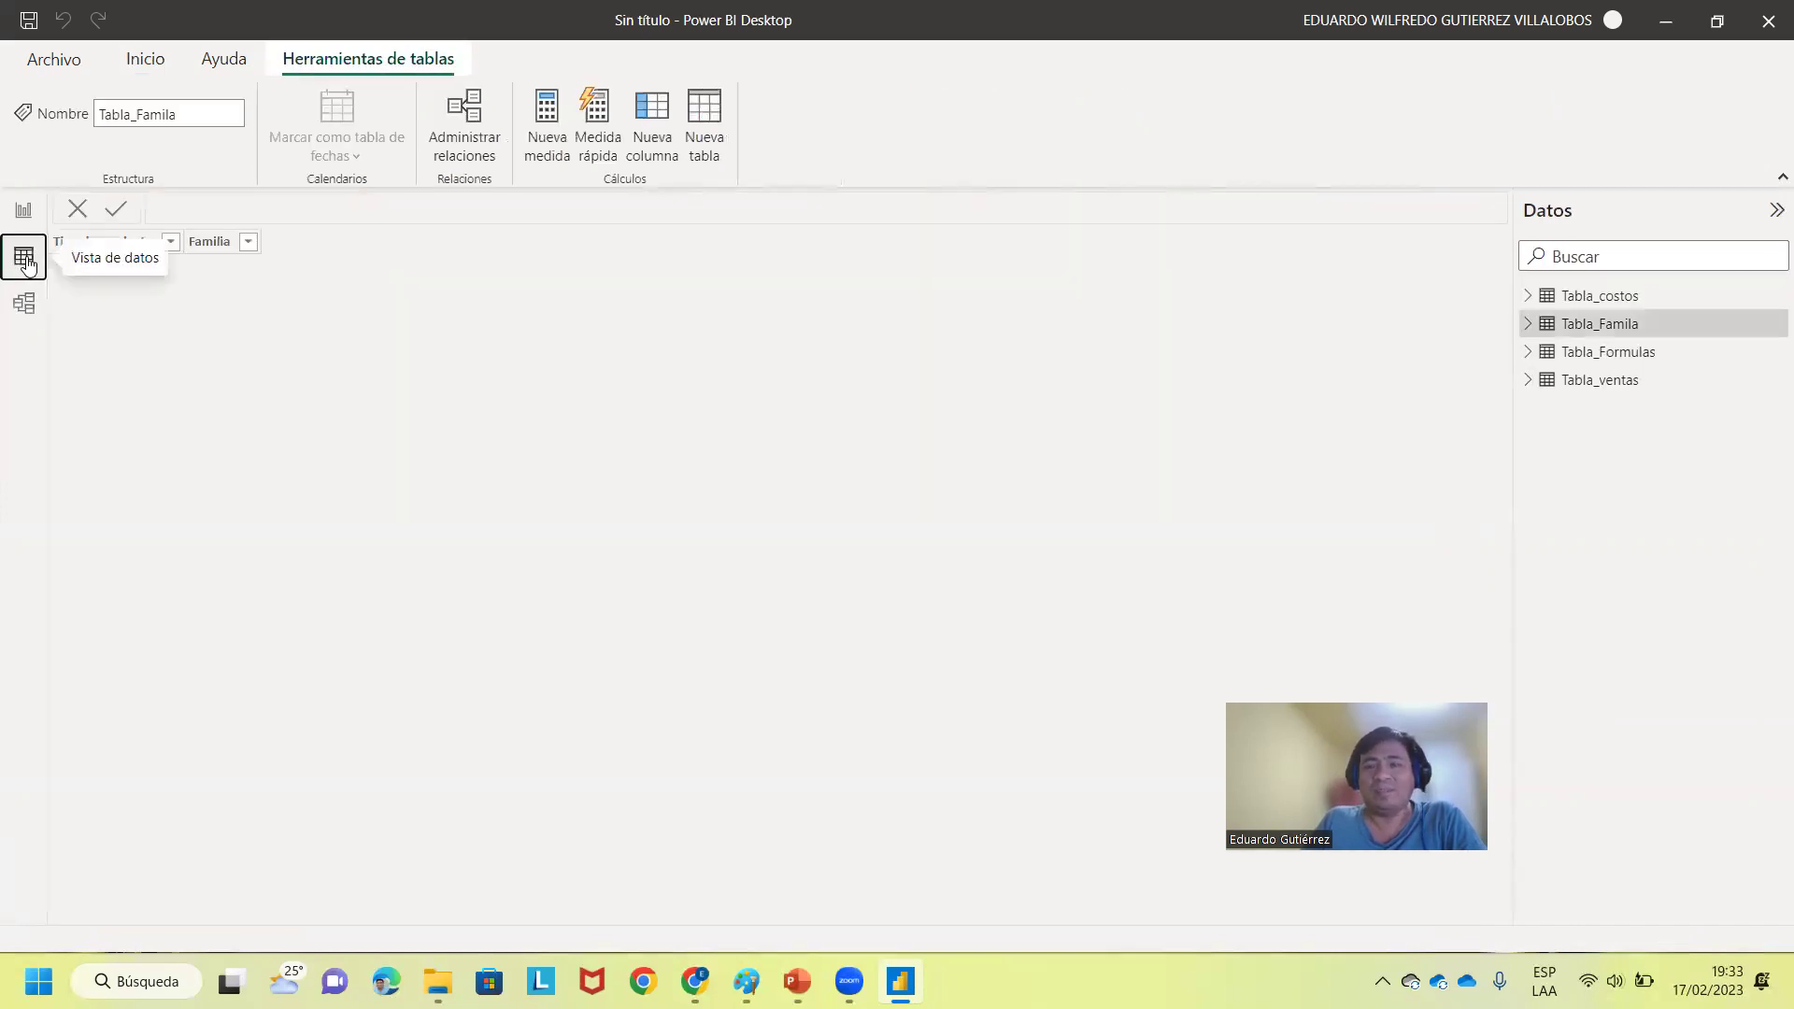
click(1551, 383)
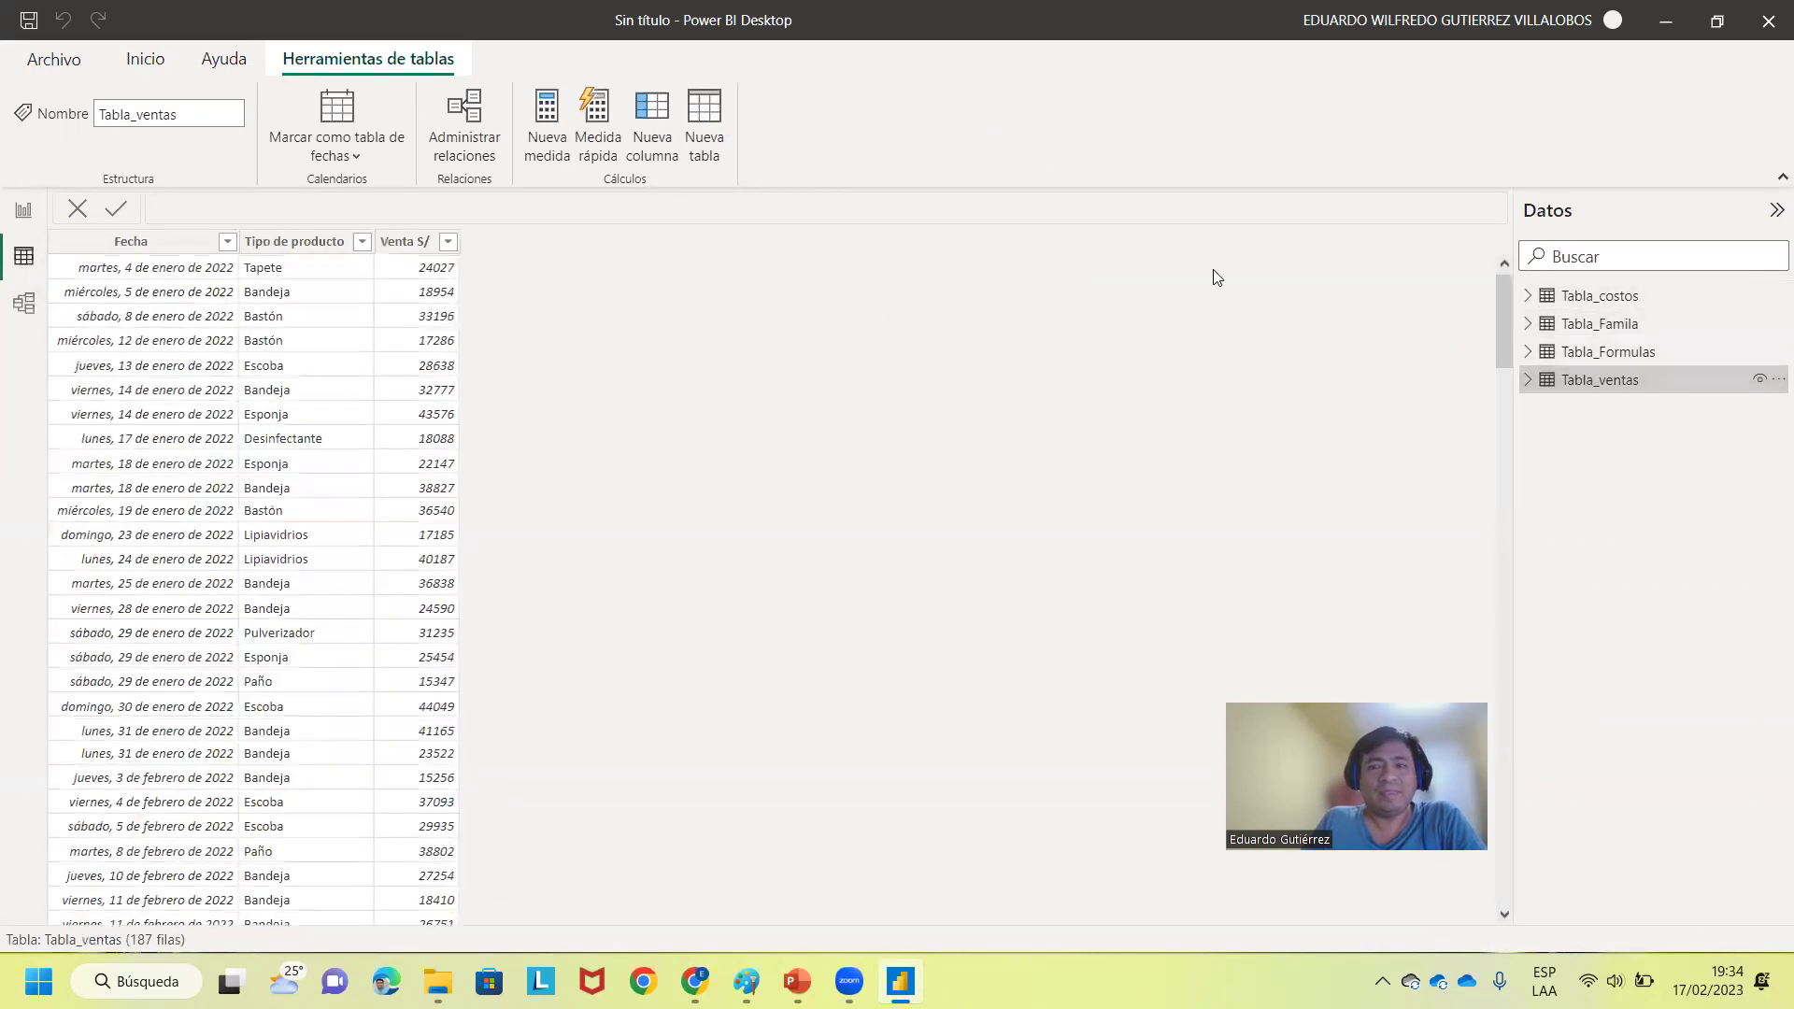
drag(1502, 301, 83, 248)
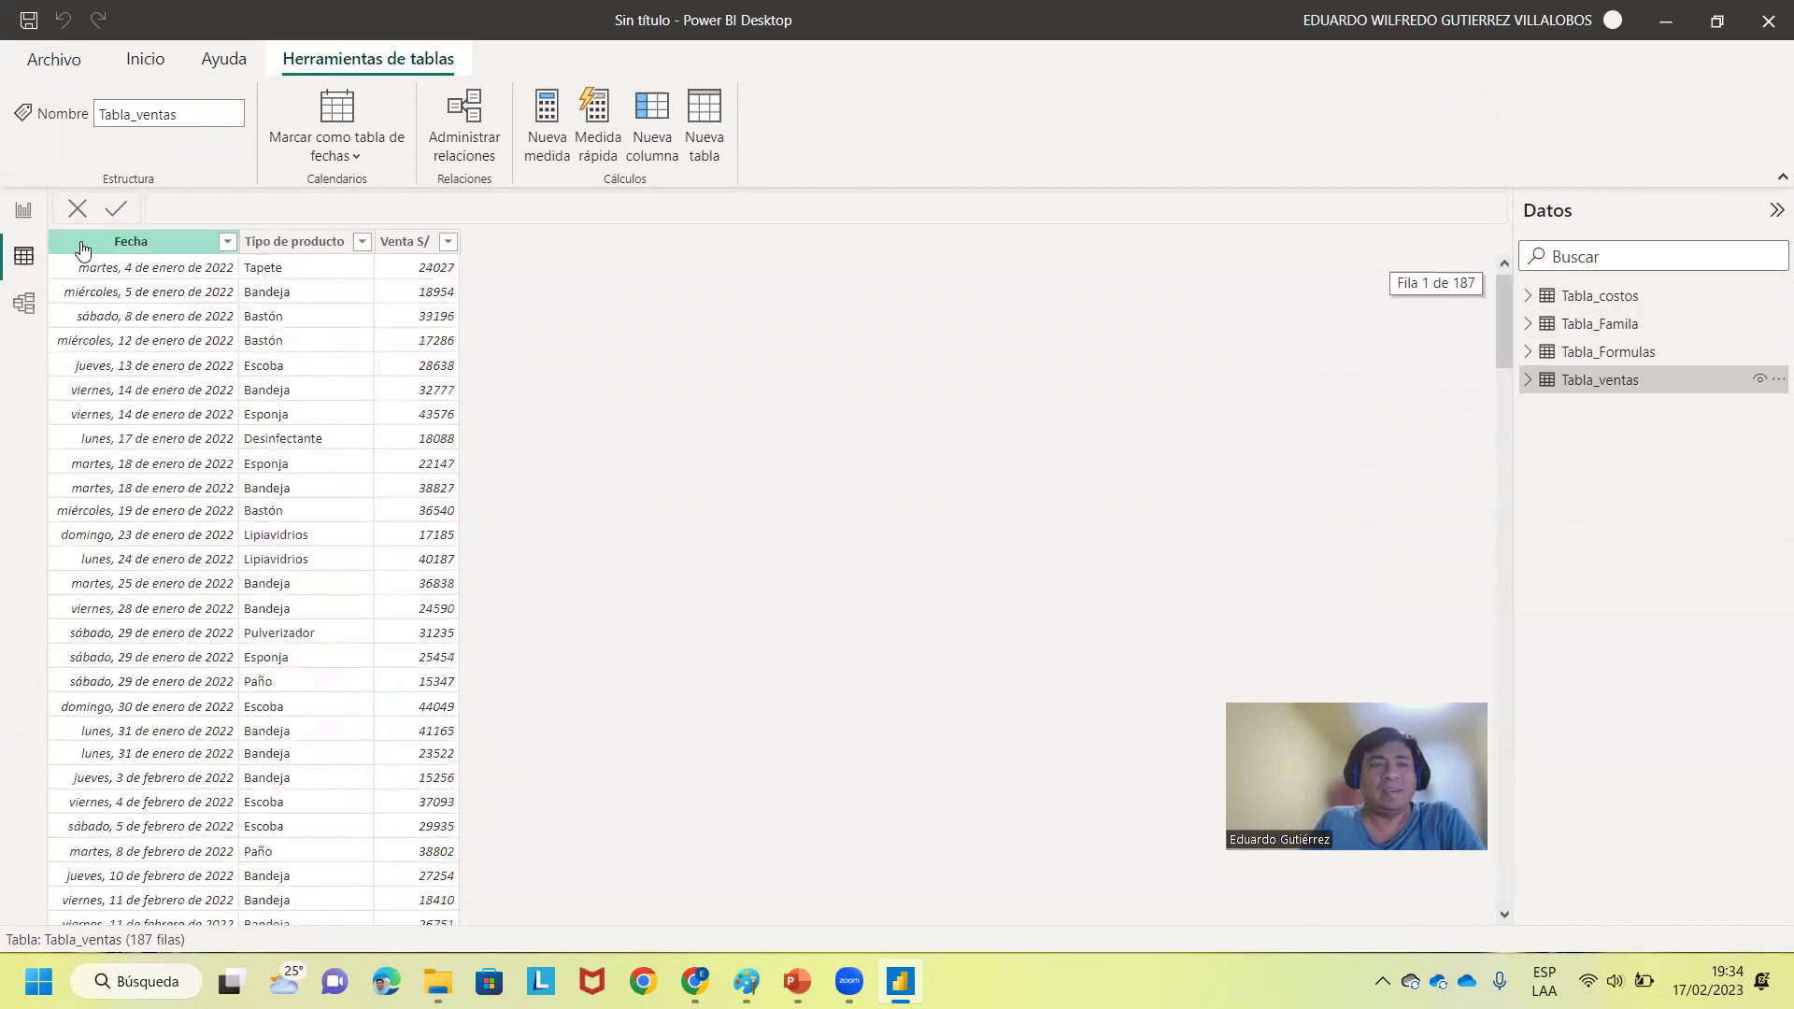
- Add an empty card visual to the report page and move it slightly down from the page's upper edge
click(26, 211)
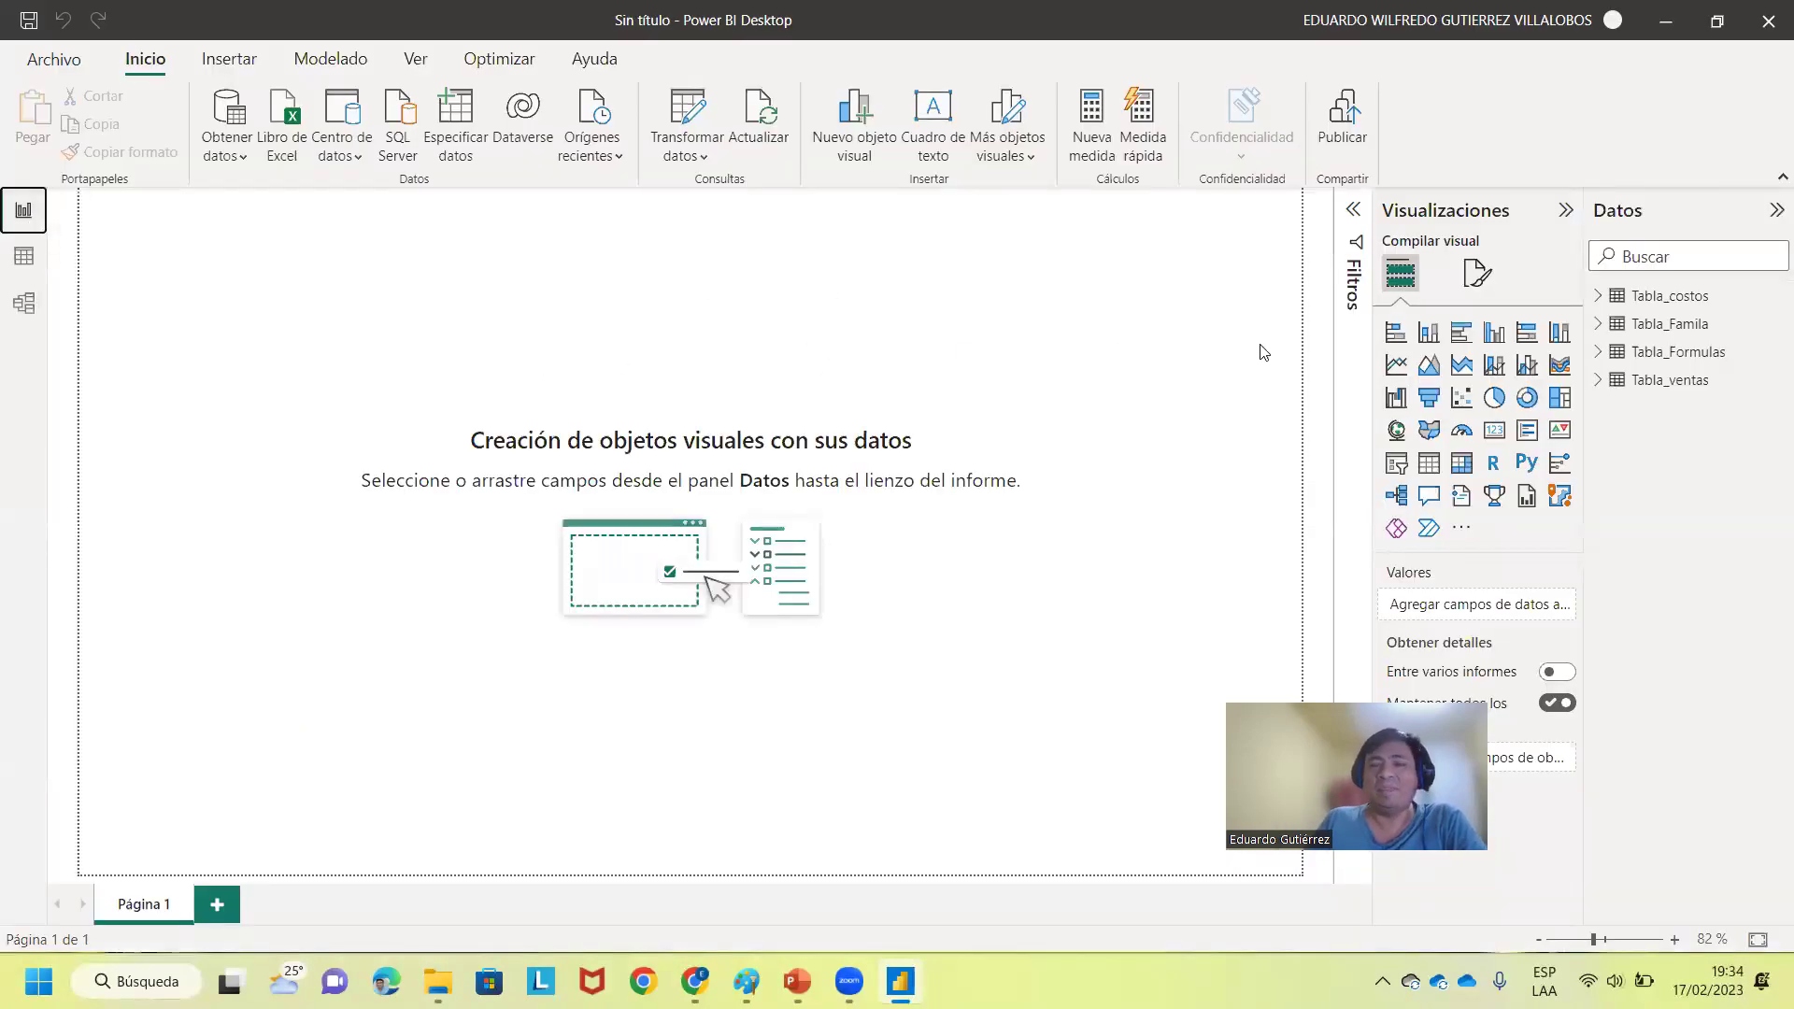
click(1494, 432)
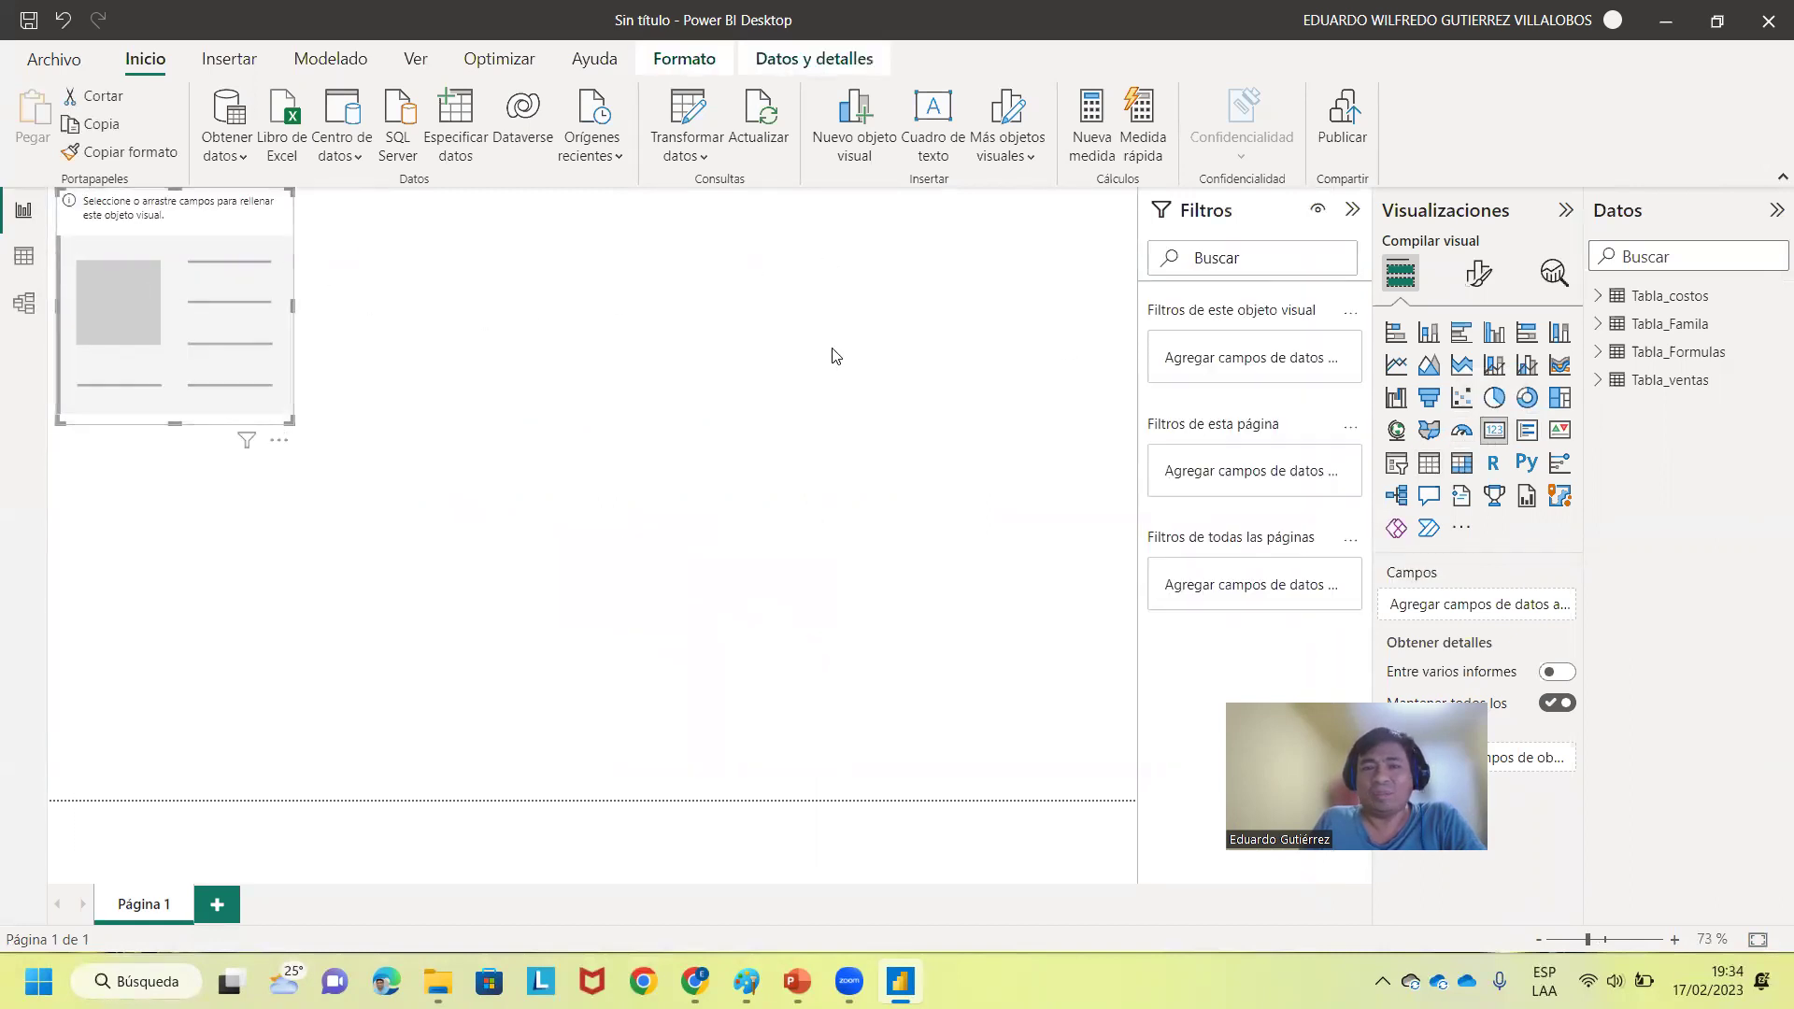
click(773, 357)
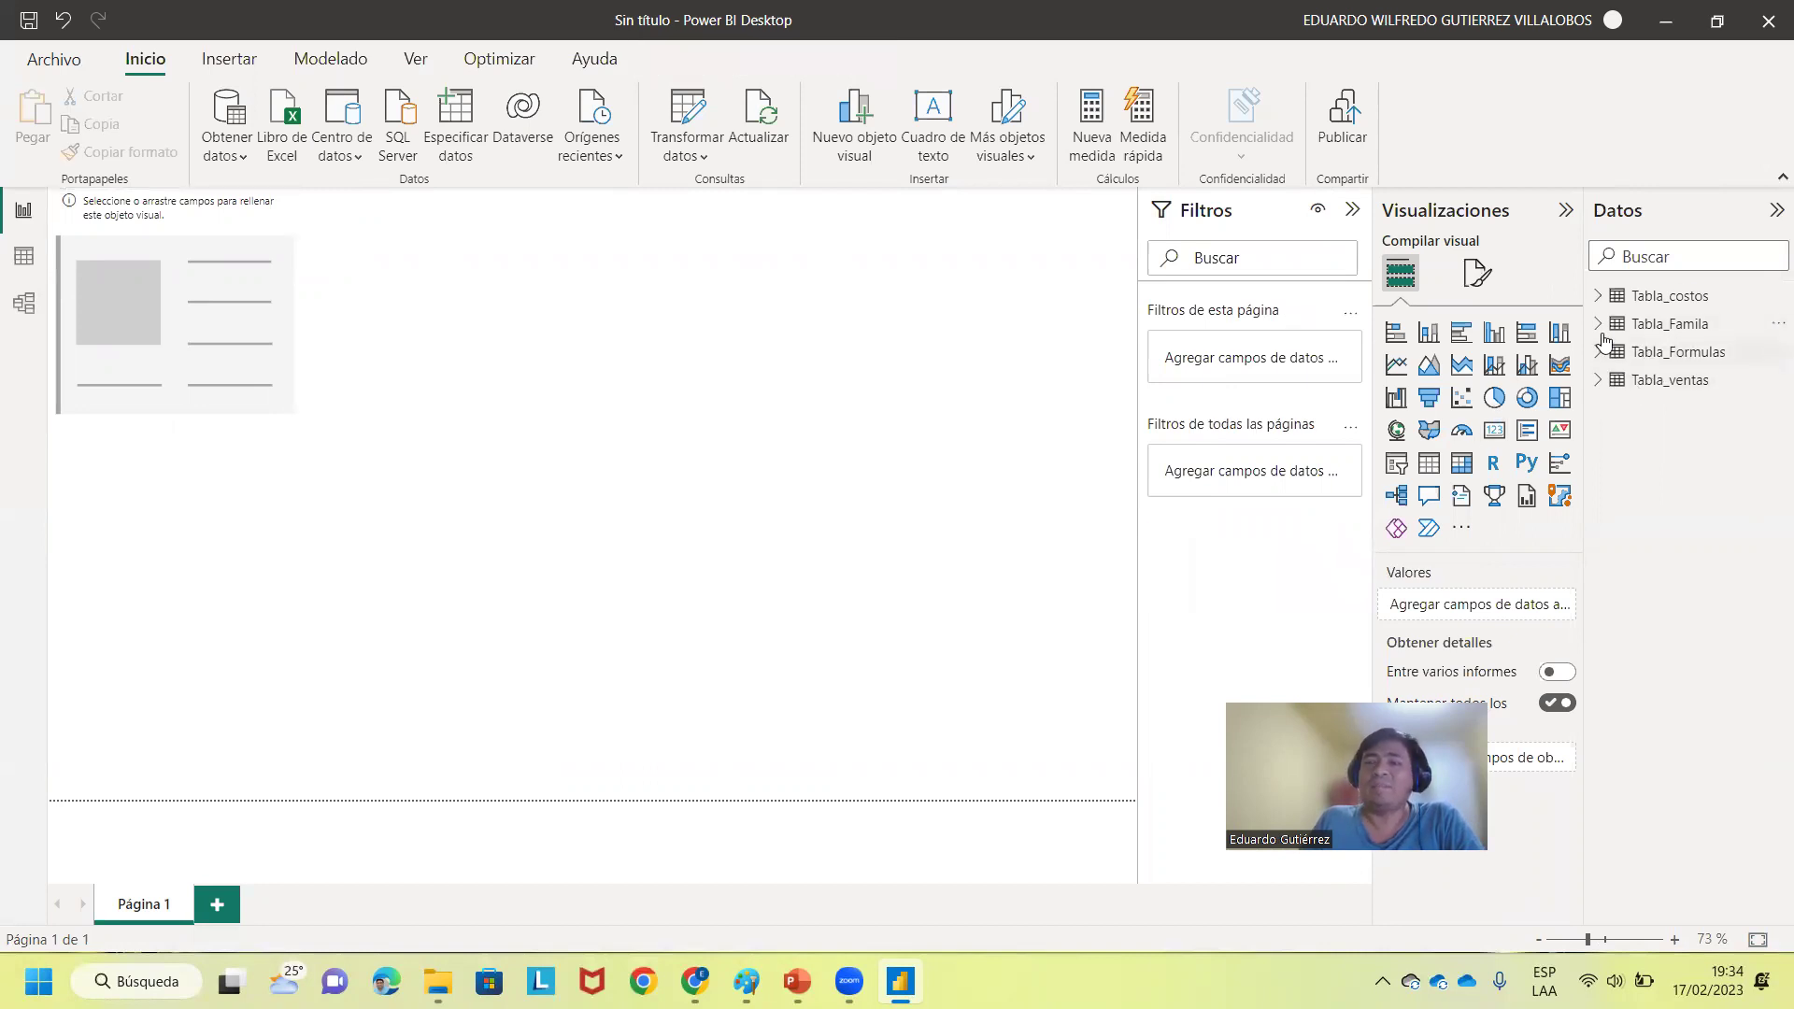
click(1604, 379)
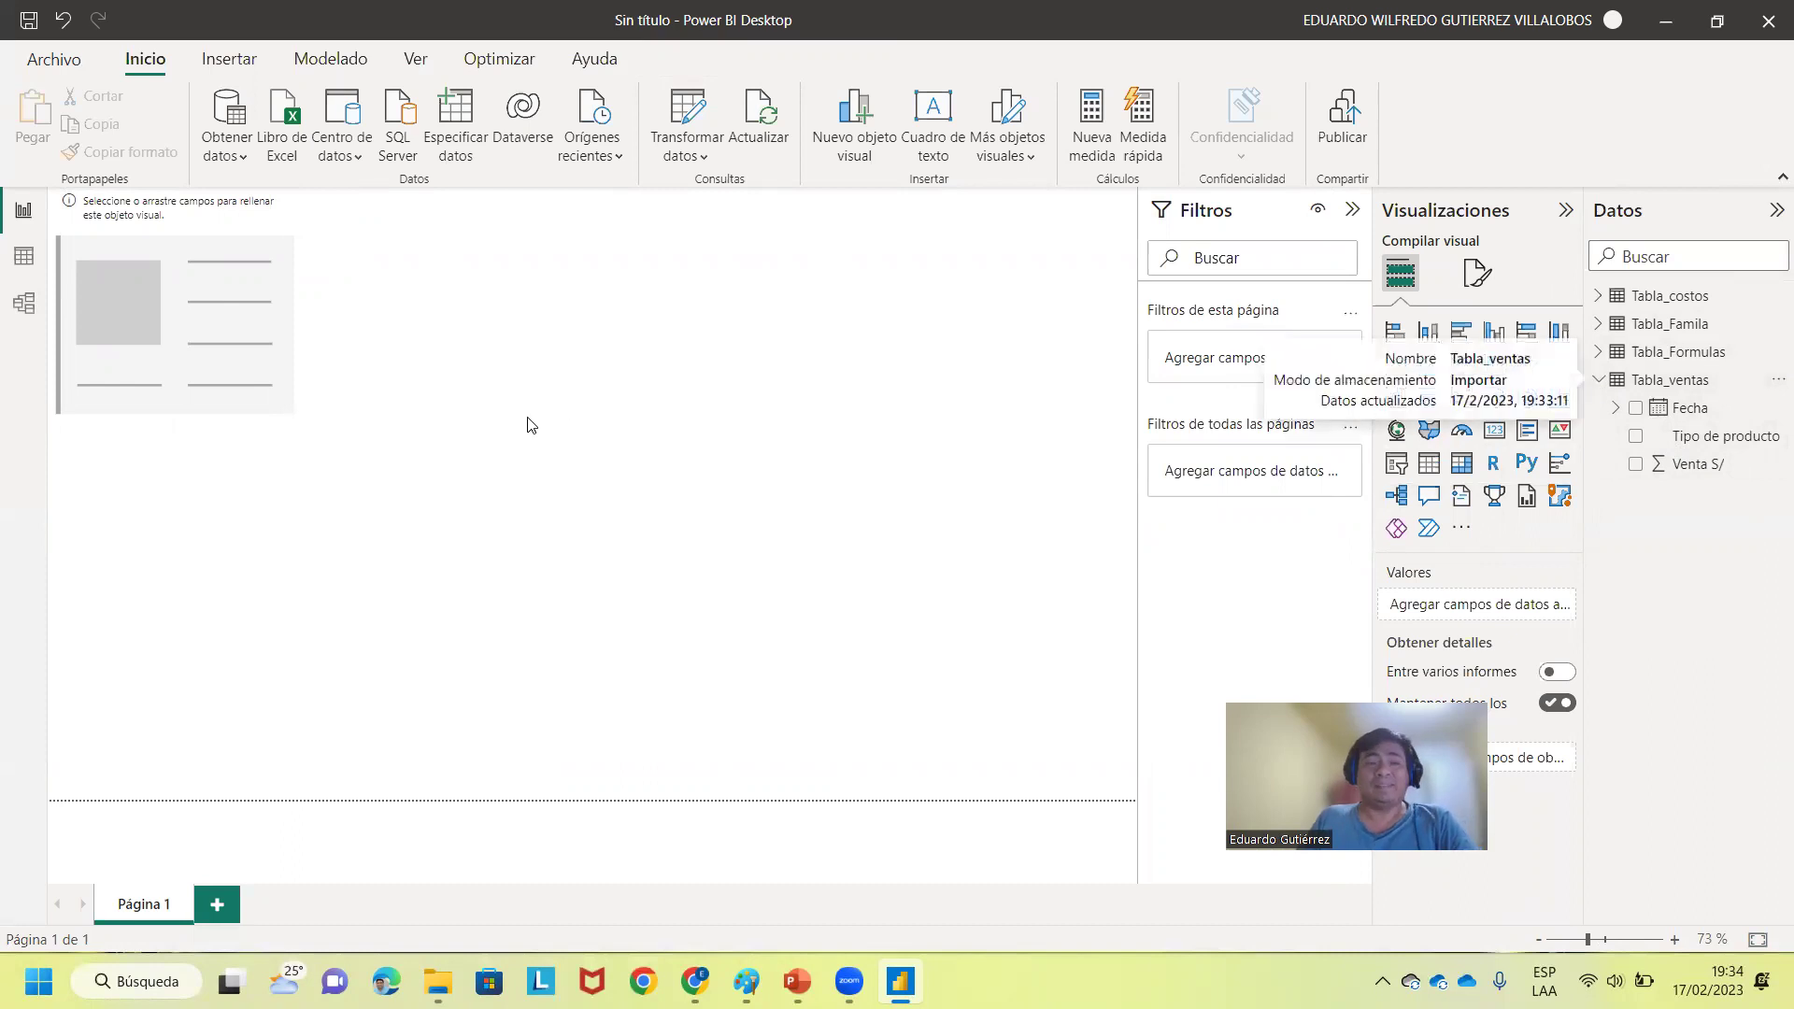
drag(171, 328, 190, 423)
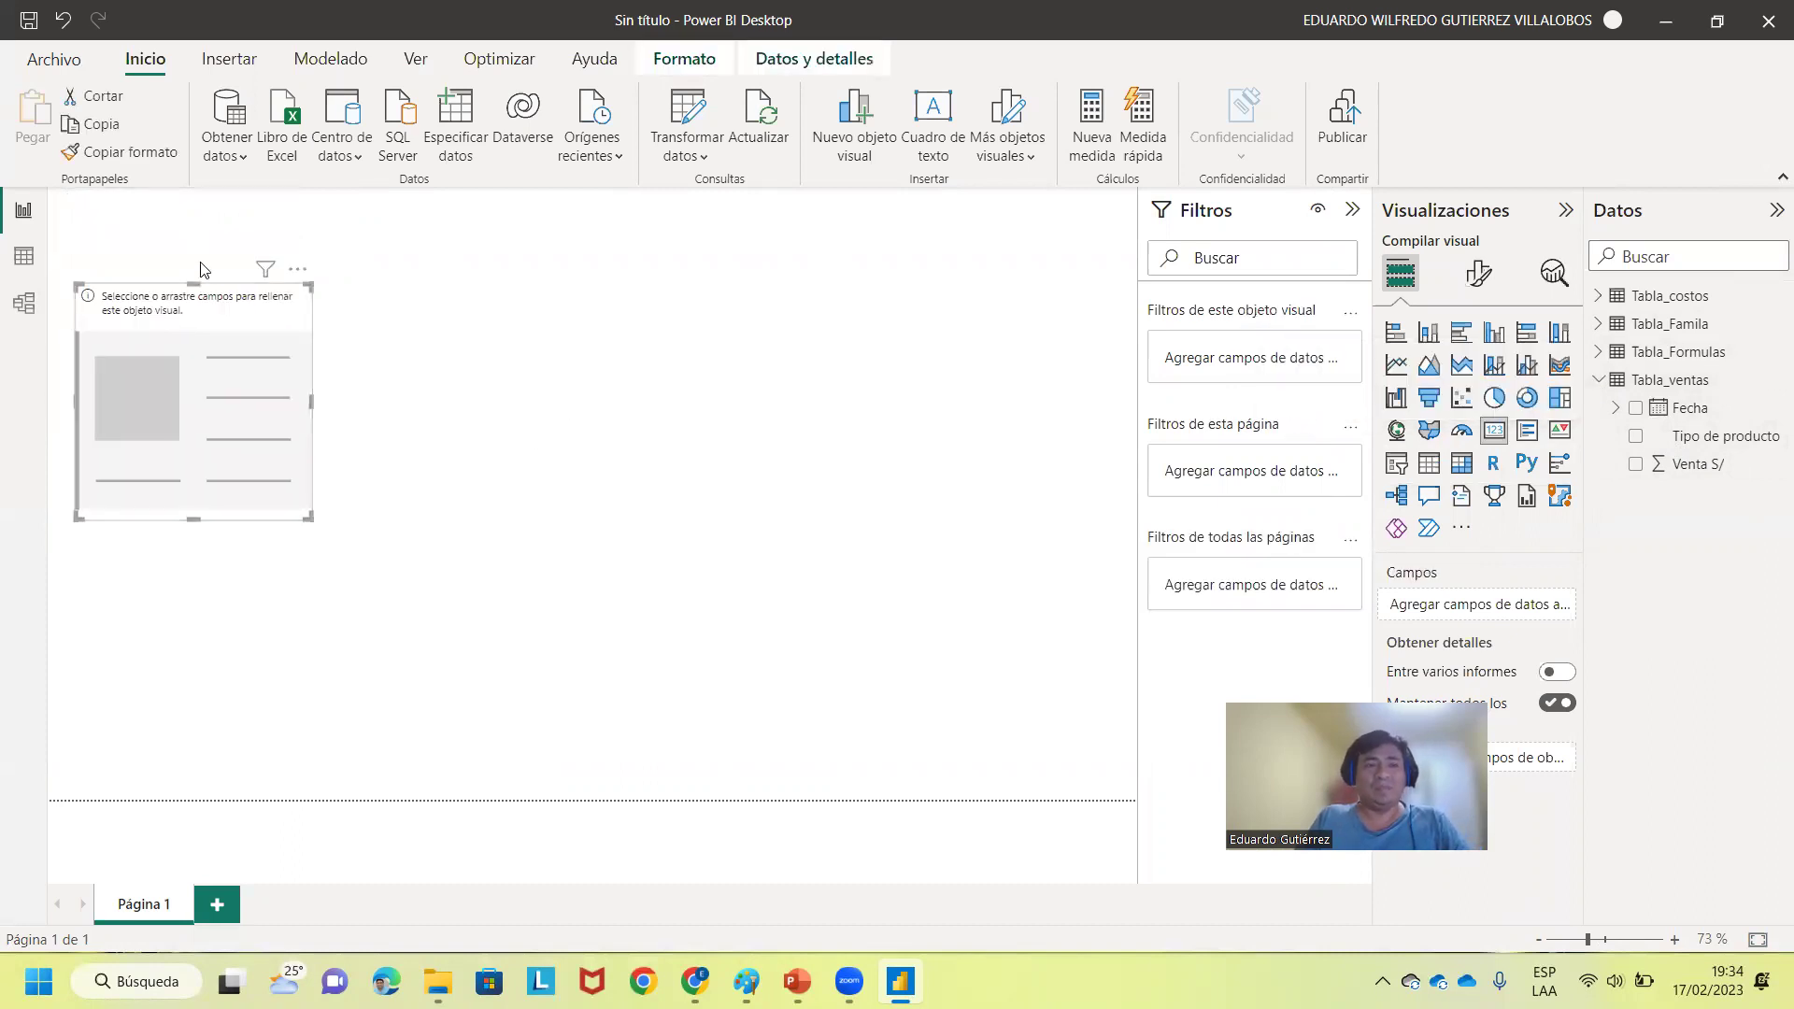
click(228, 279)
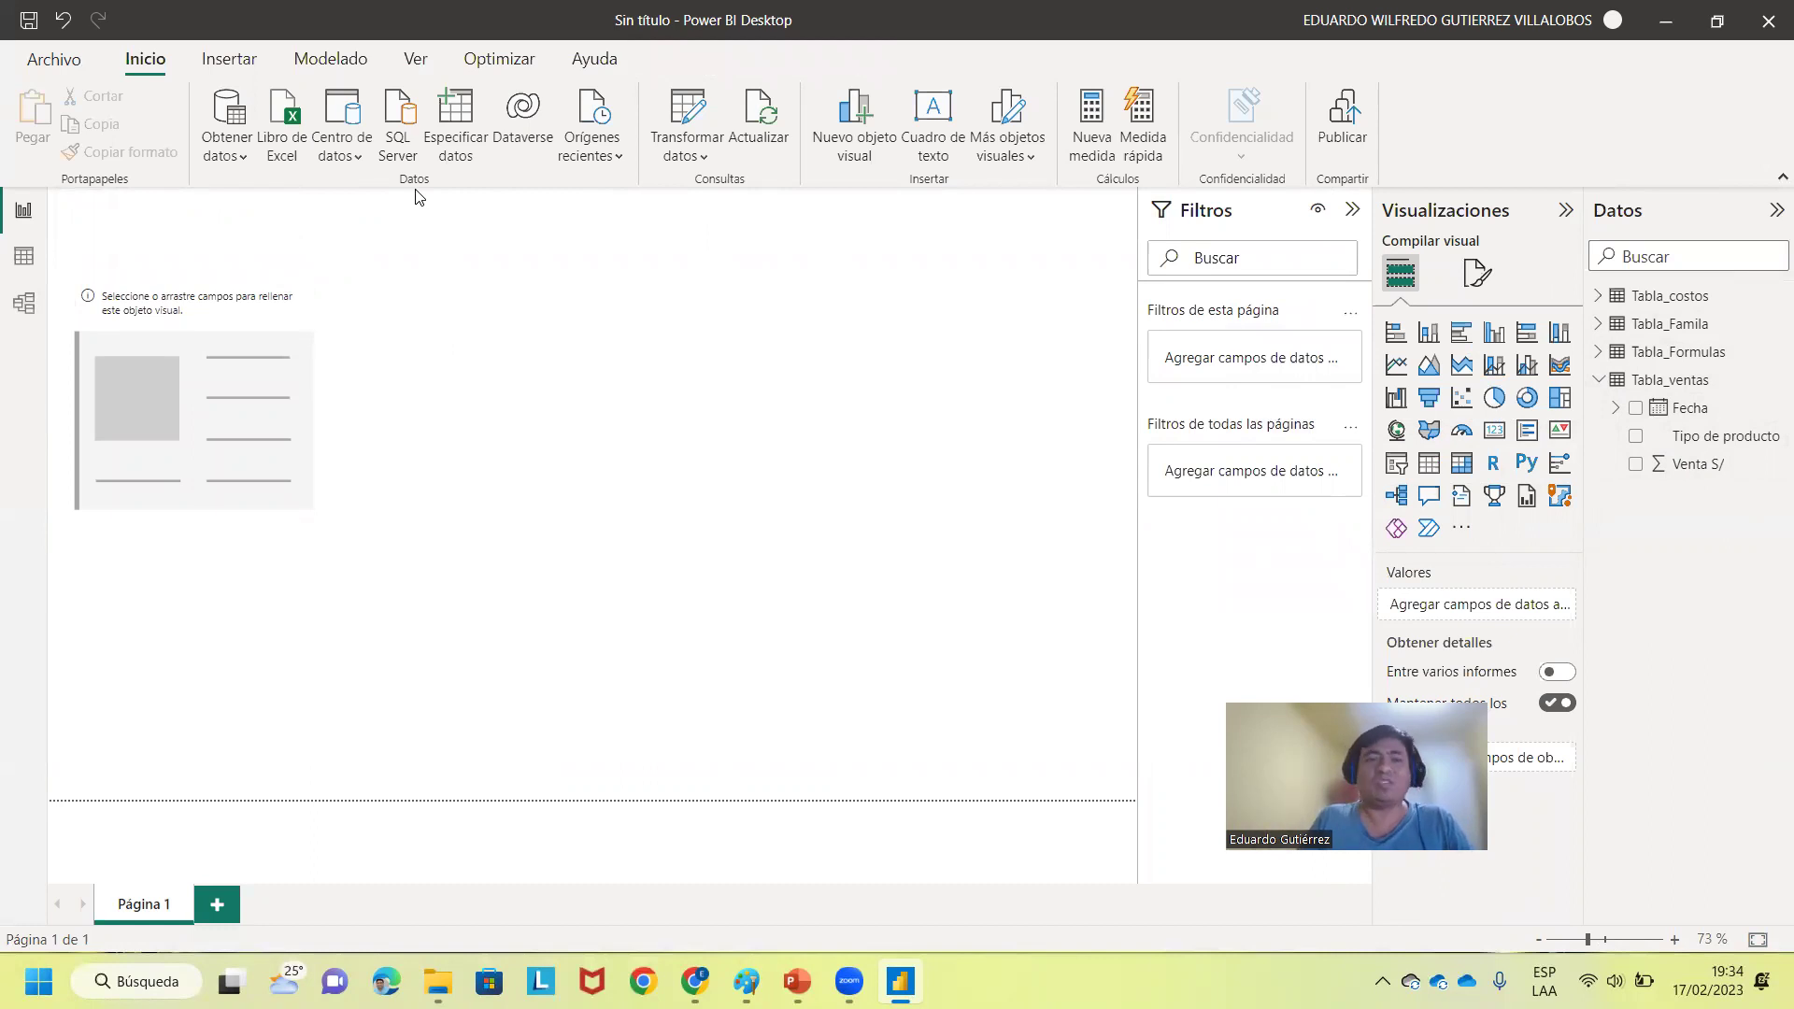
- Create a new measure in Tabla_Formulas and name it Nro de Ventas
click(1631, 352)
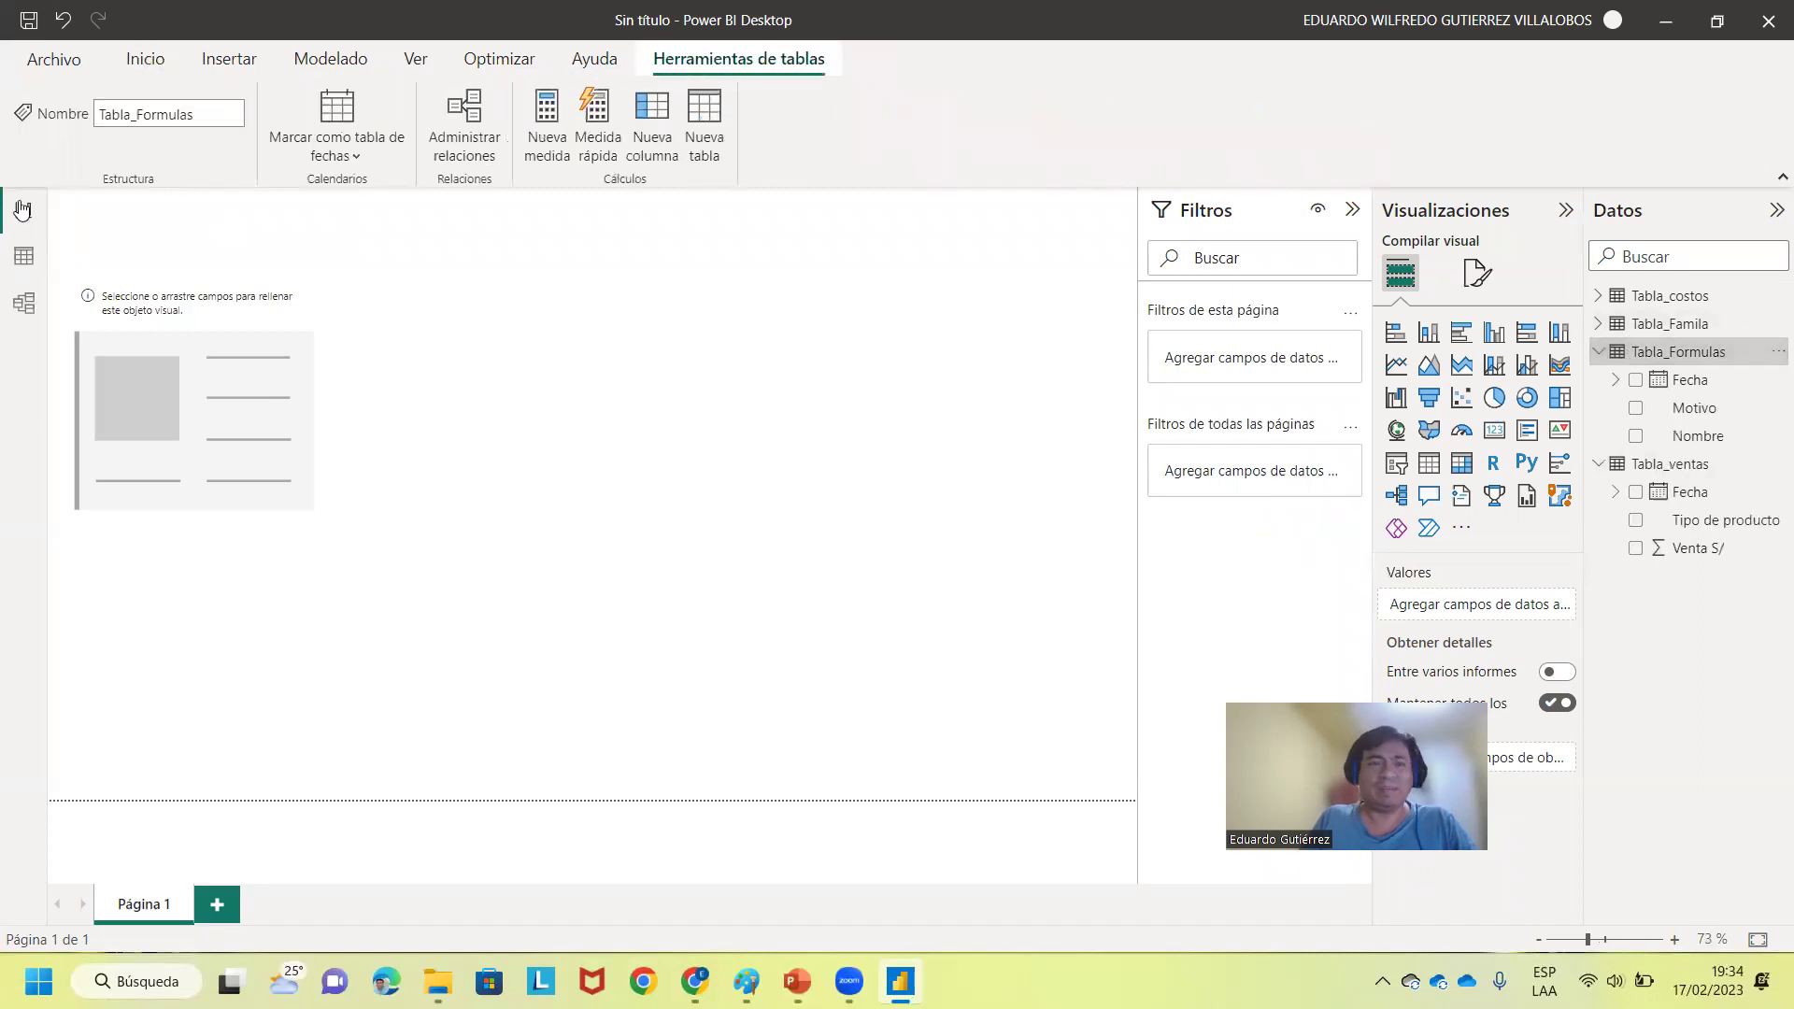
click(545, 124)
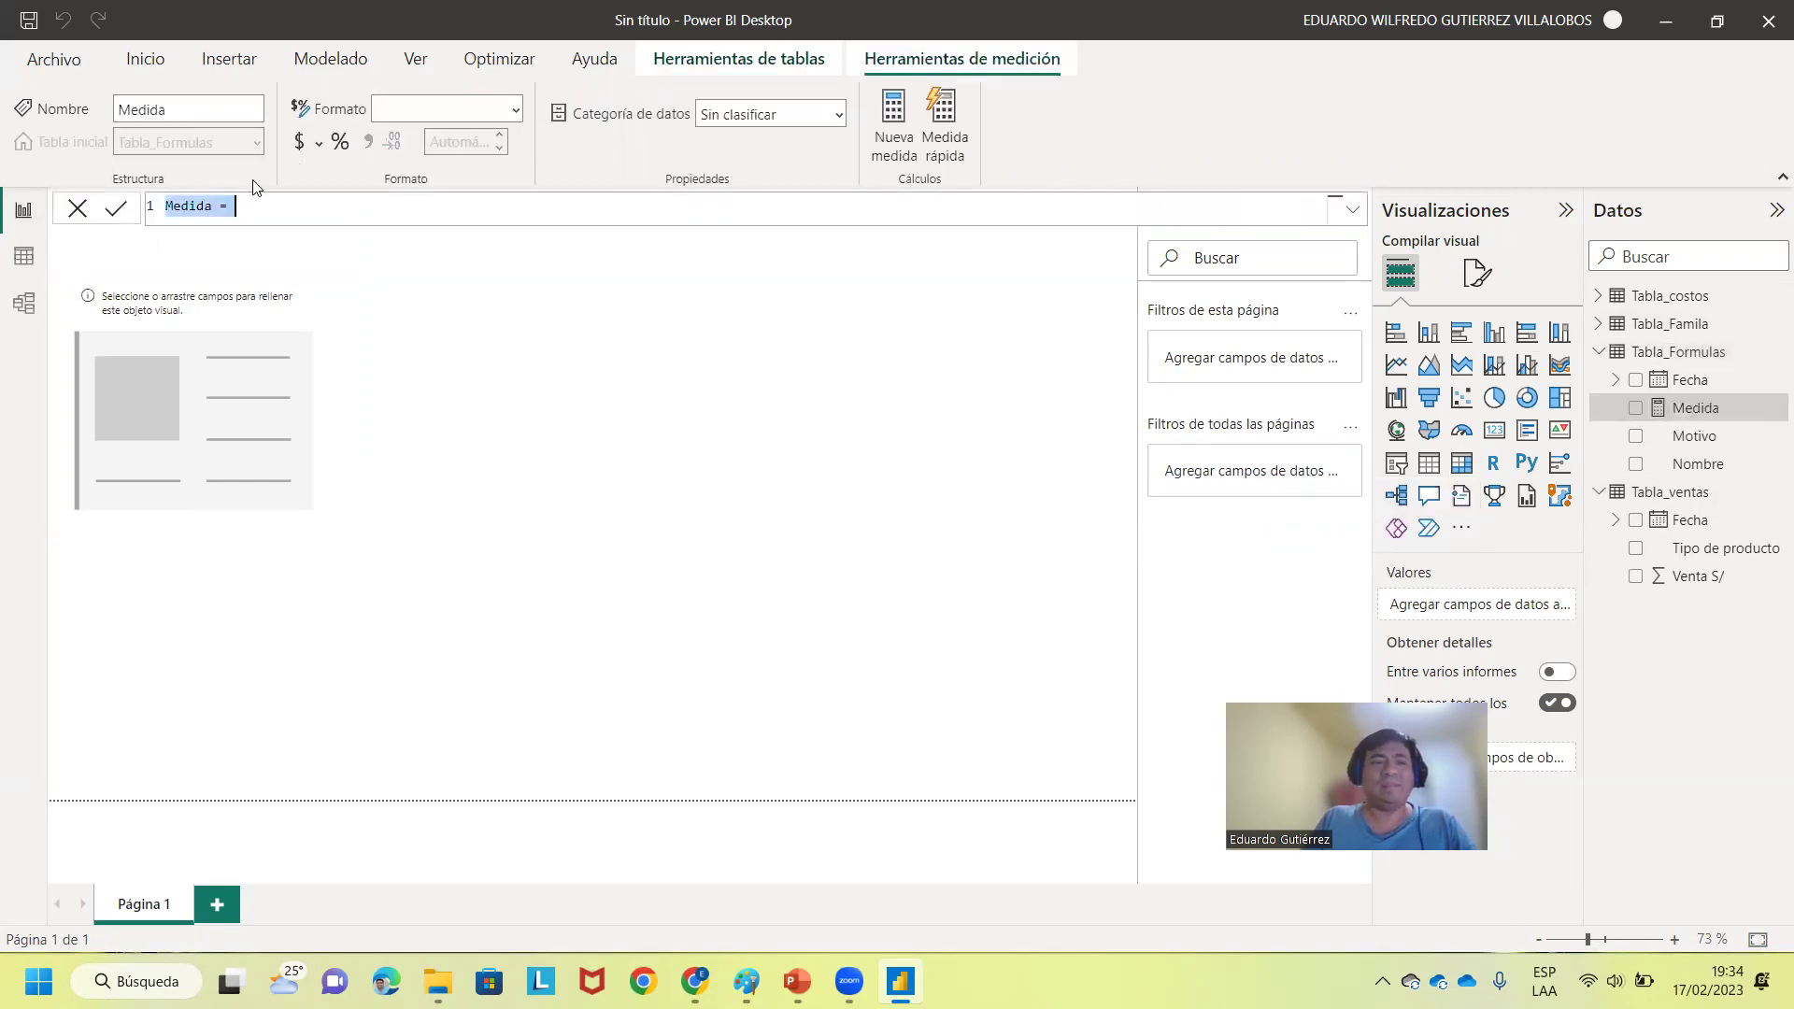
click(194, 202)
double_click(193, 203)
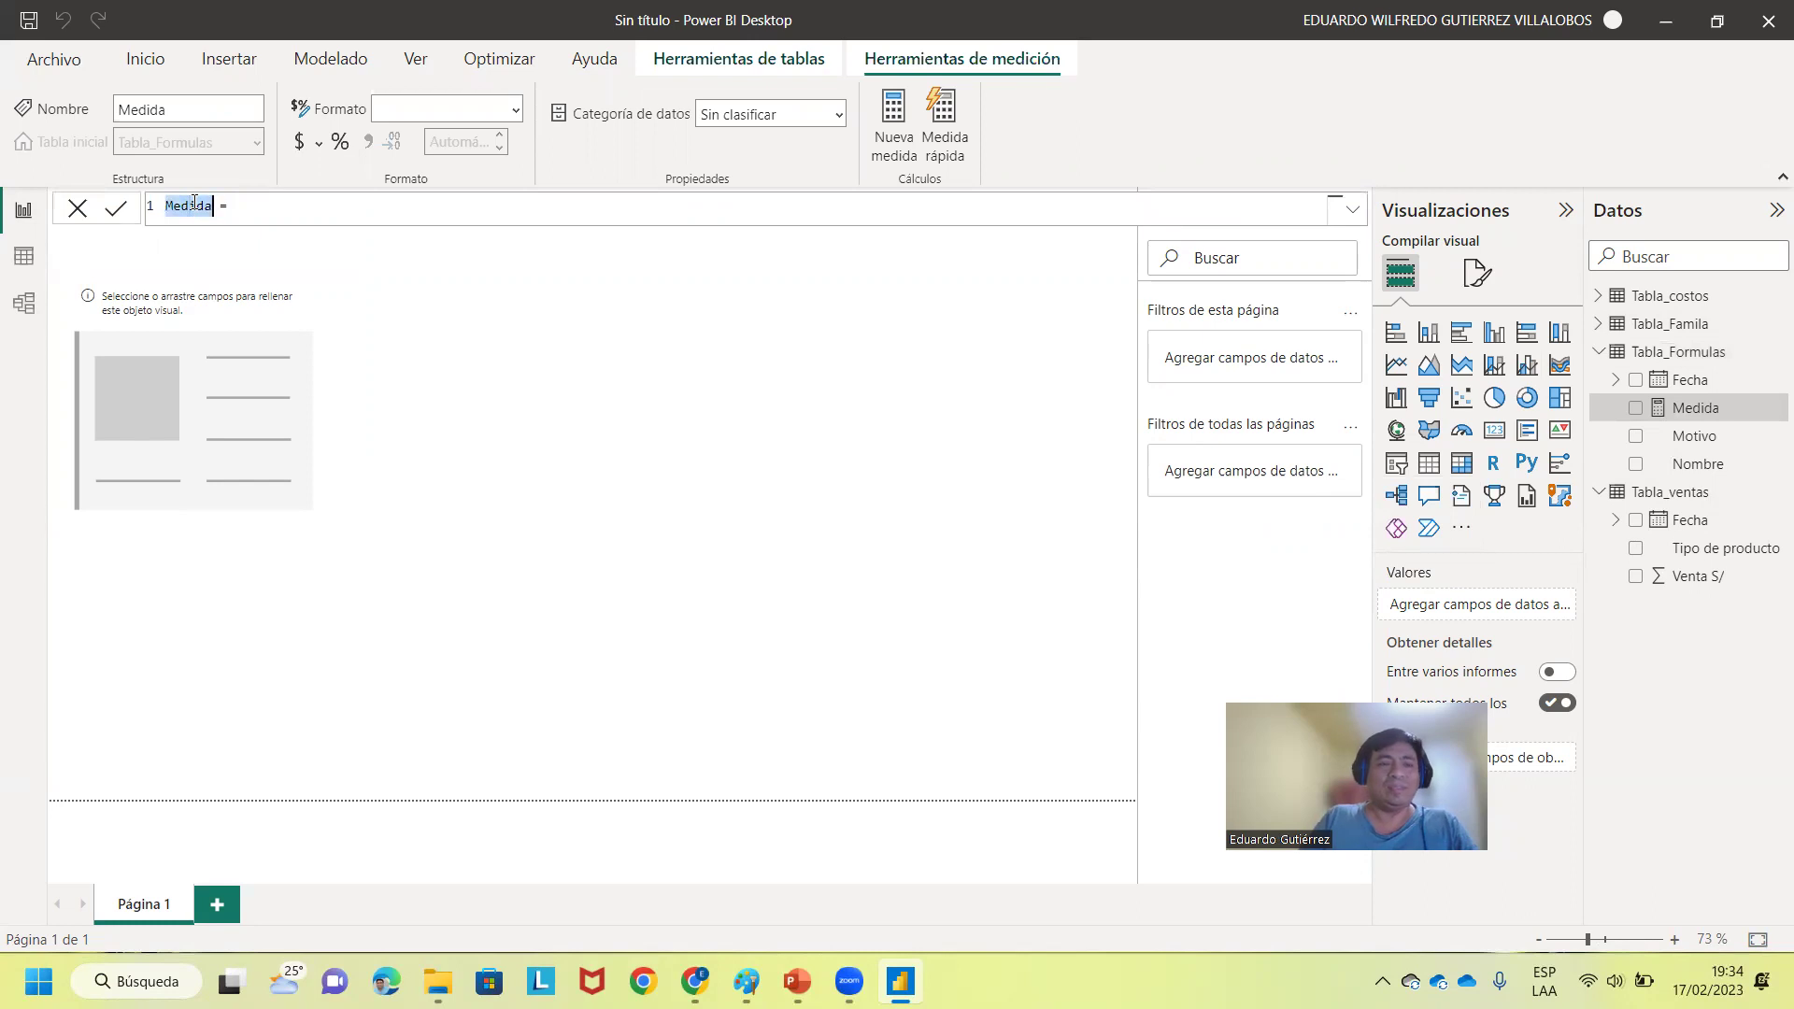
text(Nir)
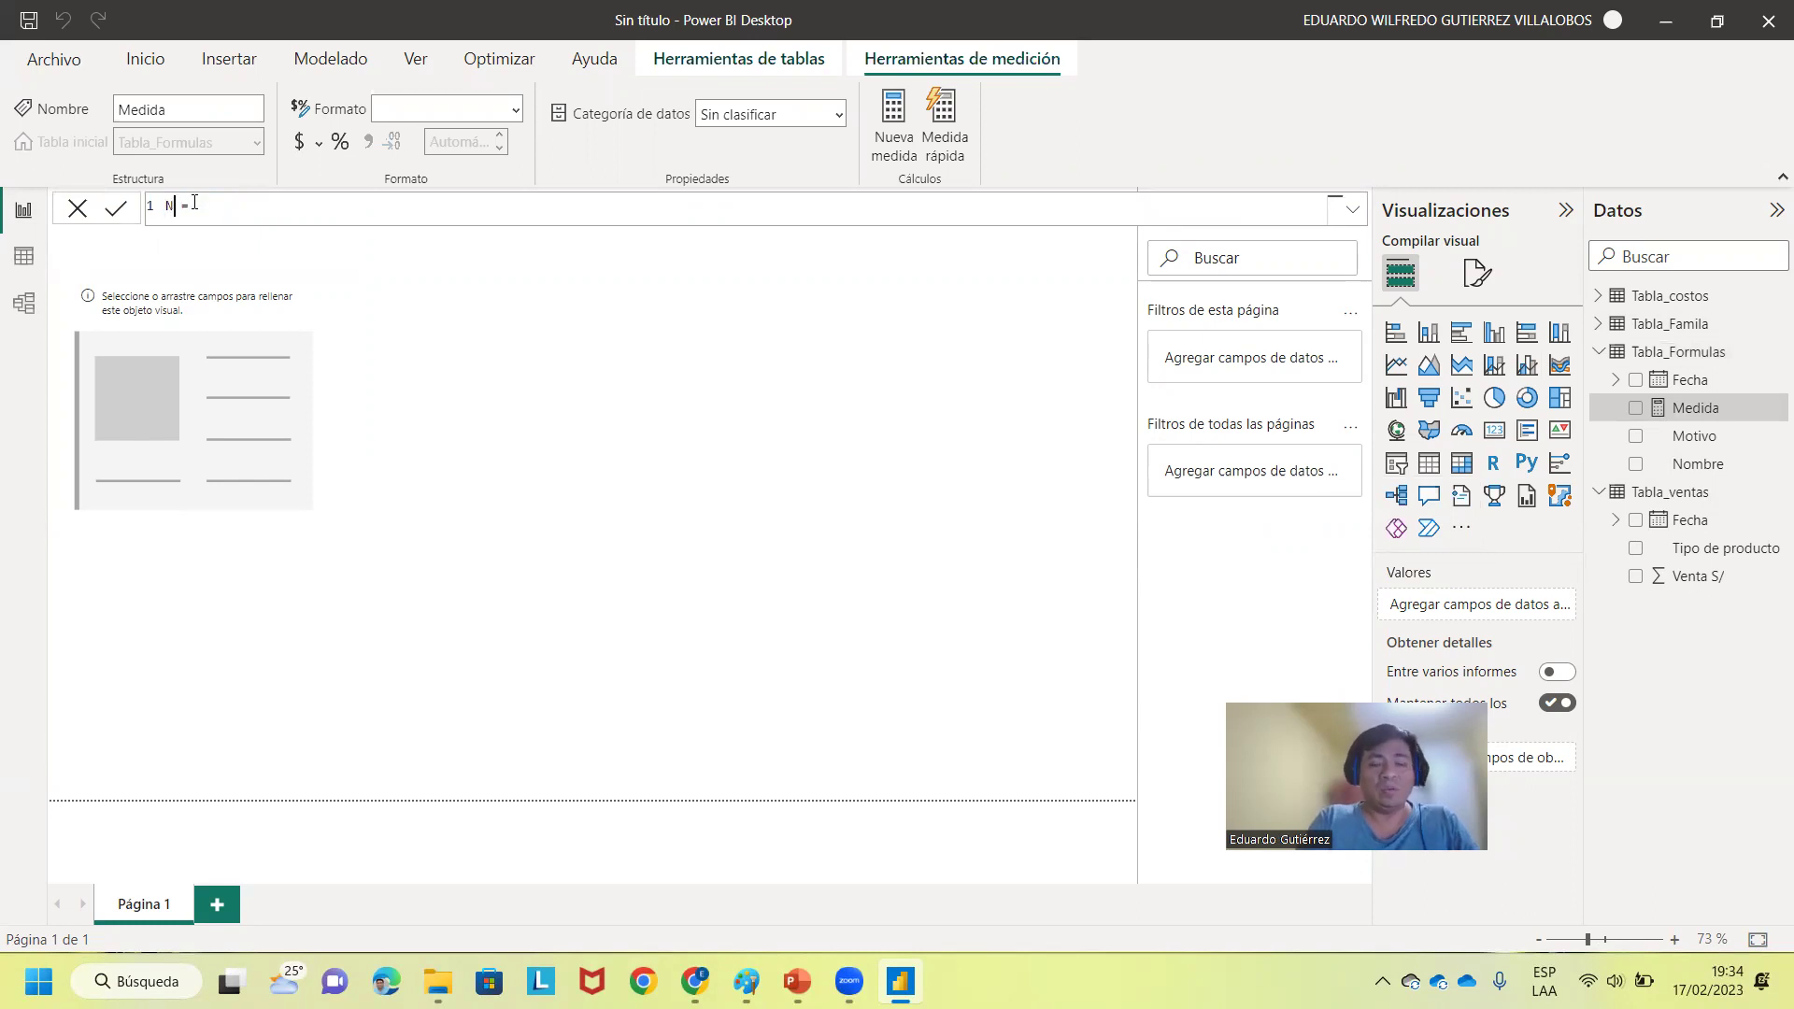
text( de Ventas)
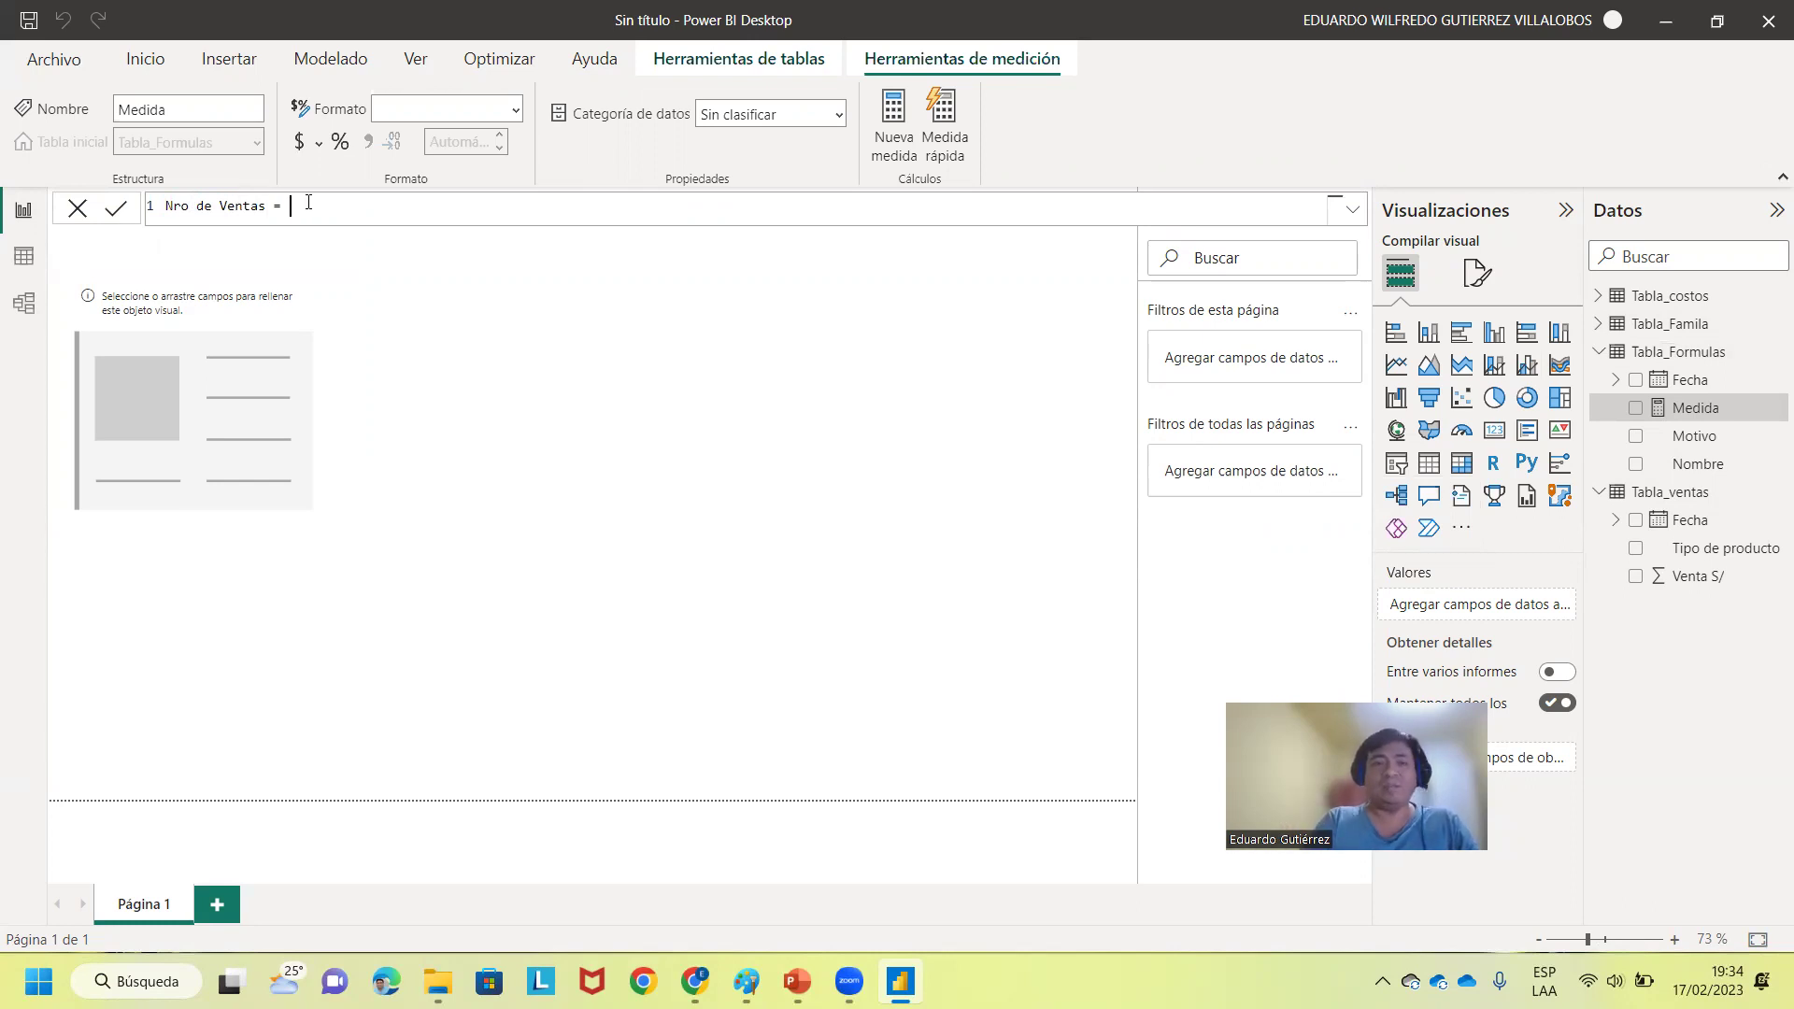
- Define the Nro de Ventas measure as COUNT(Tabla_ventas[Venta S/])
text(count)
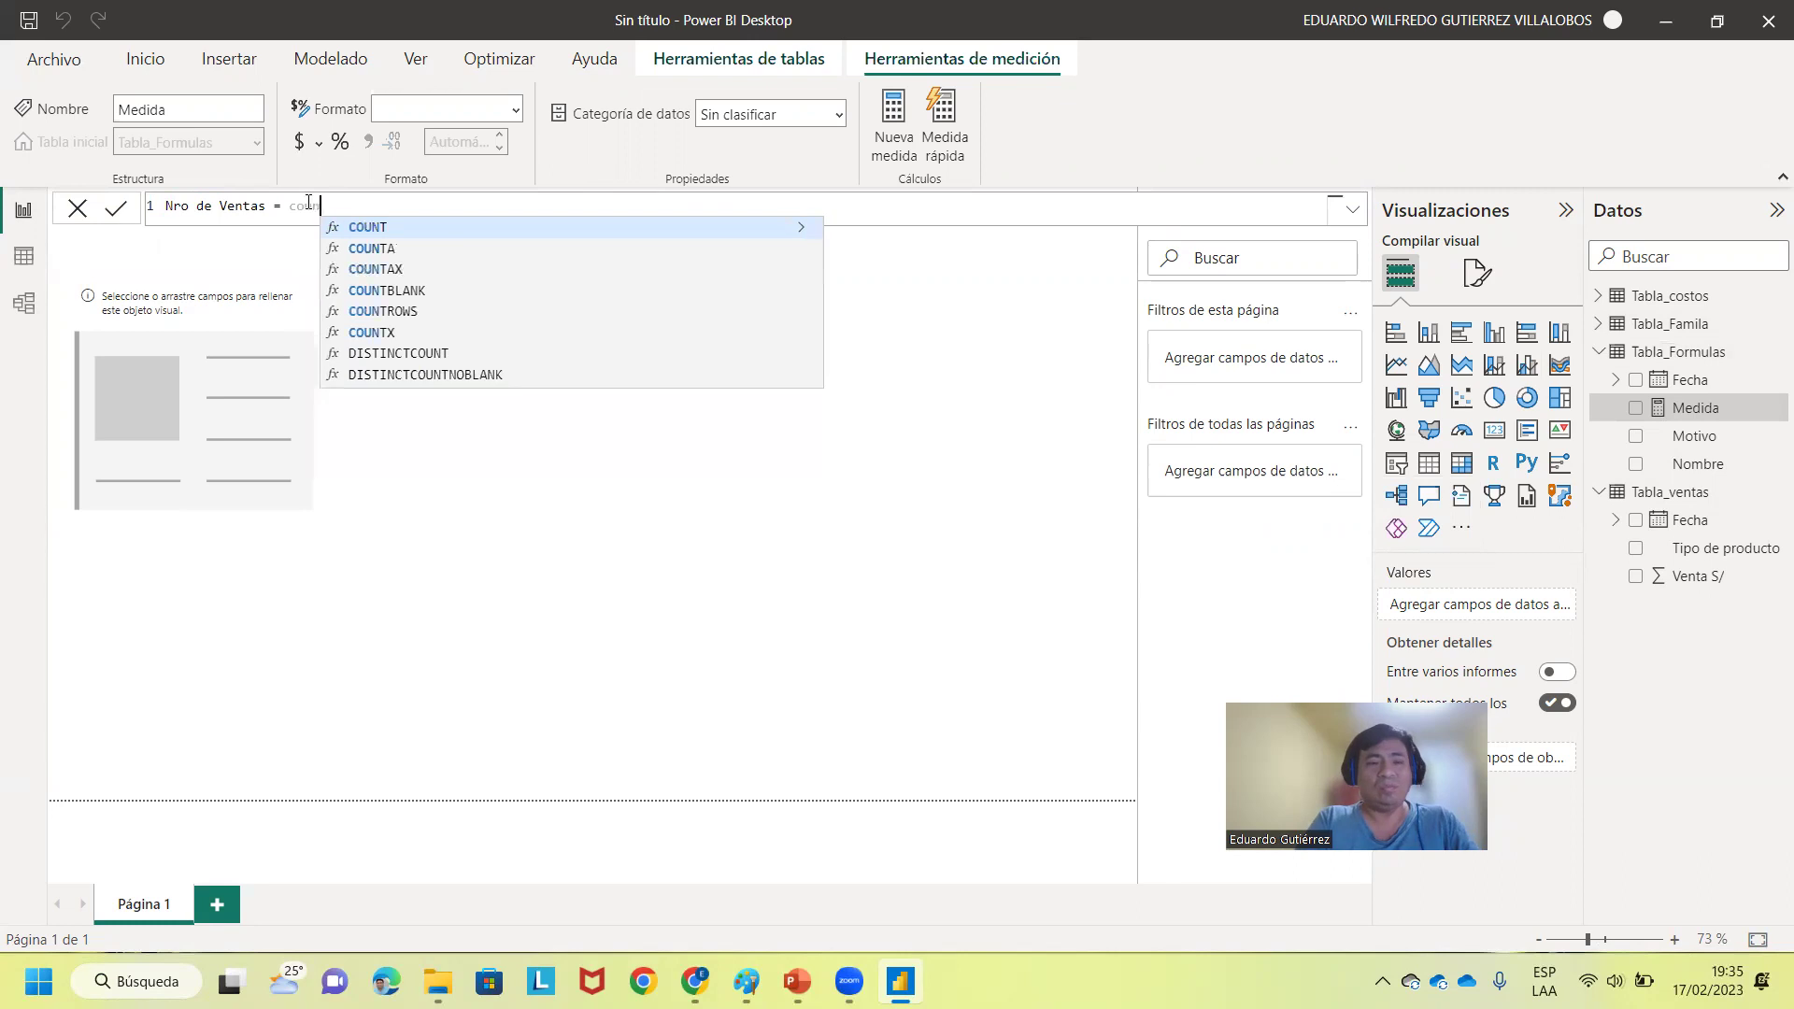
click(416, 235)
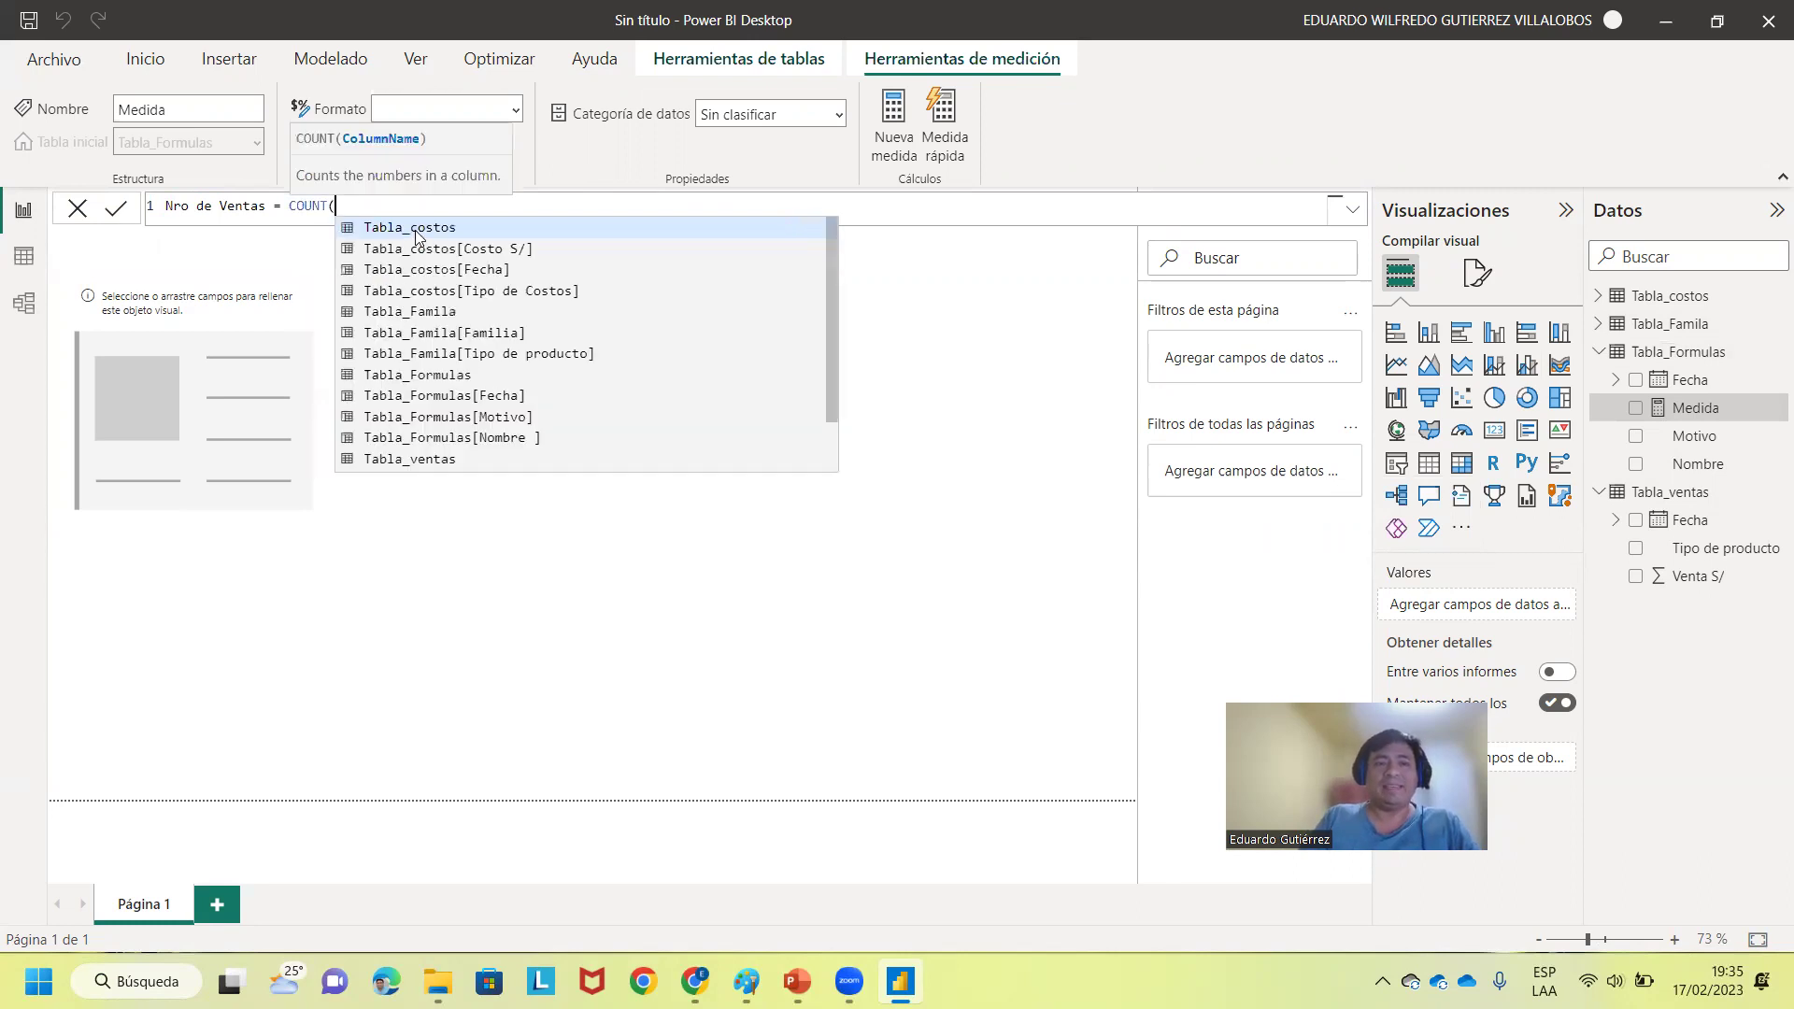
click(416, 235)
key(BackSpace)
key(BackSpace)
key(BackSpace)
key(BackSpace)
key(BackSpace)
key(BackSpace)
key(BackSpace)
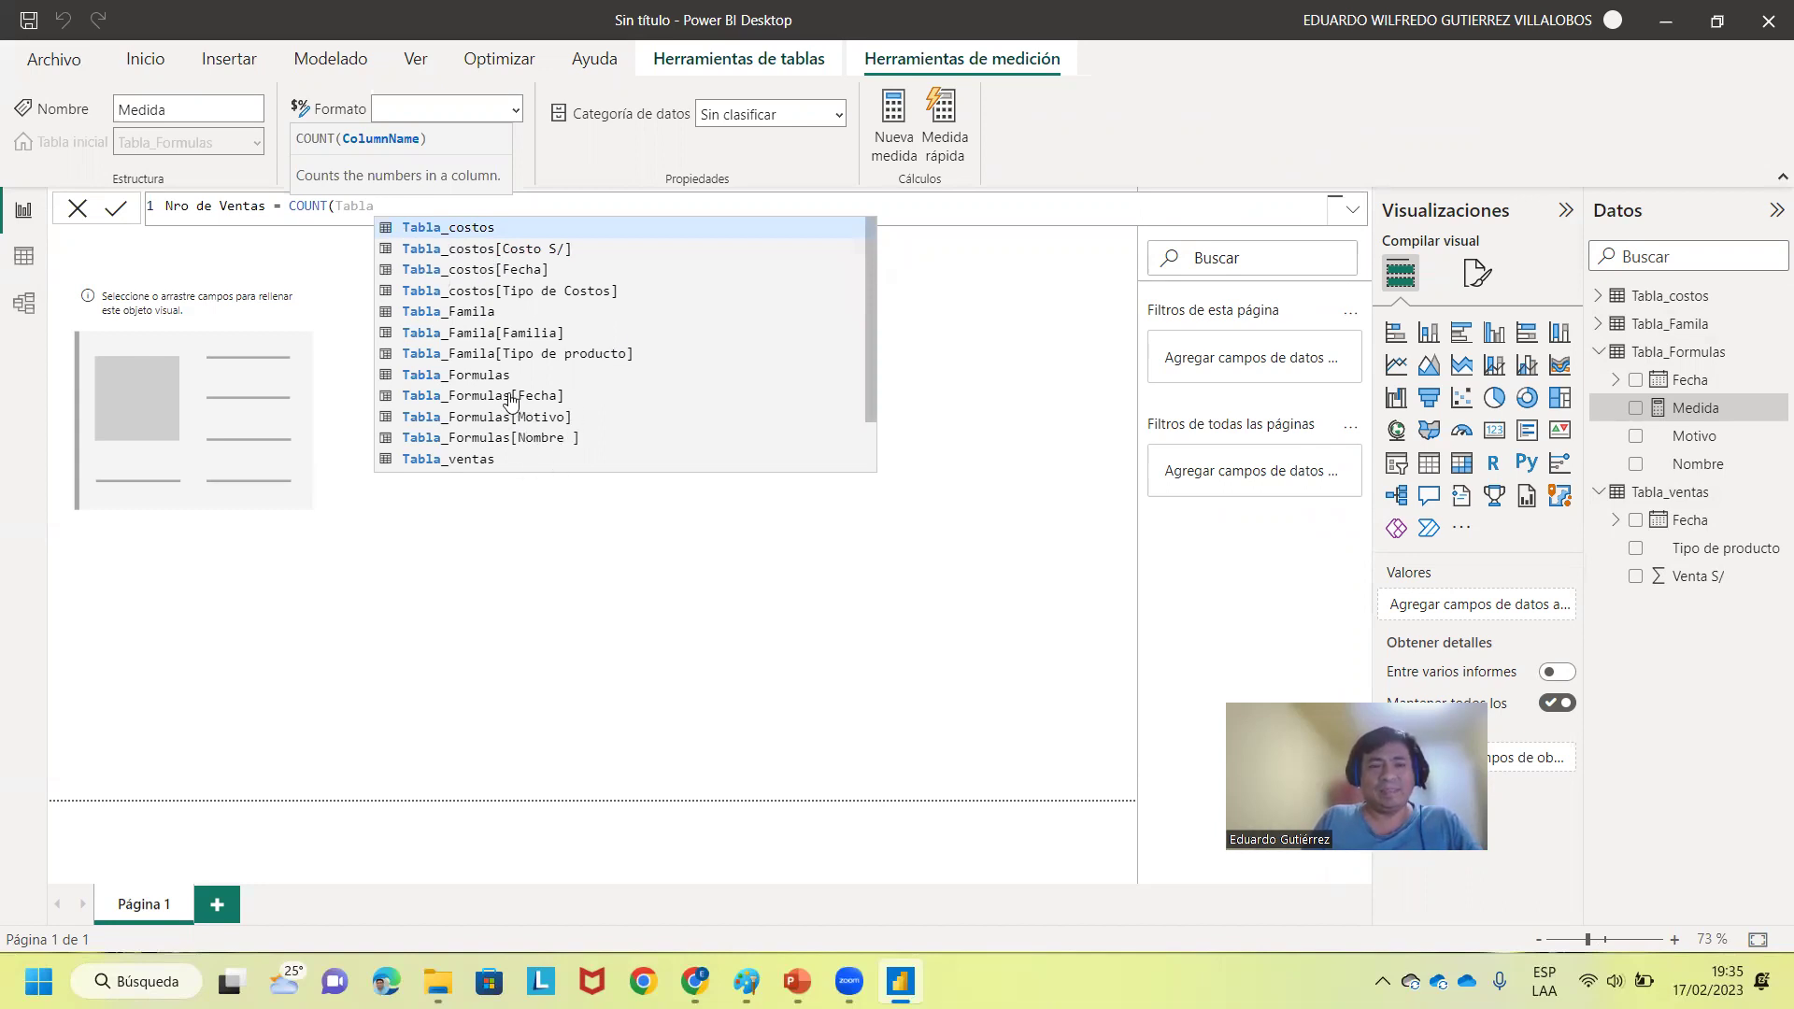
scroll(512, 402, down, 1)
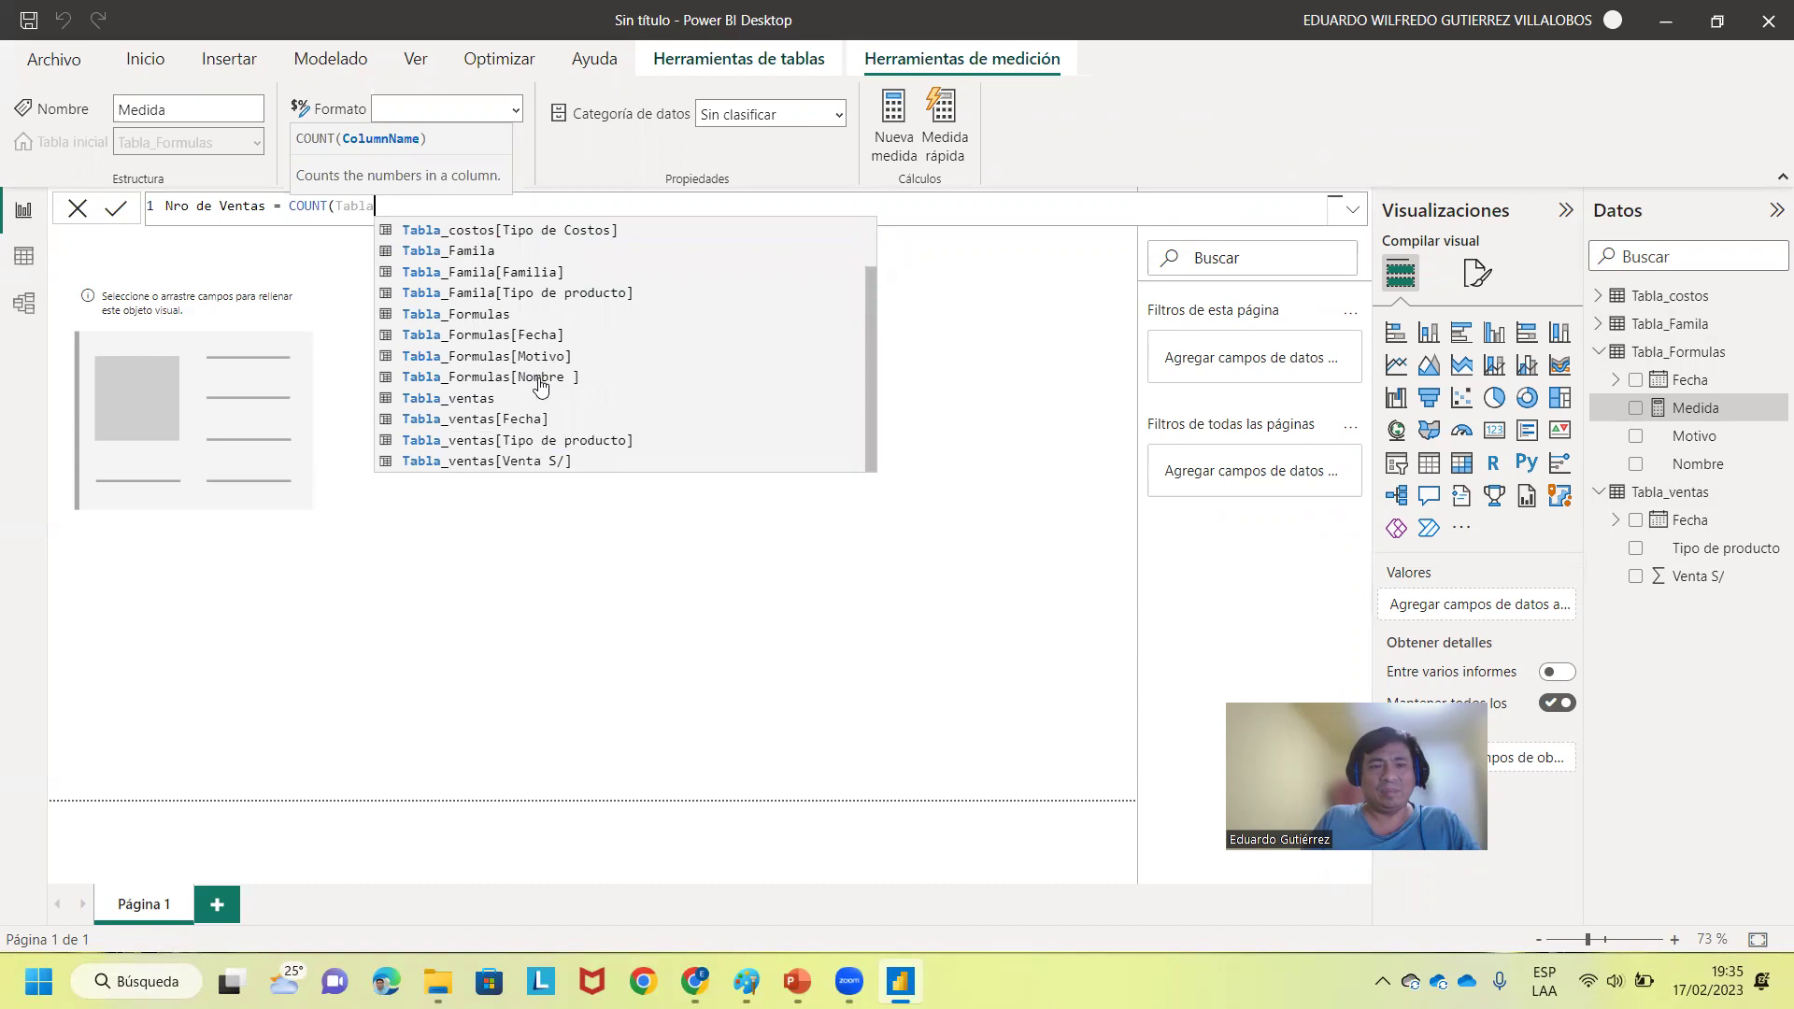
click(535, 461)
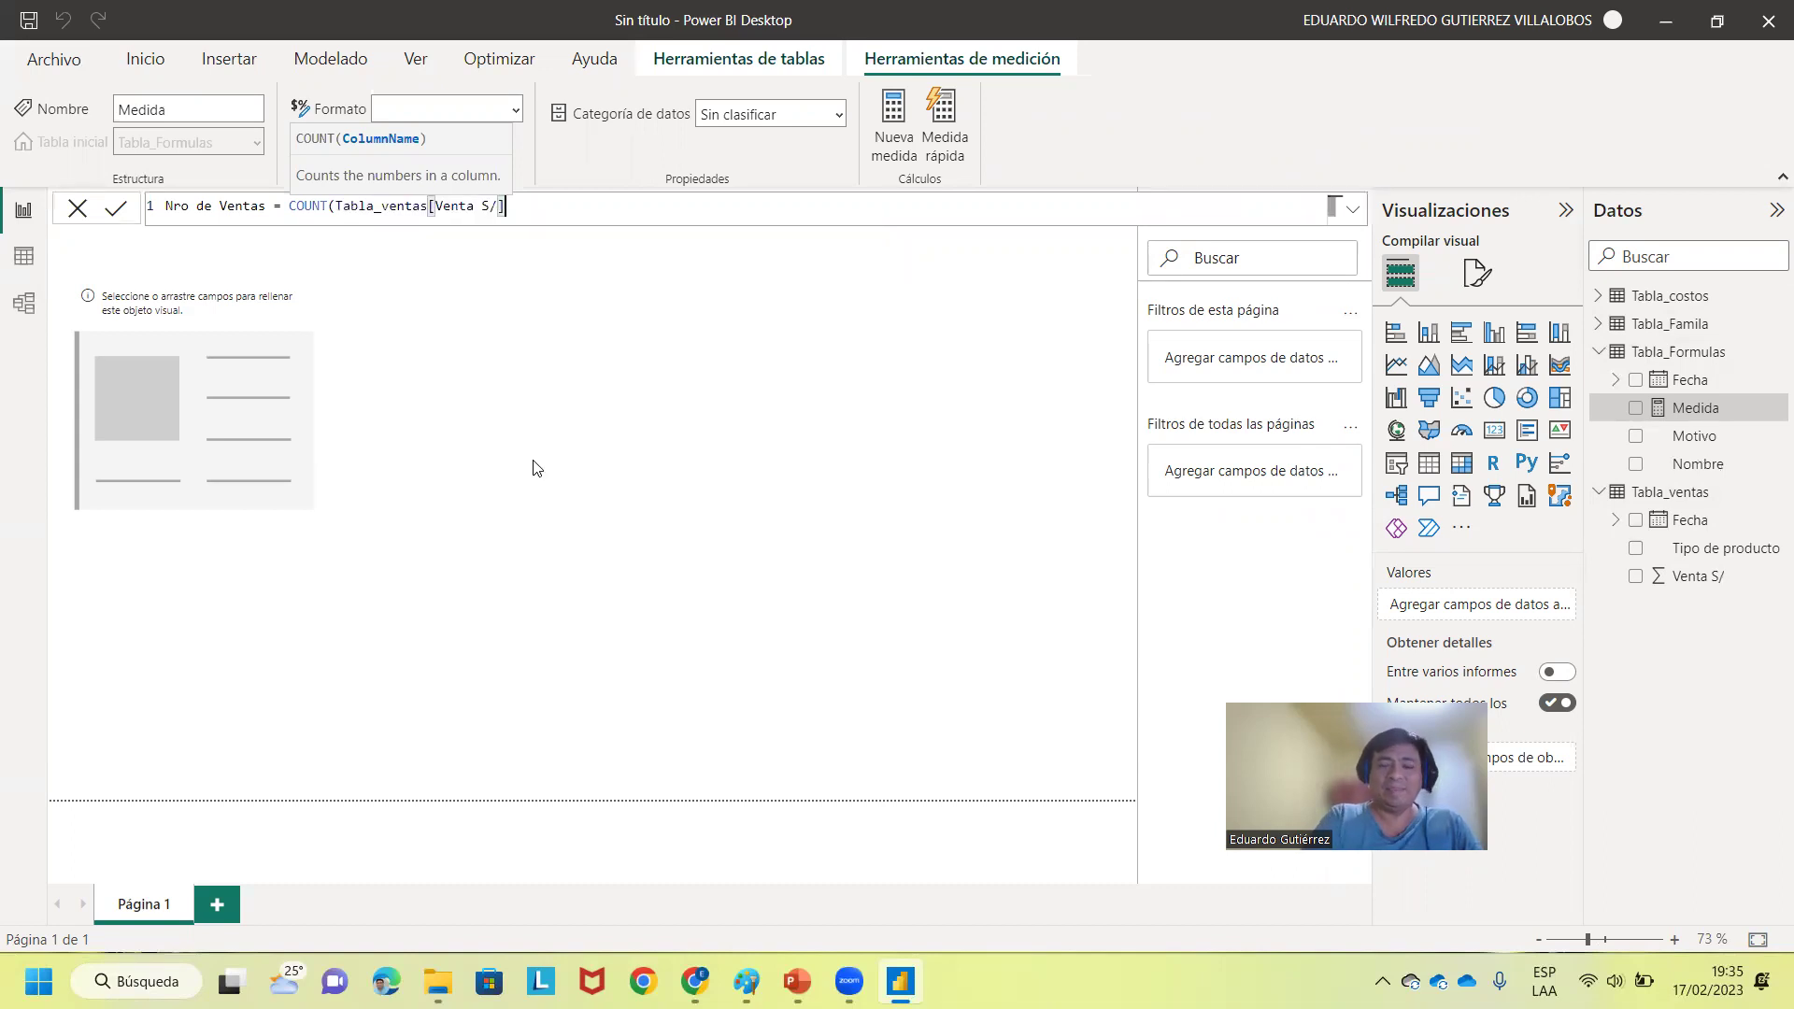
text())
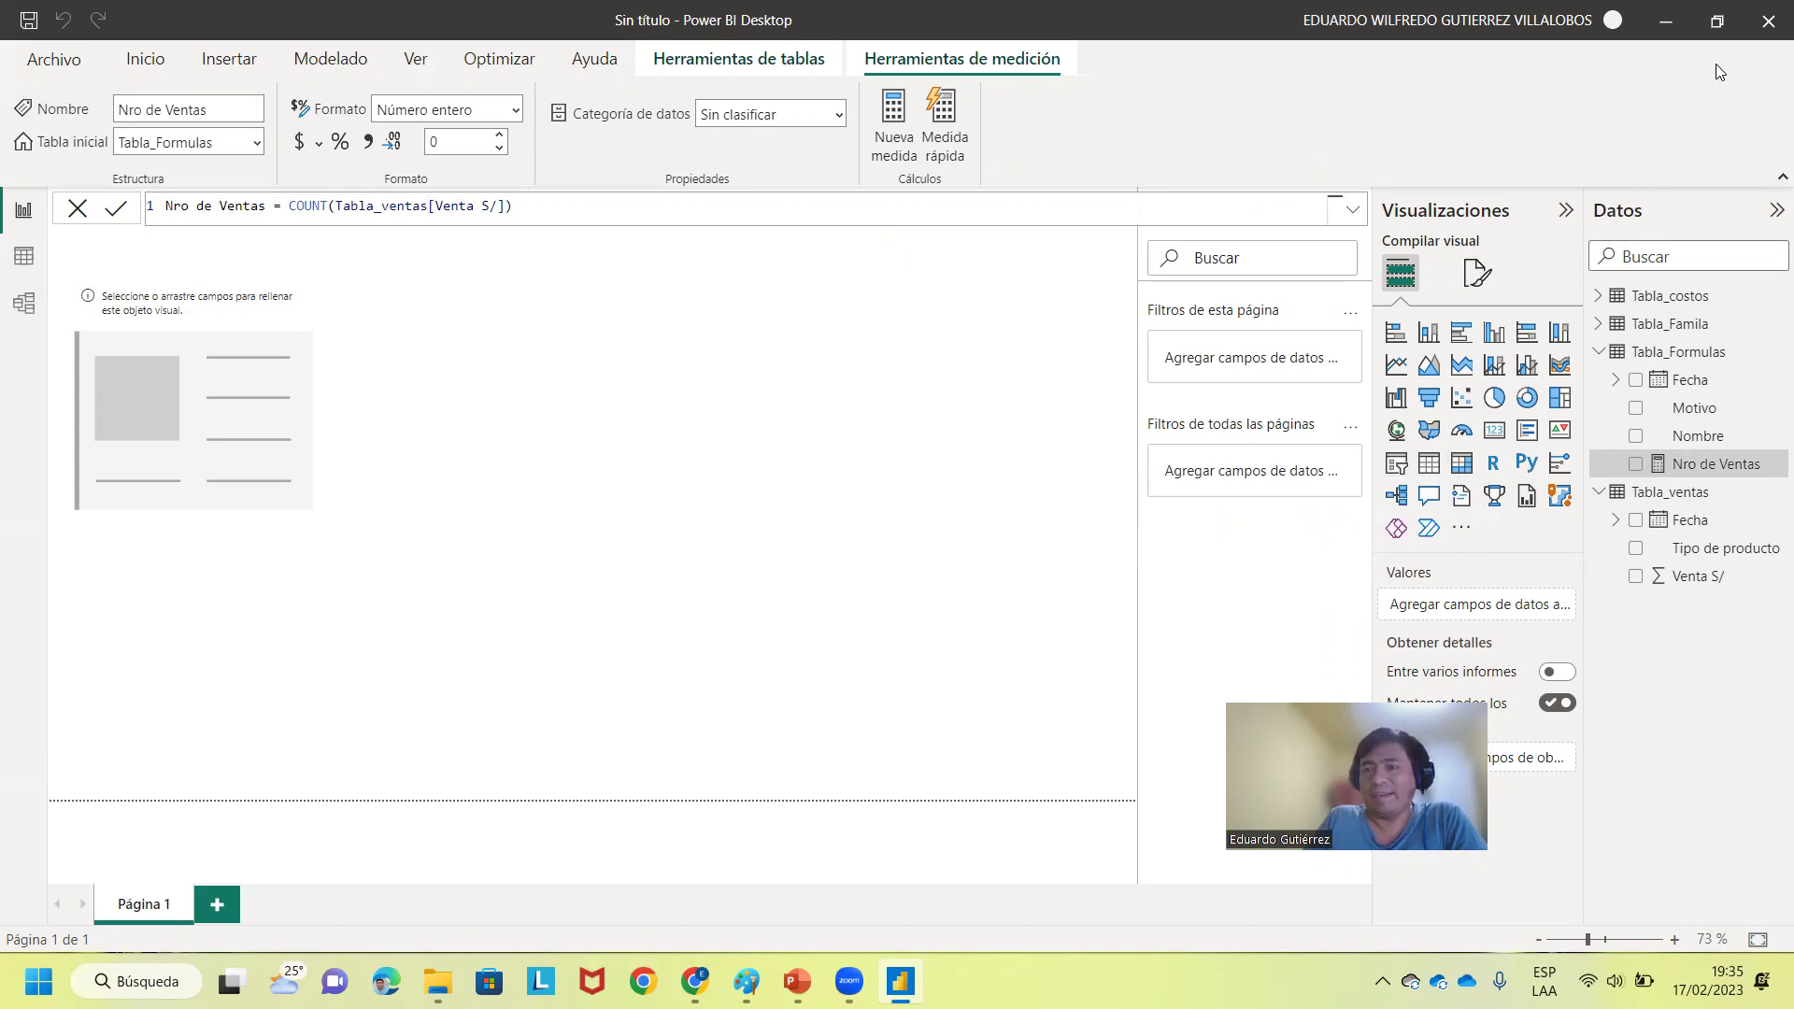
- Add the Nro de Ventas measure to the report page as a new visual and delete the empty card
click(1635, 463)
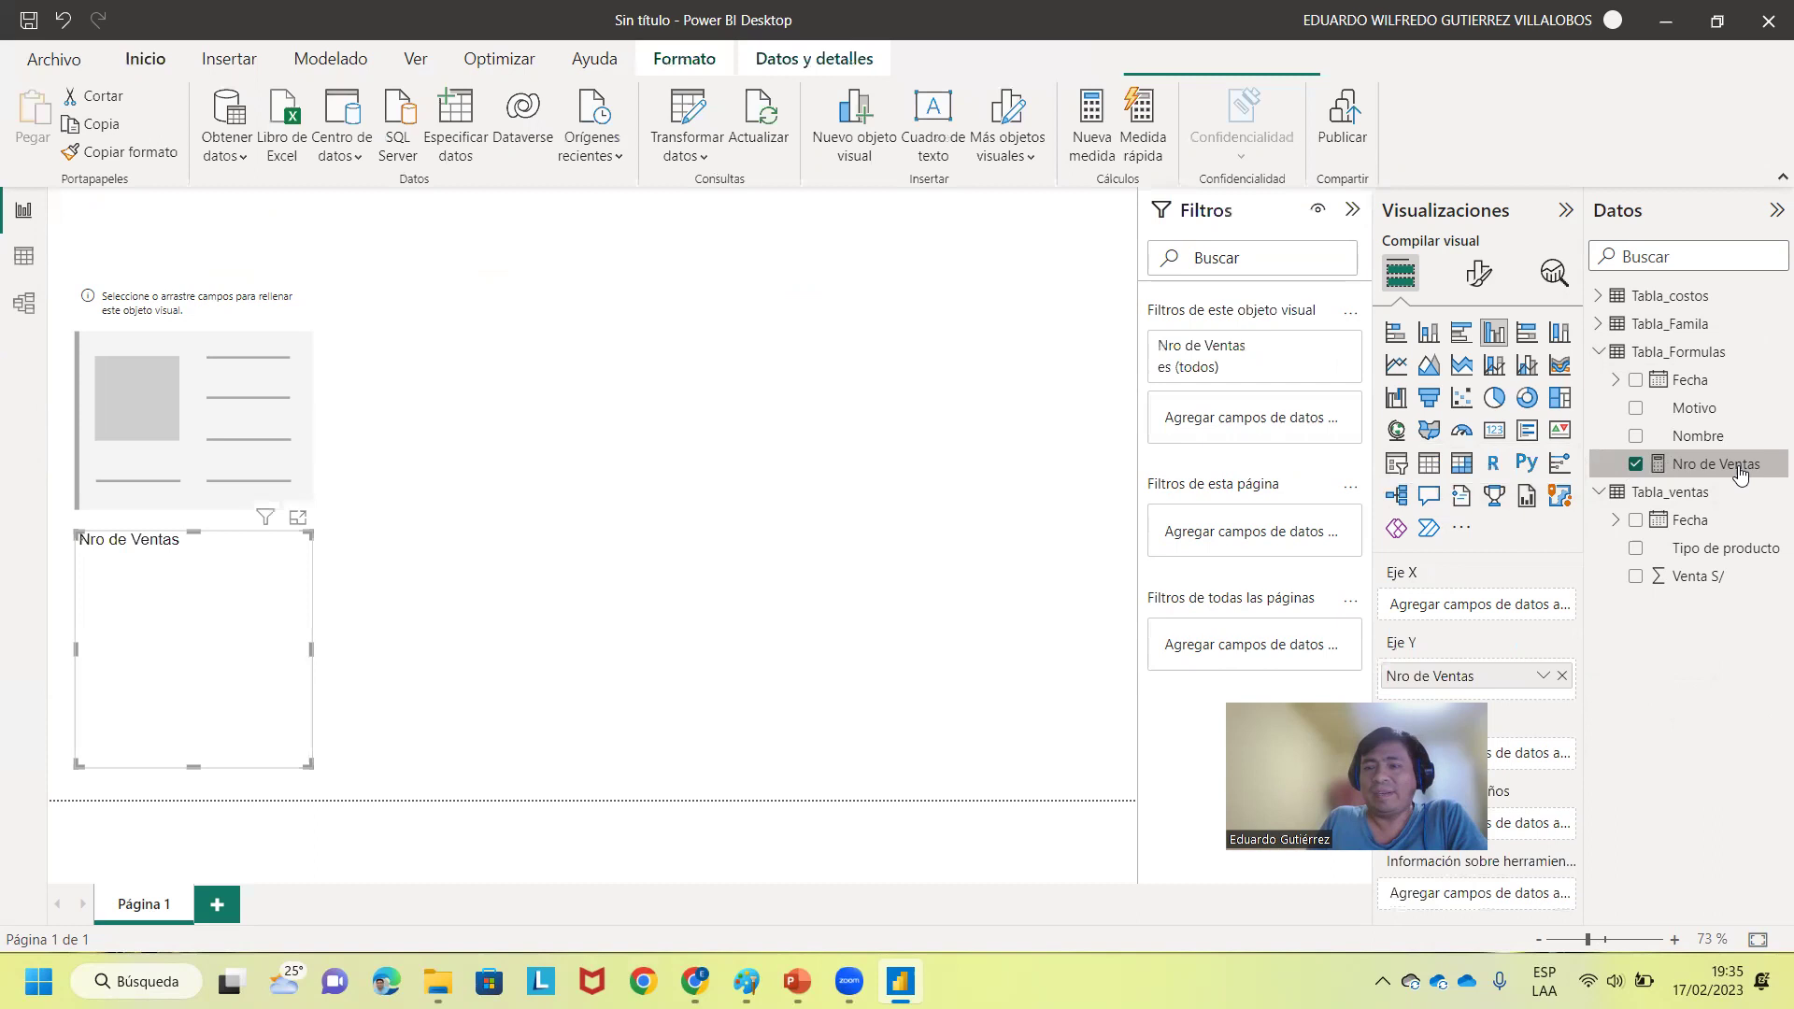
click(206, 394)
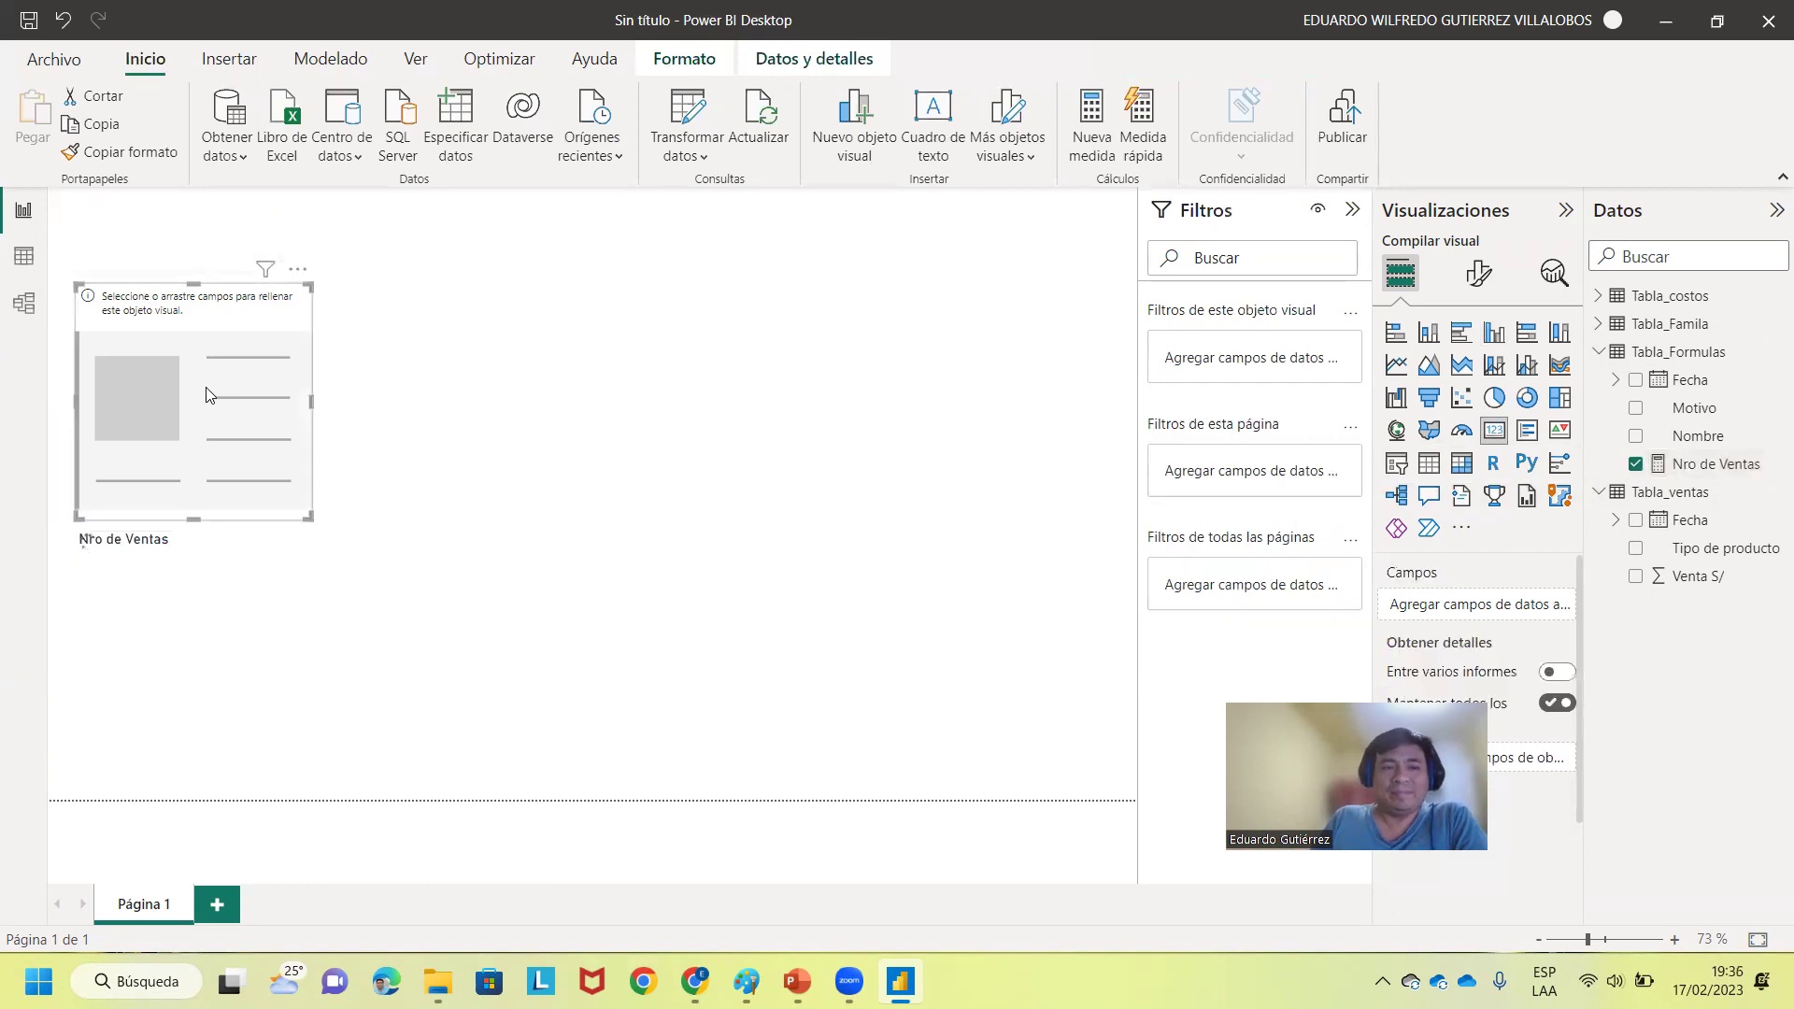
key(Delete)
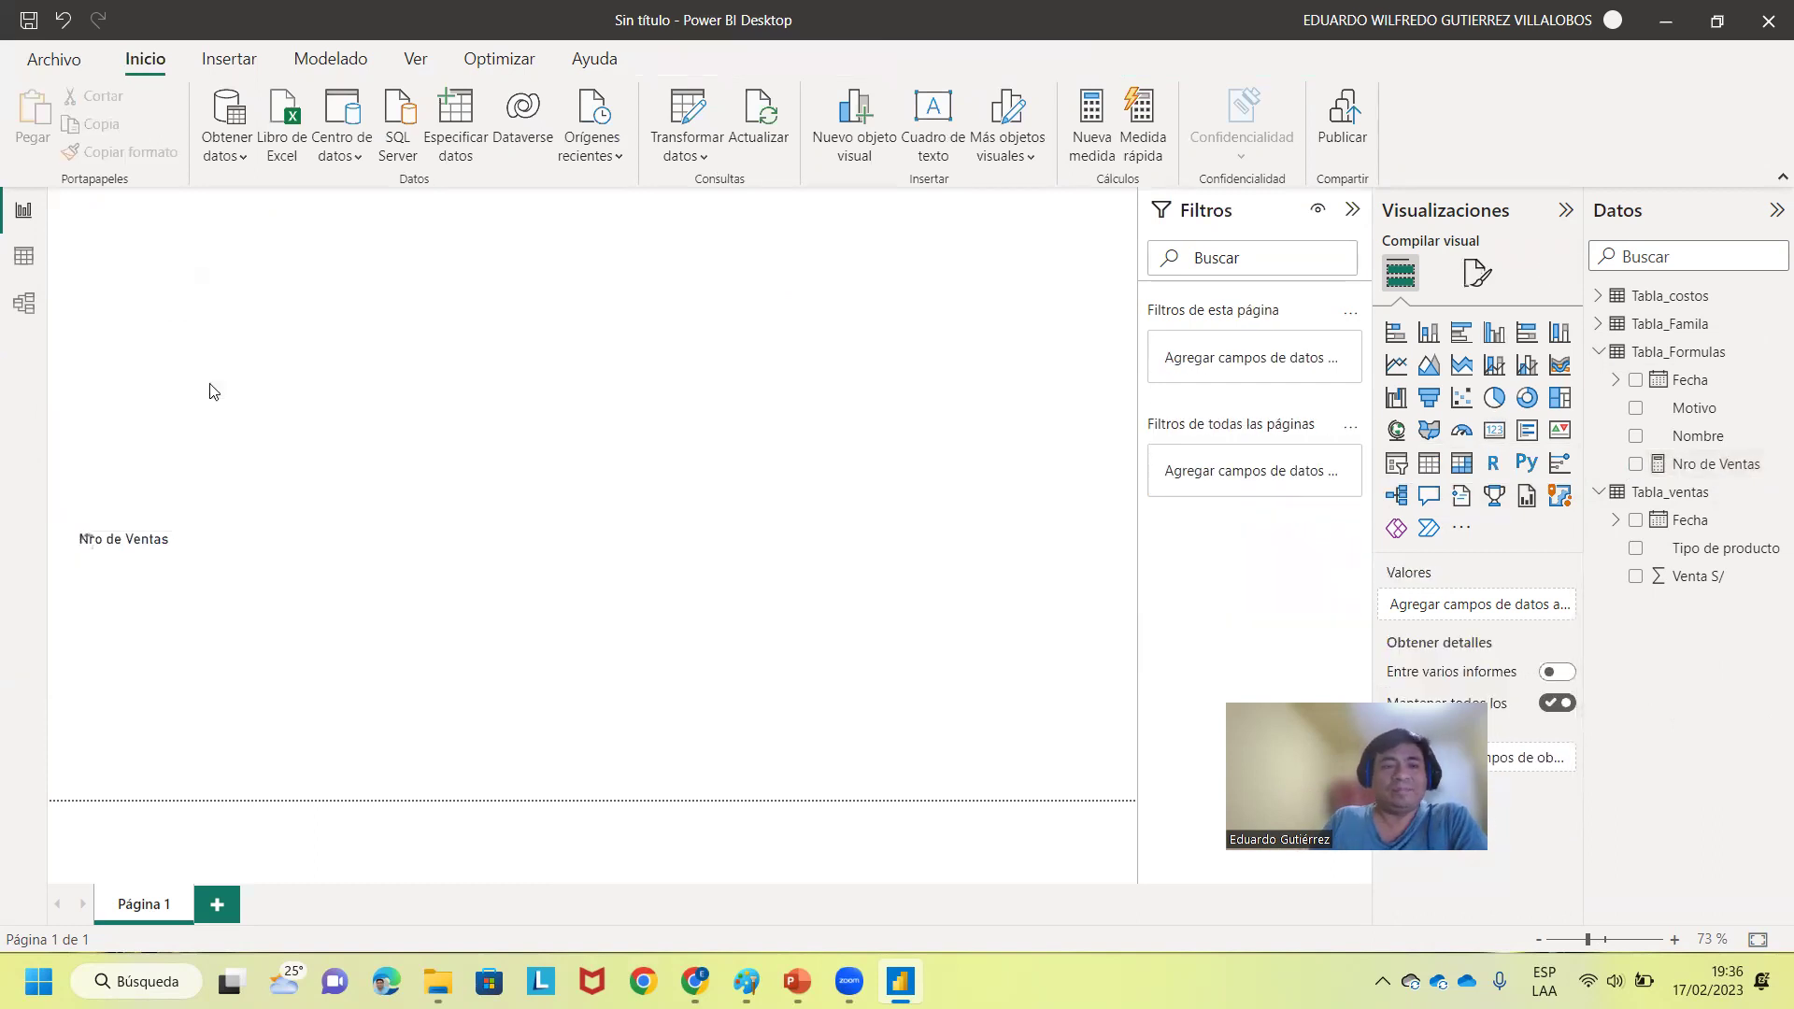
- Convert the Nro de Ventas column chart into a card and place it in the upper-right part of the report page
click(170, 555)
drag(163, 542, 585, 328)
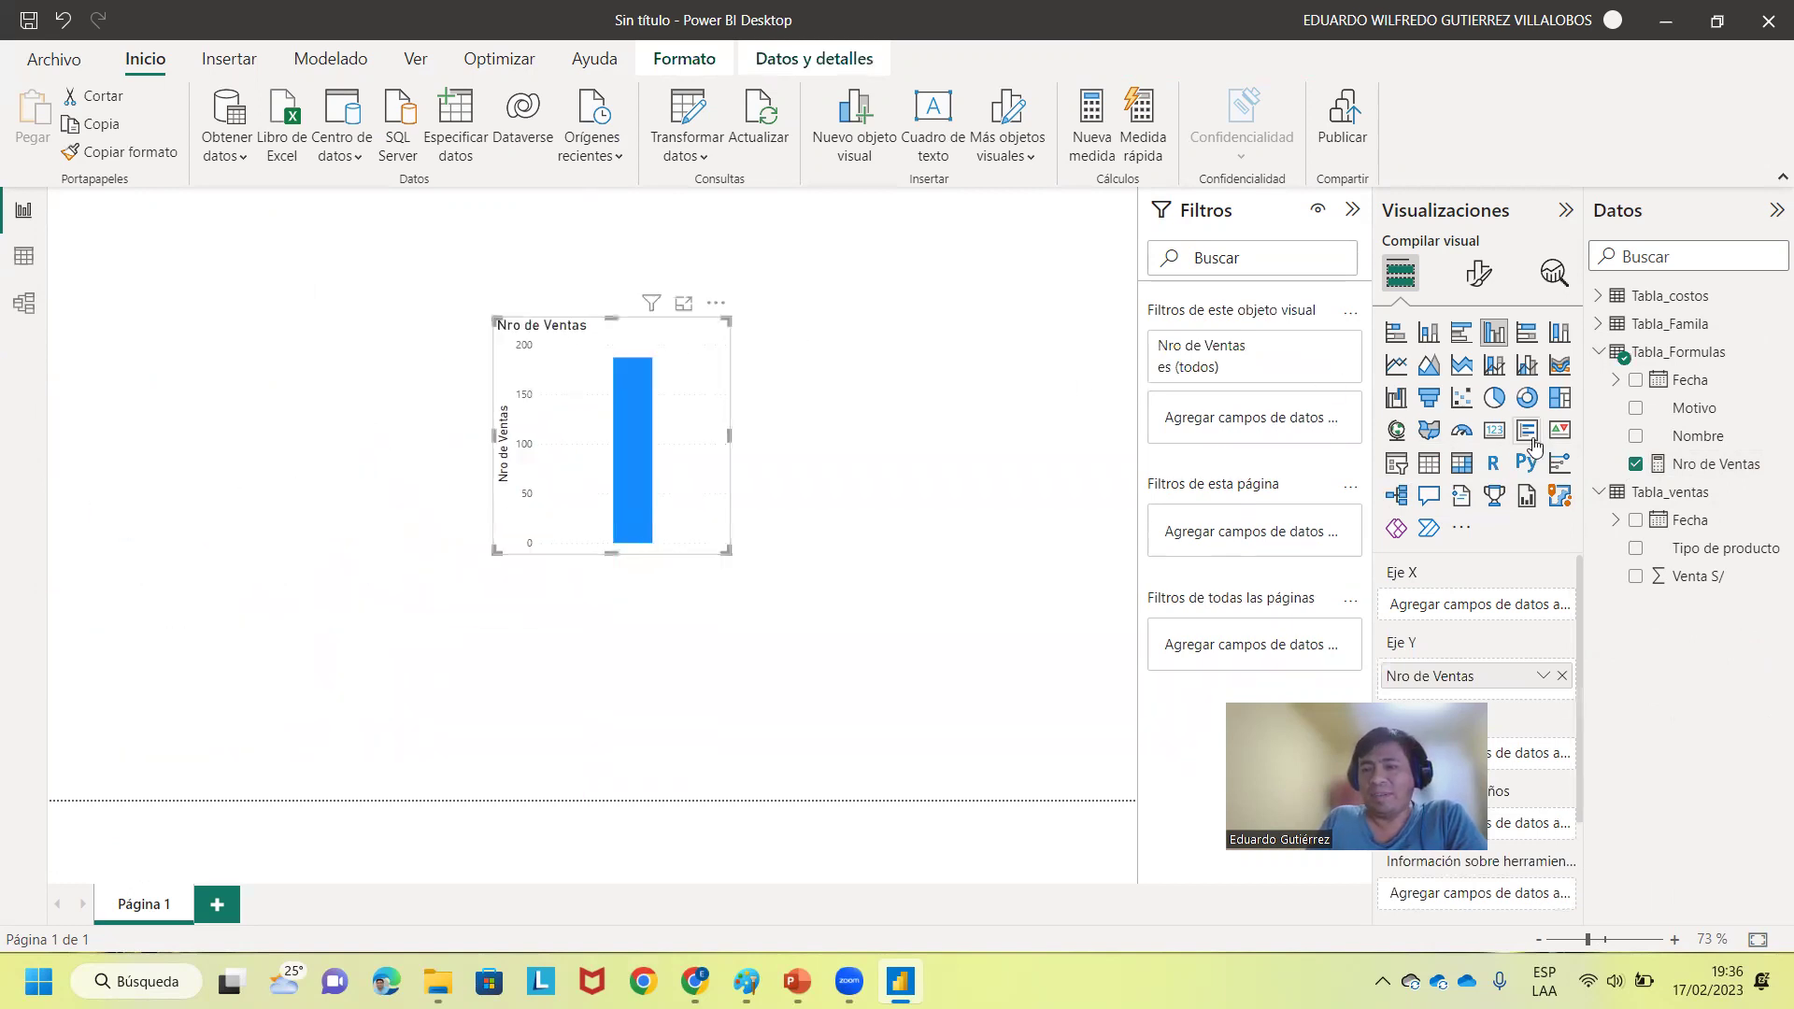
click(1494, 431)
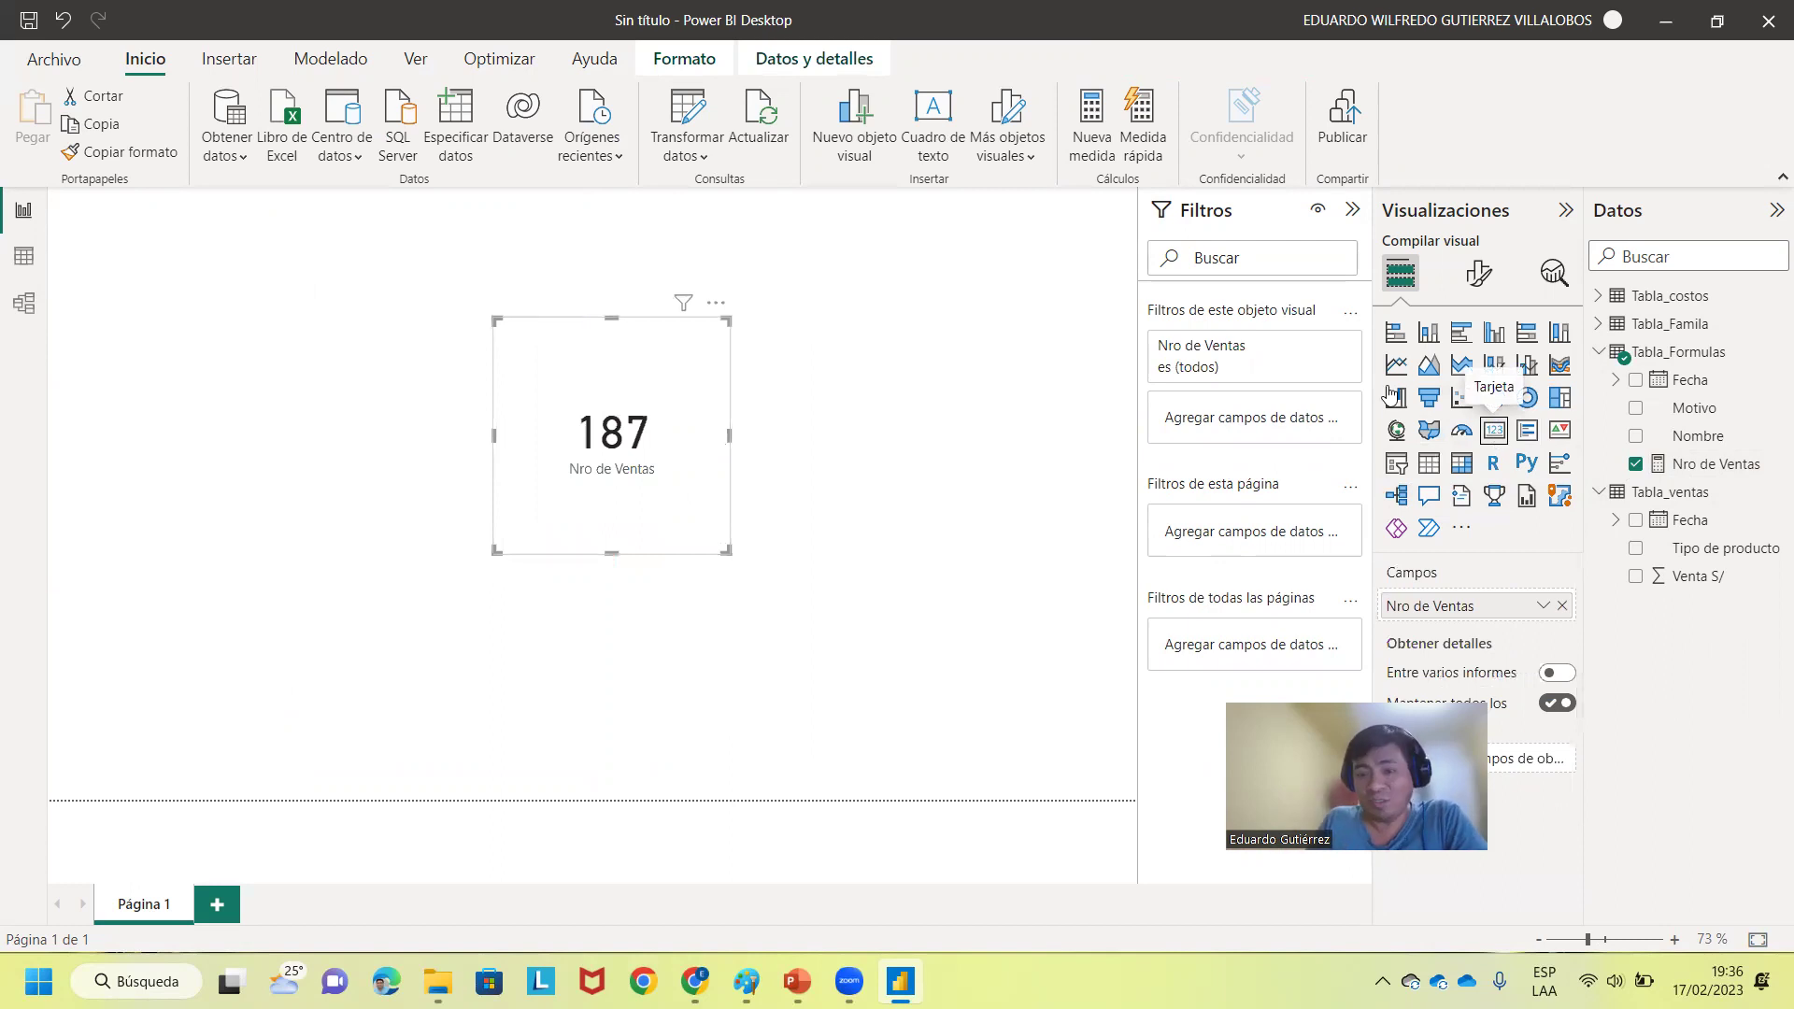
drag(580, 336, 834, 321)
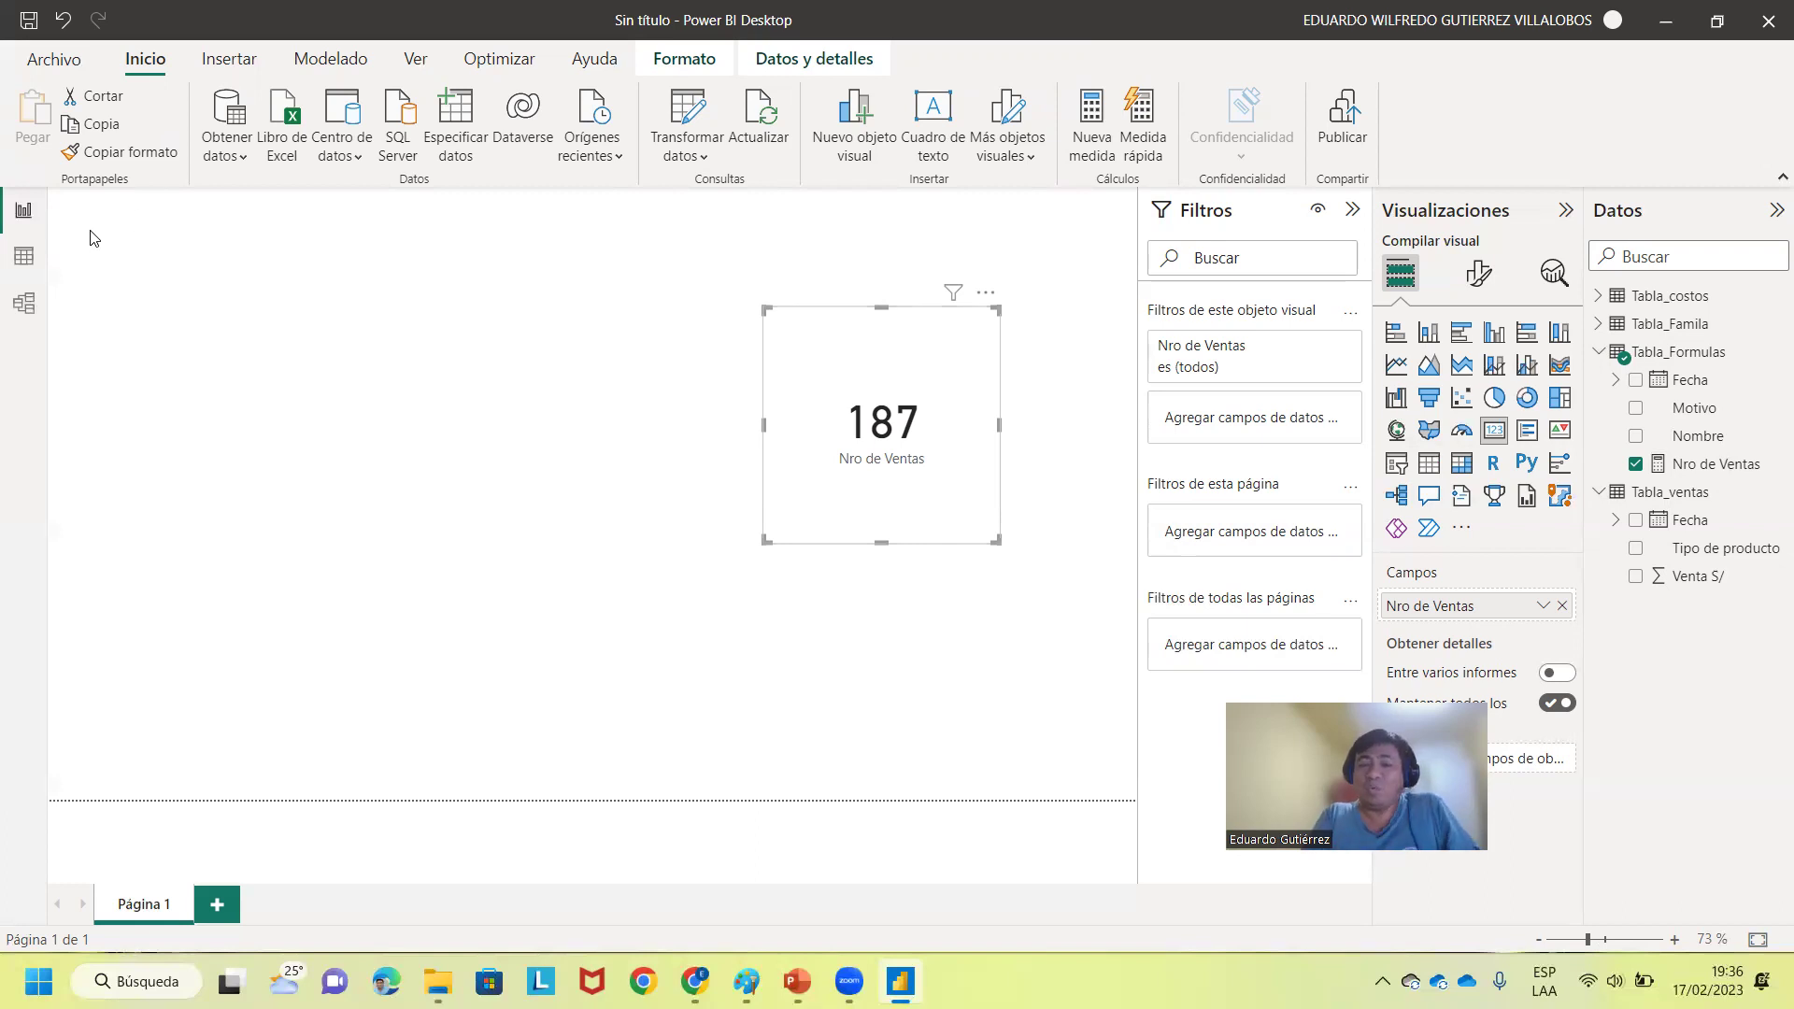
click(182, 282)
- Review the rows of Tabla_ventas in the data view down to the last record
click(23, 257)
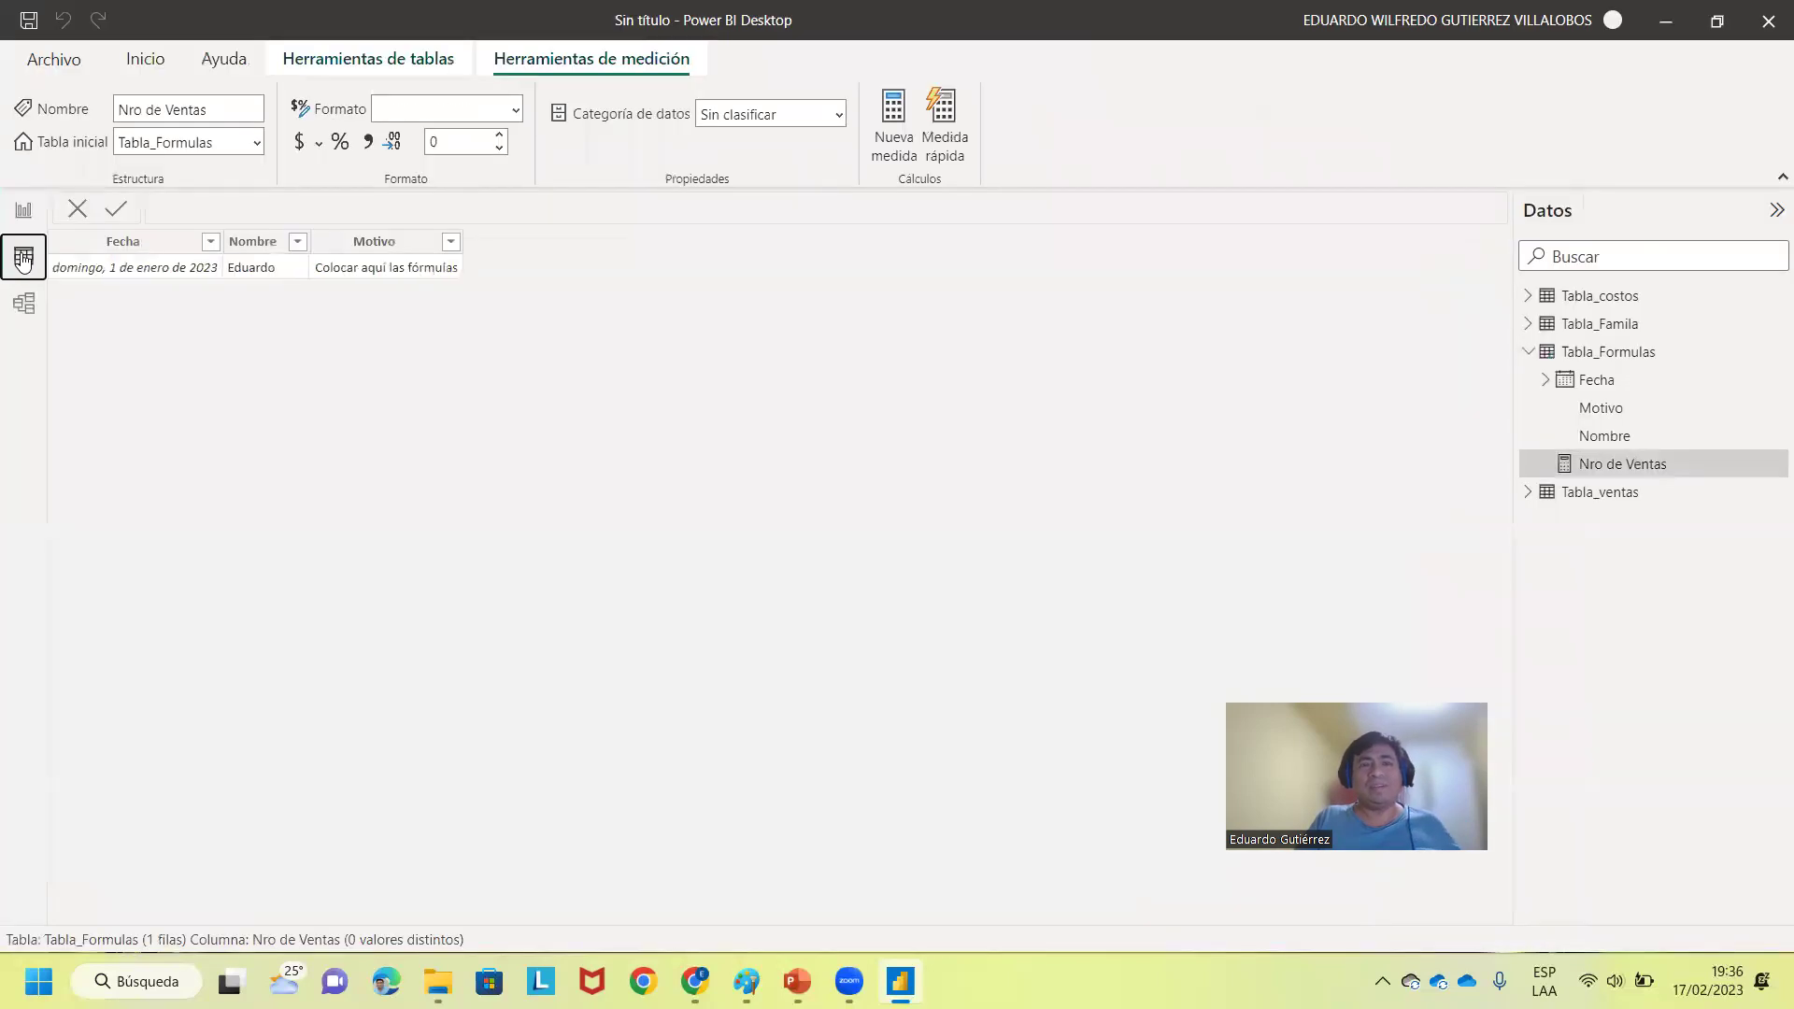
click(145, 59)
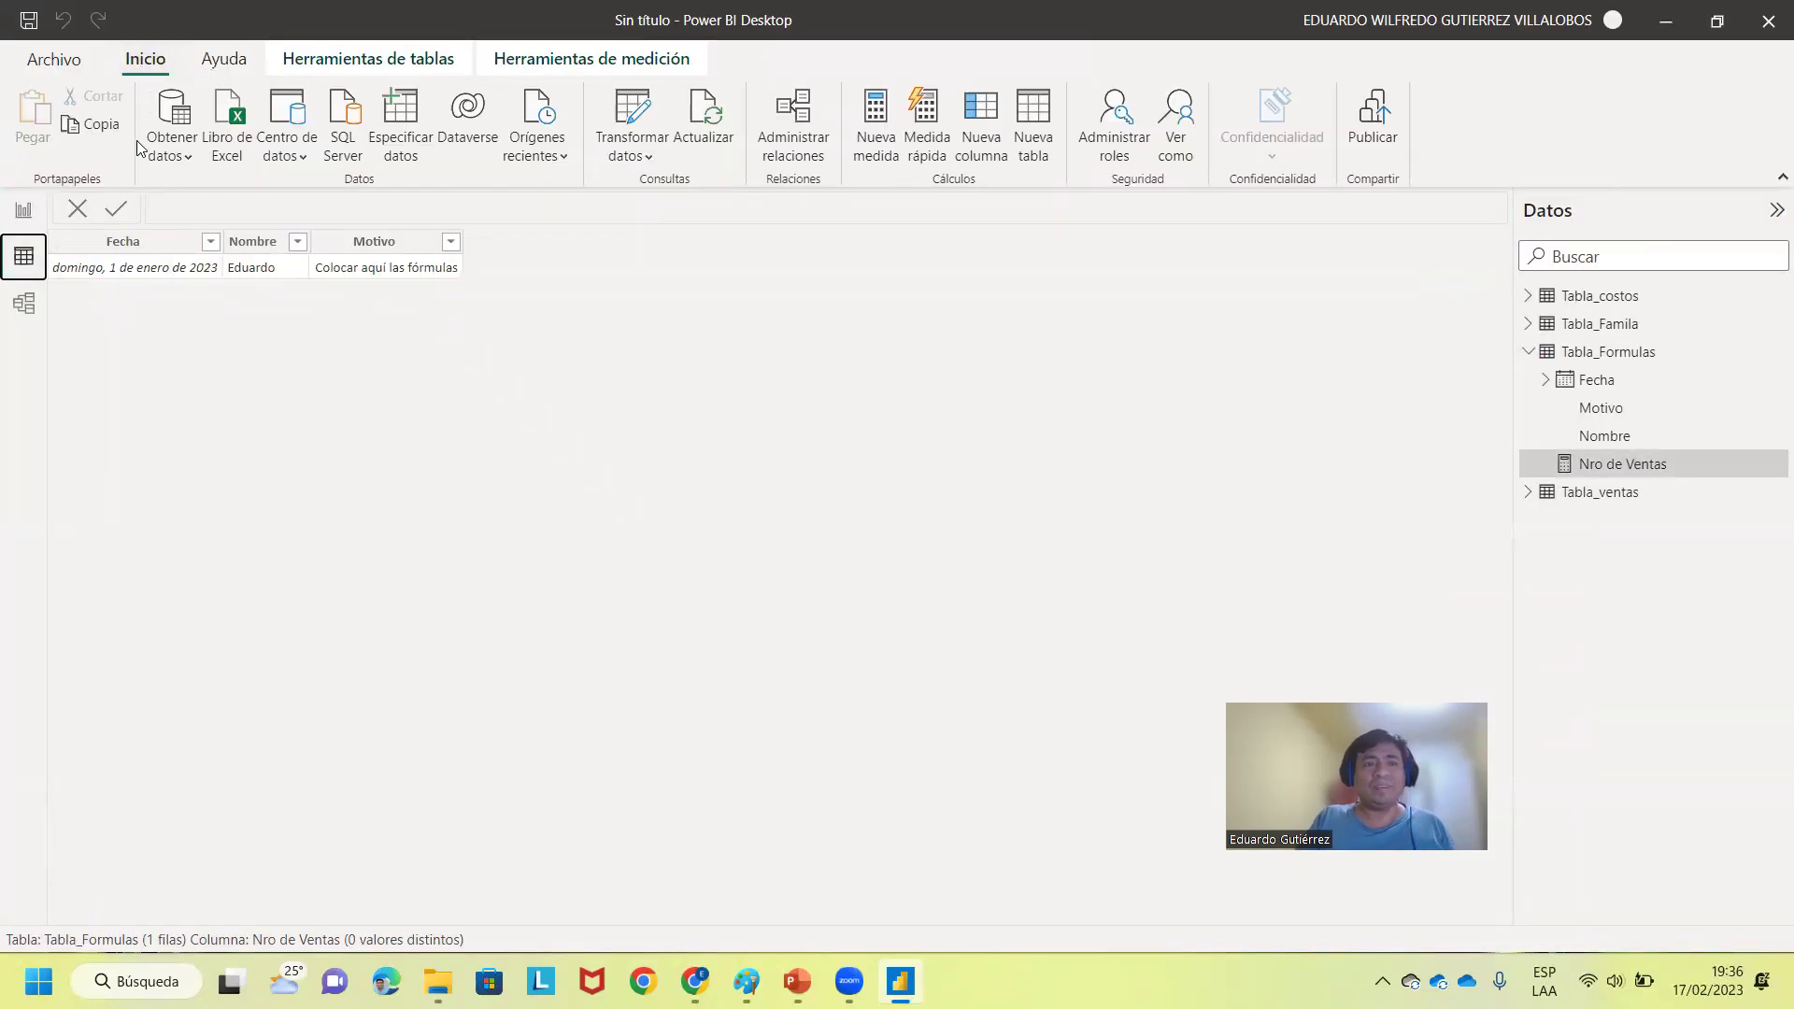
click(1567, 495)
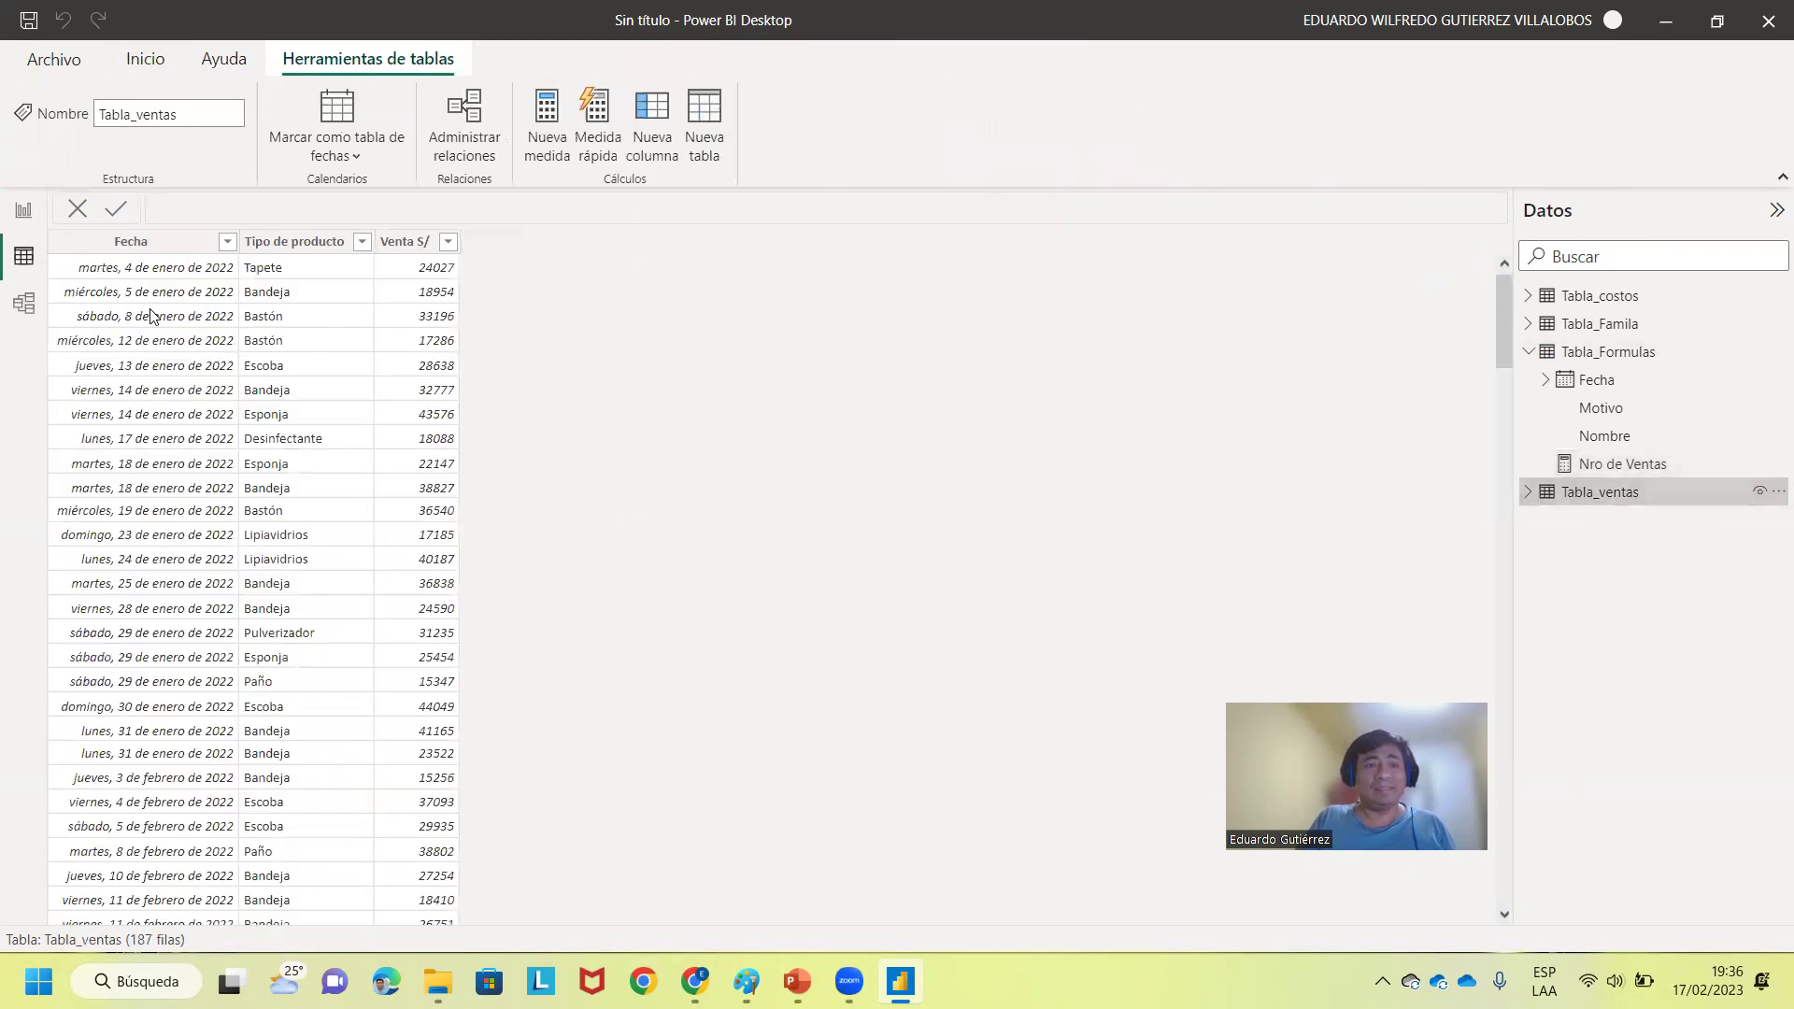
drag(1497, 313, 1506, 911)
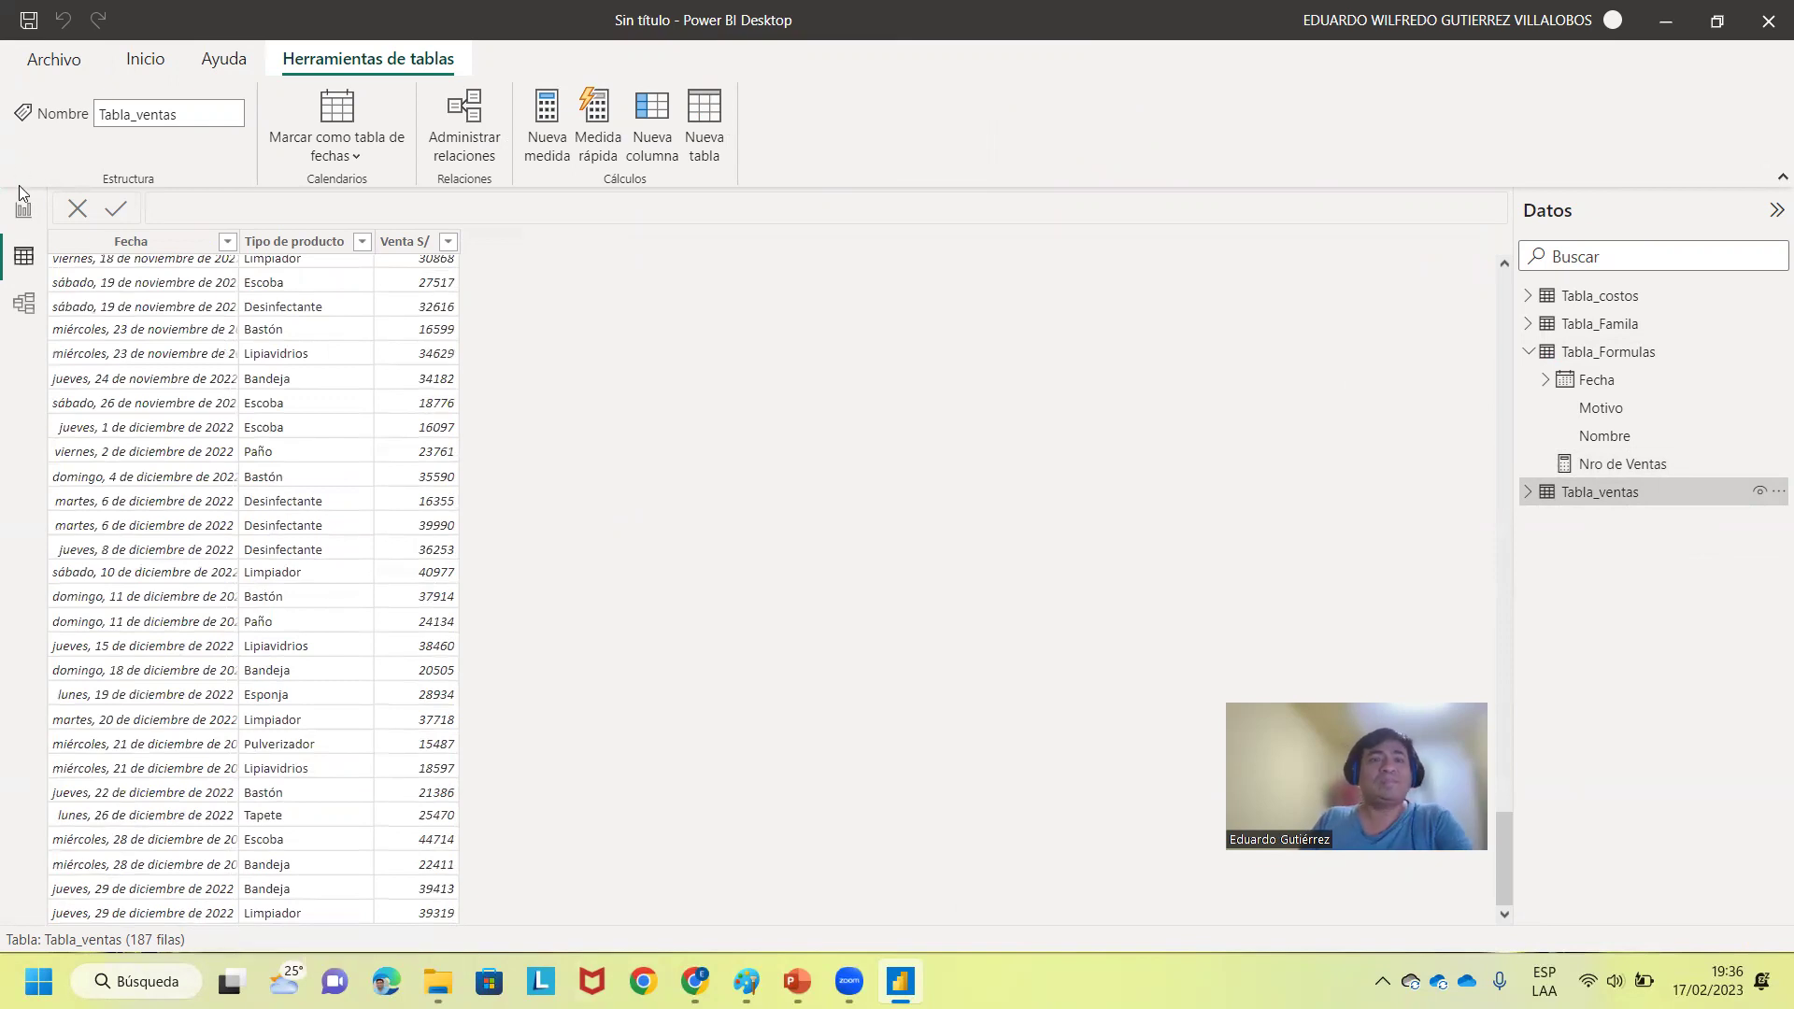
- Open the Power Query editor to transform the loaded data
click(143, 58)
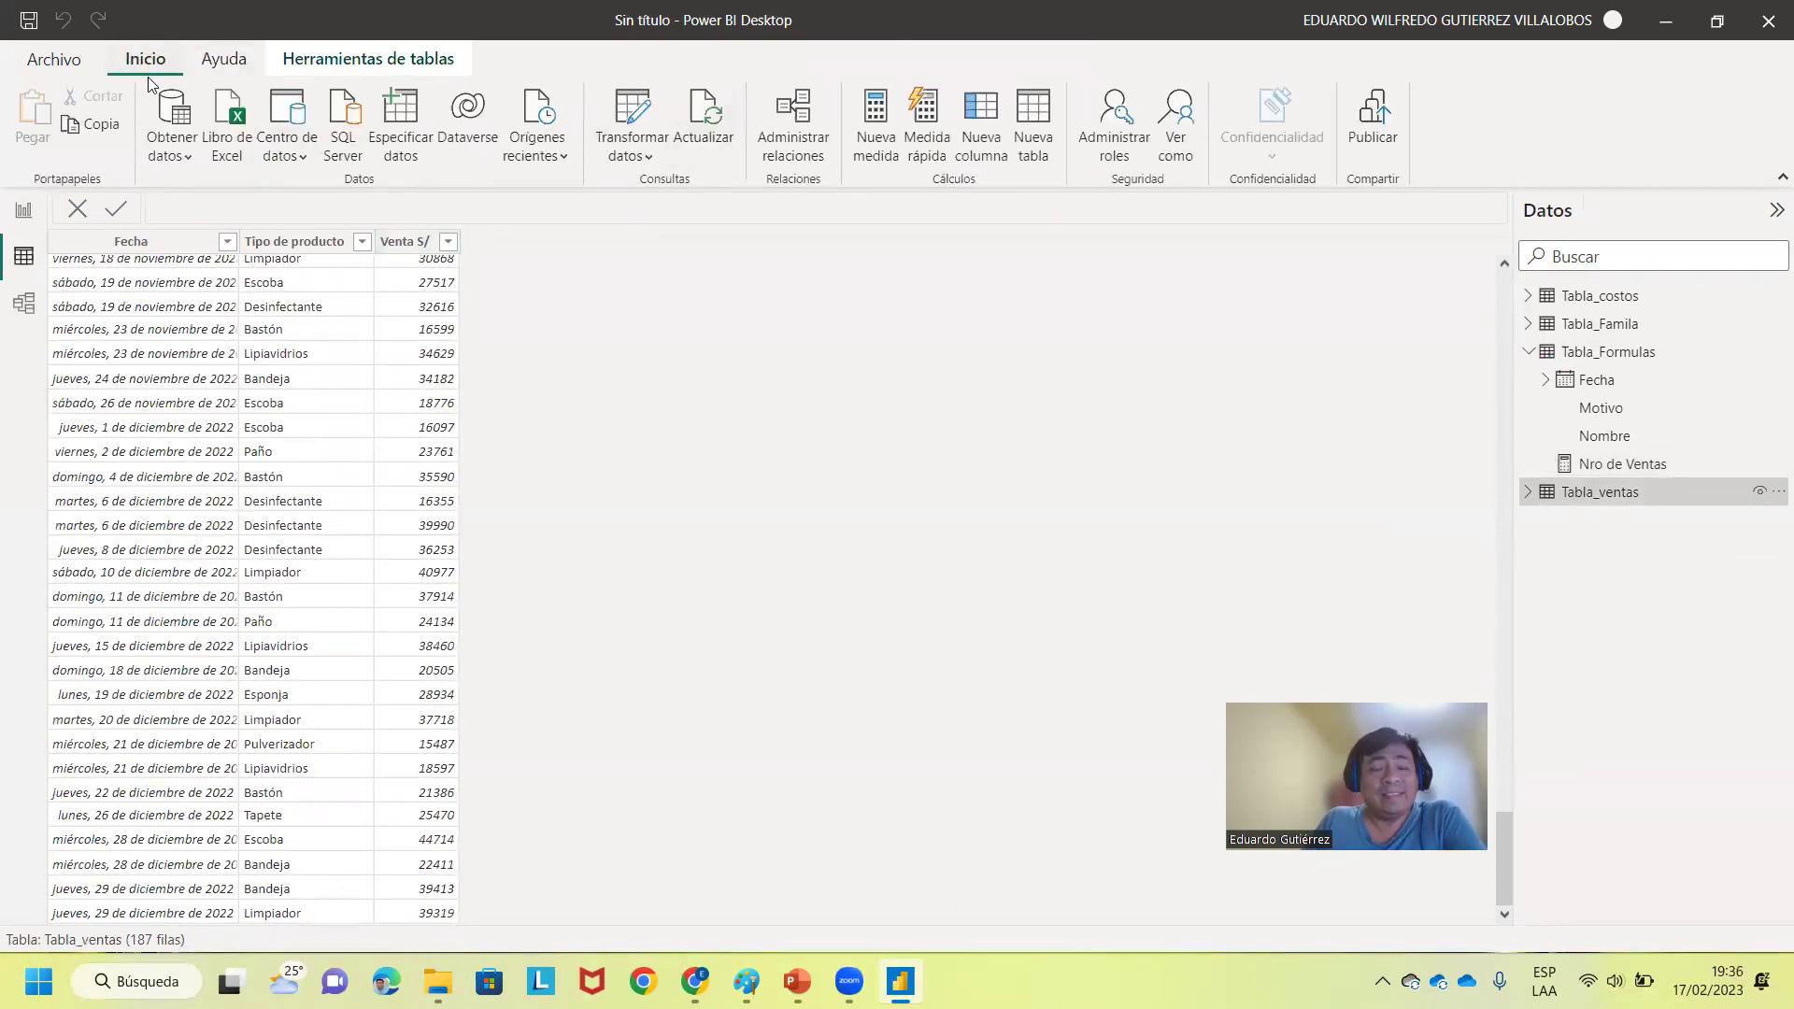
click(648, 157)
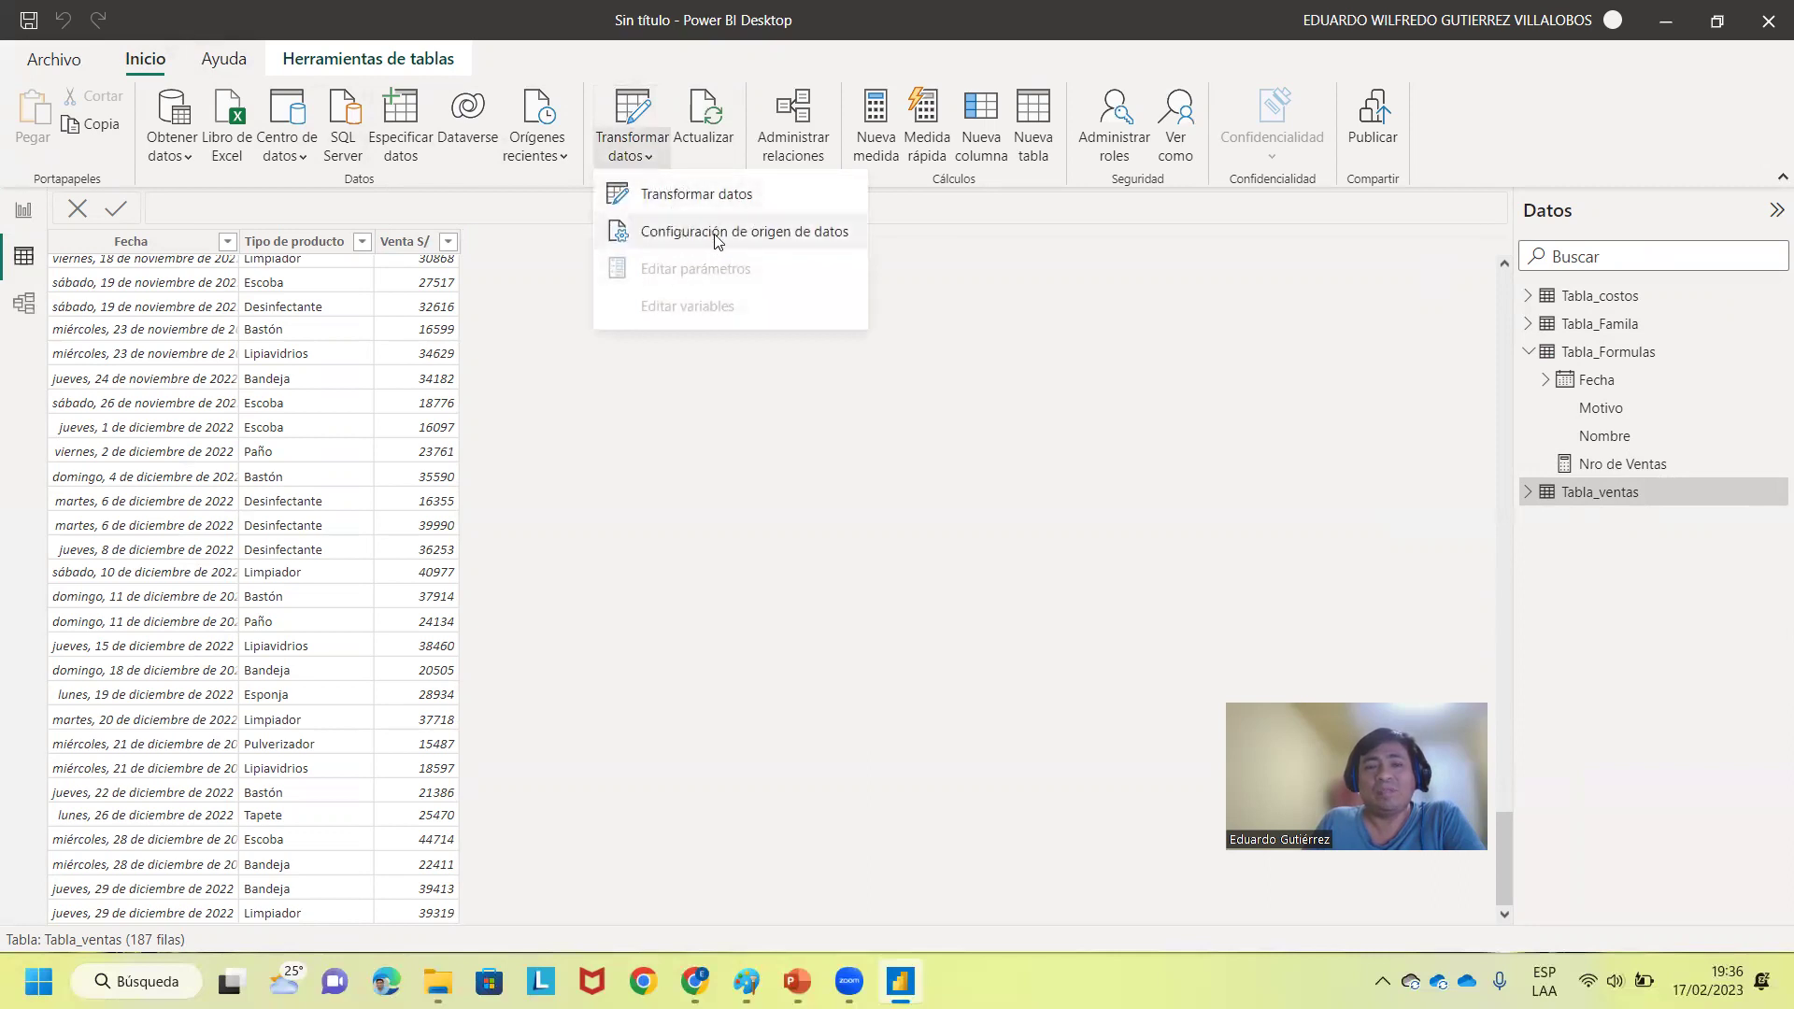
click(689, 194)
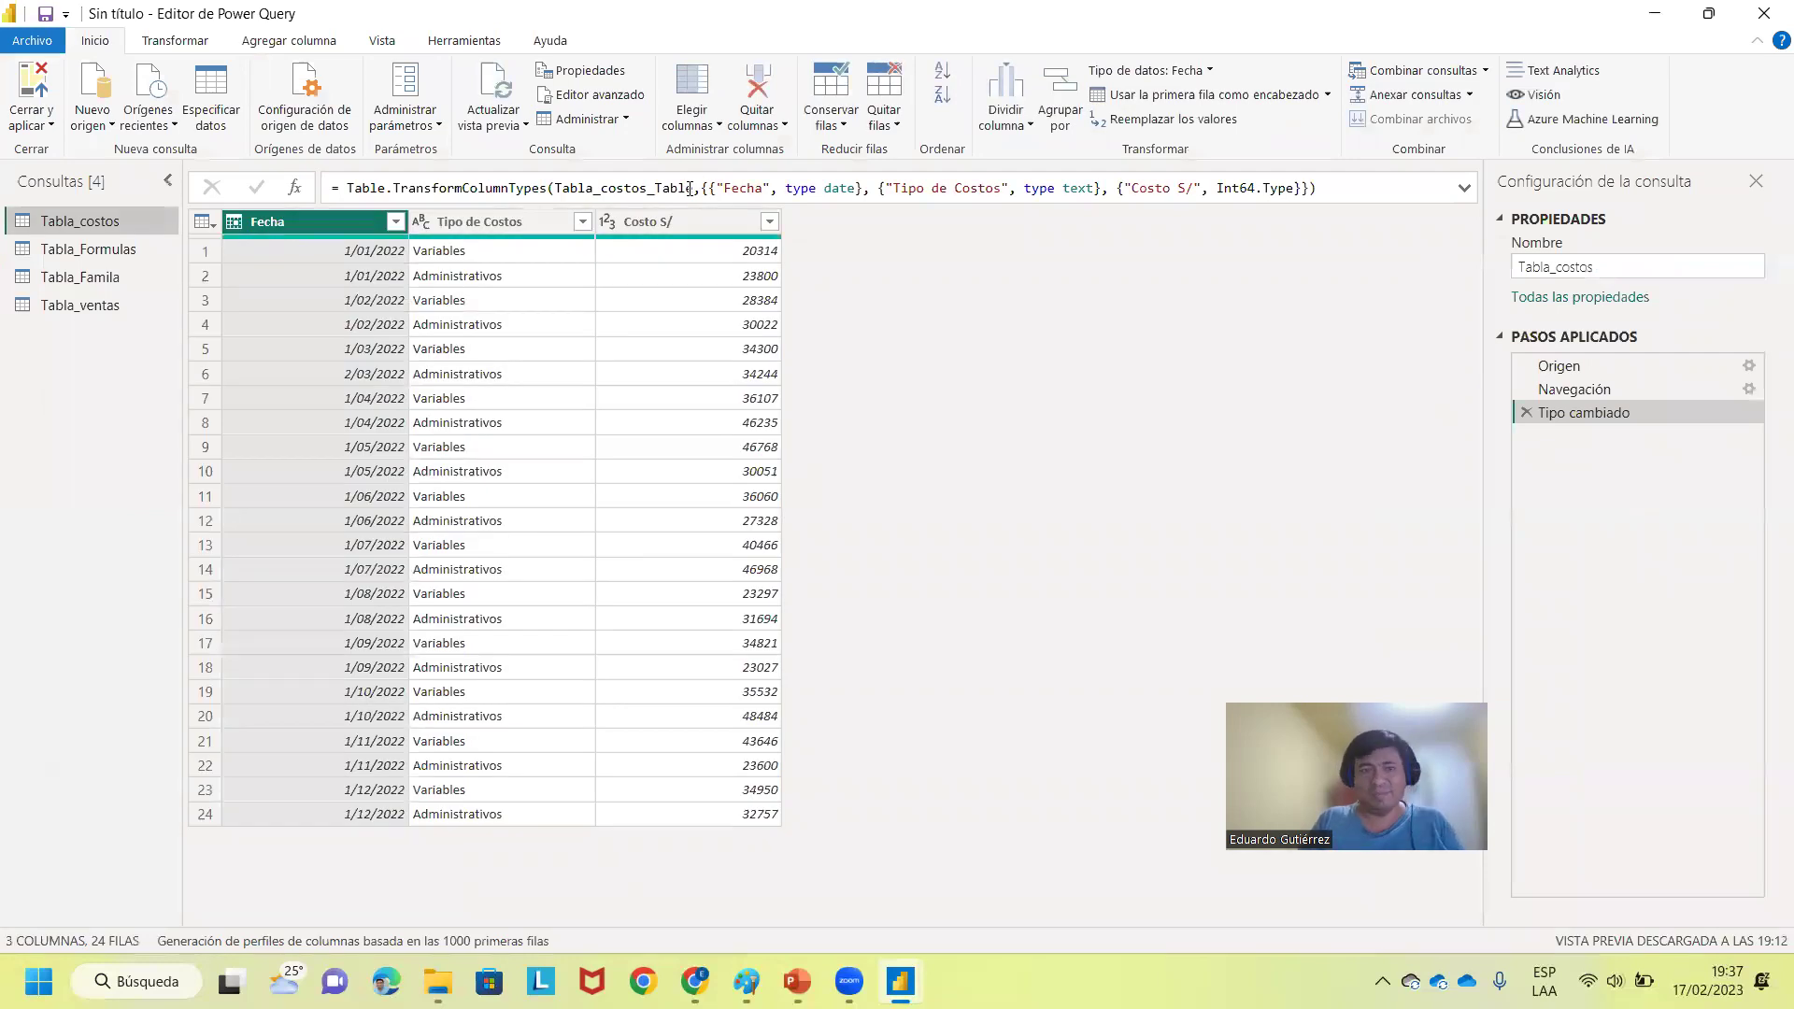
double_click(825, 15)
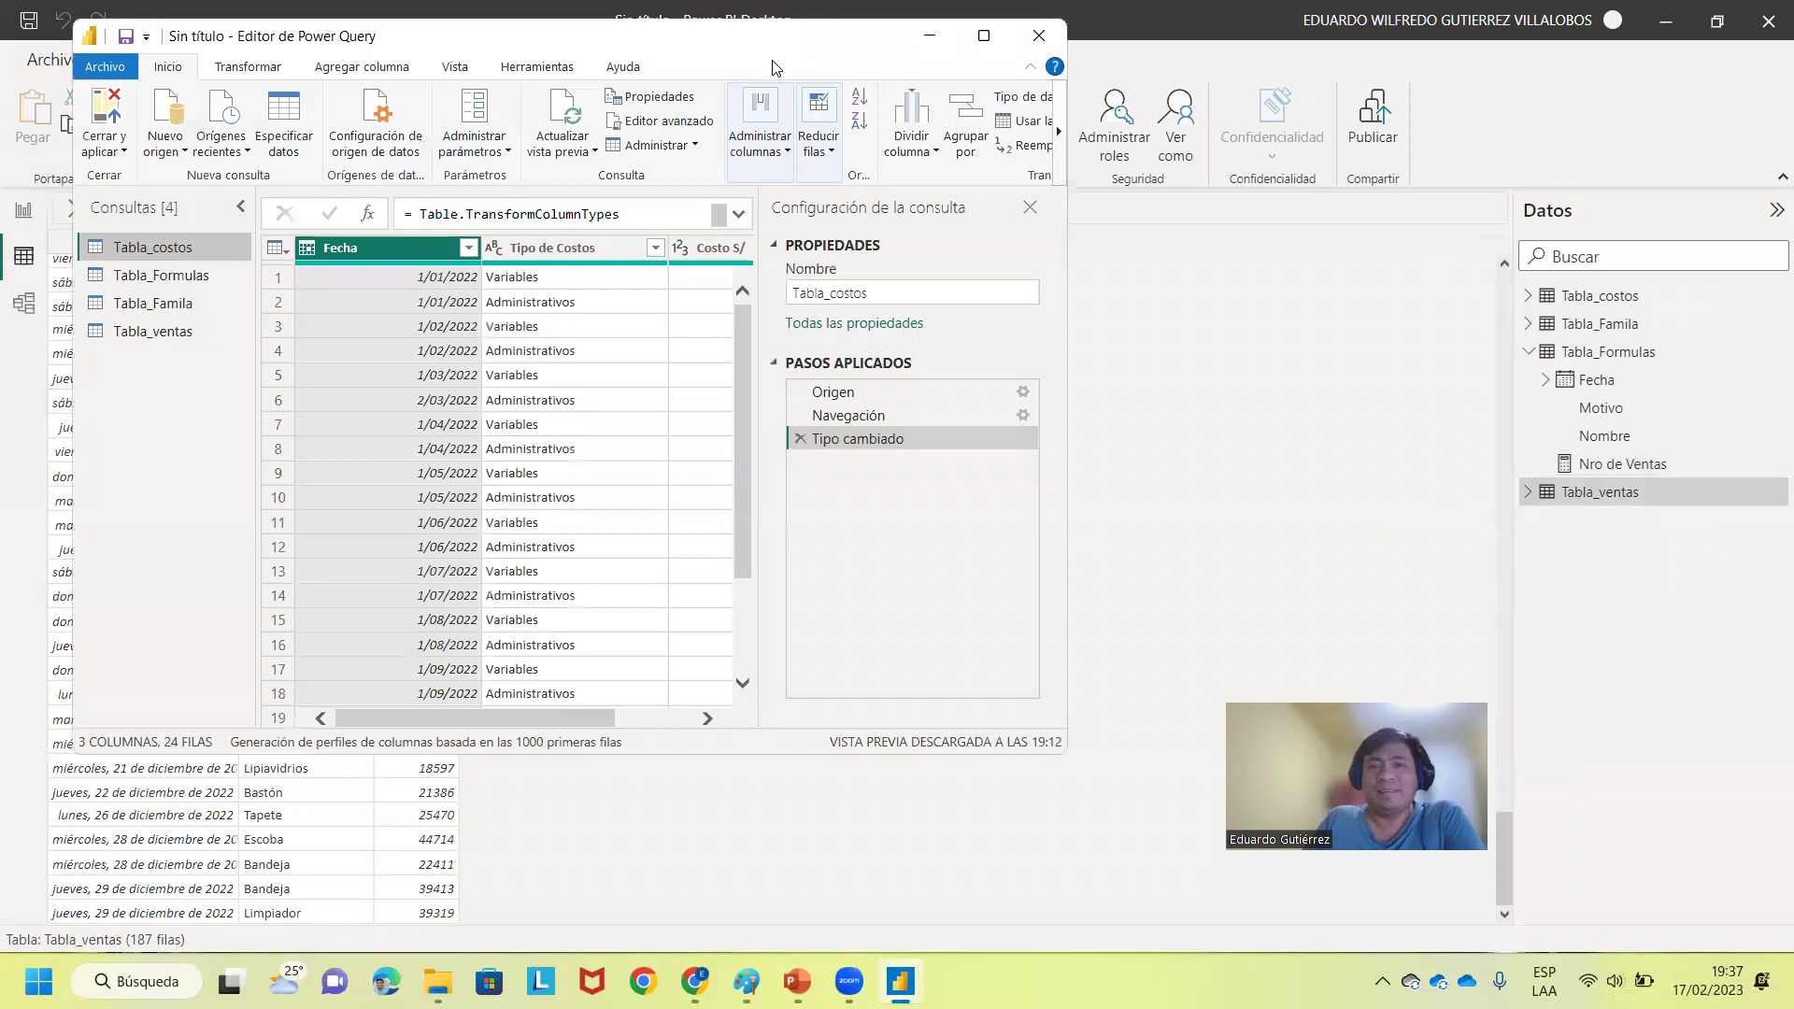
drag(602, 38, 1084, 184)
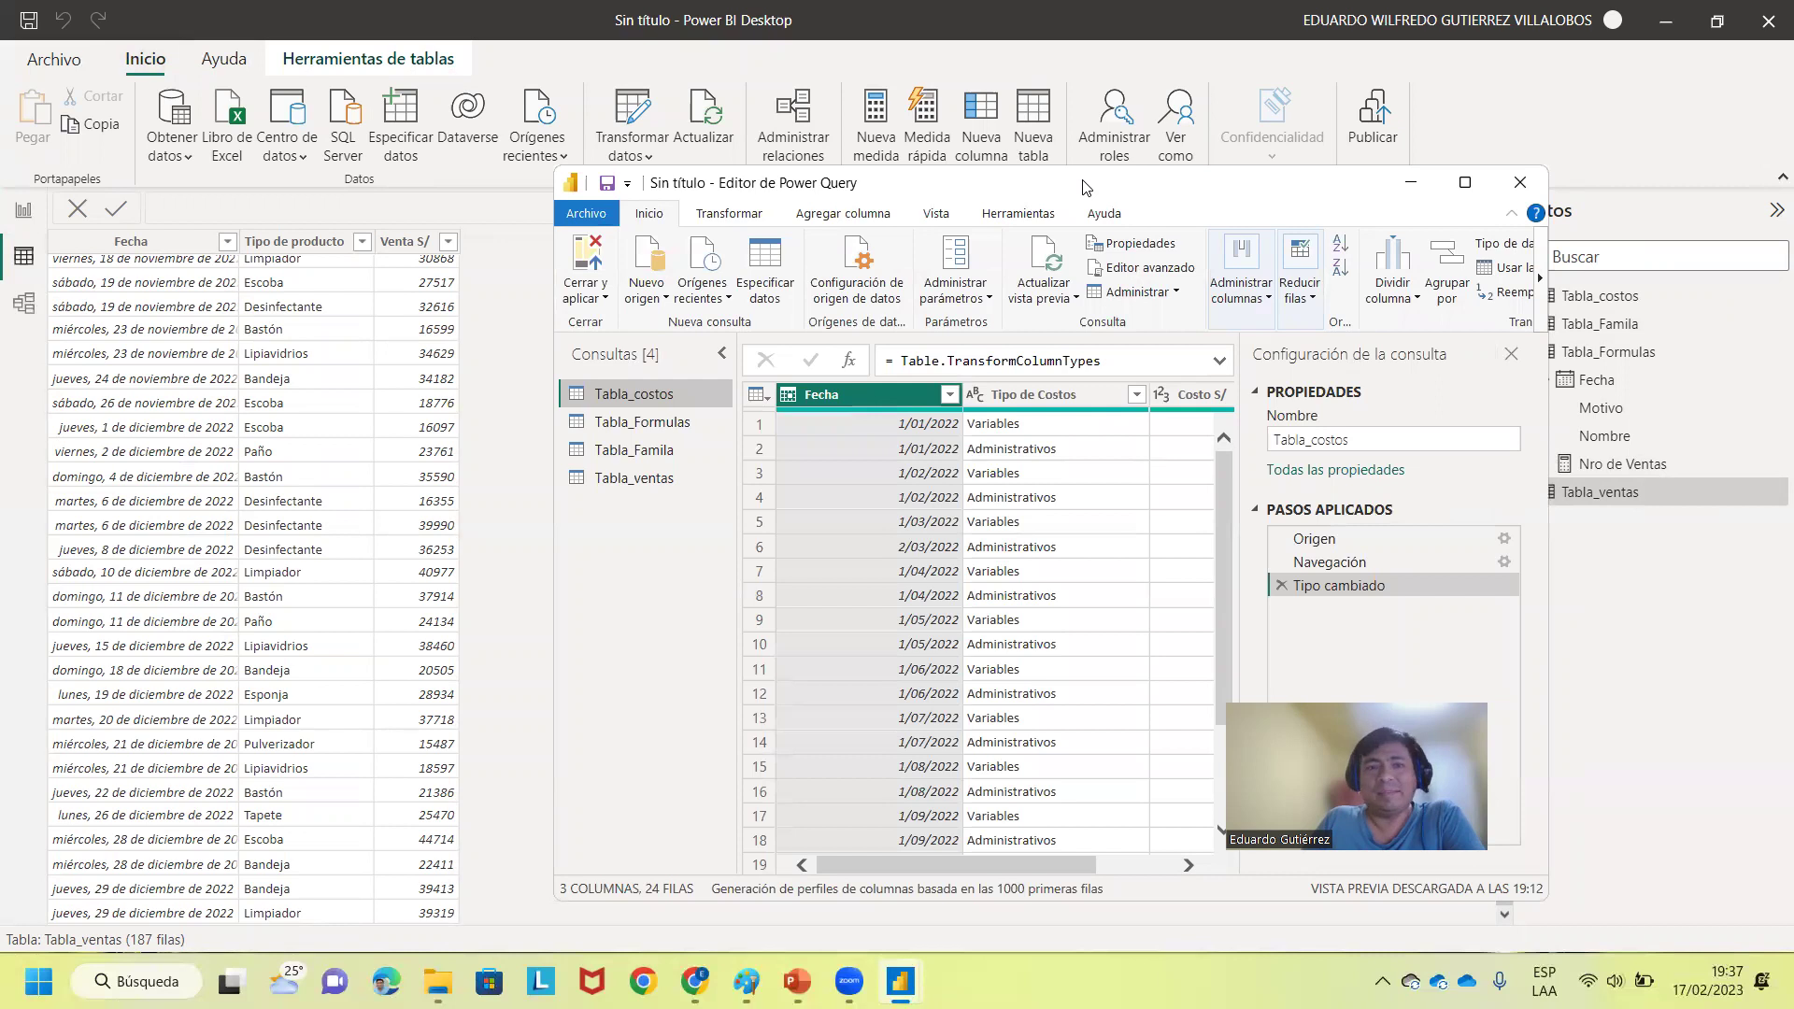
drag(1084, 184, 1132, 157)
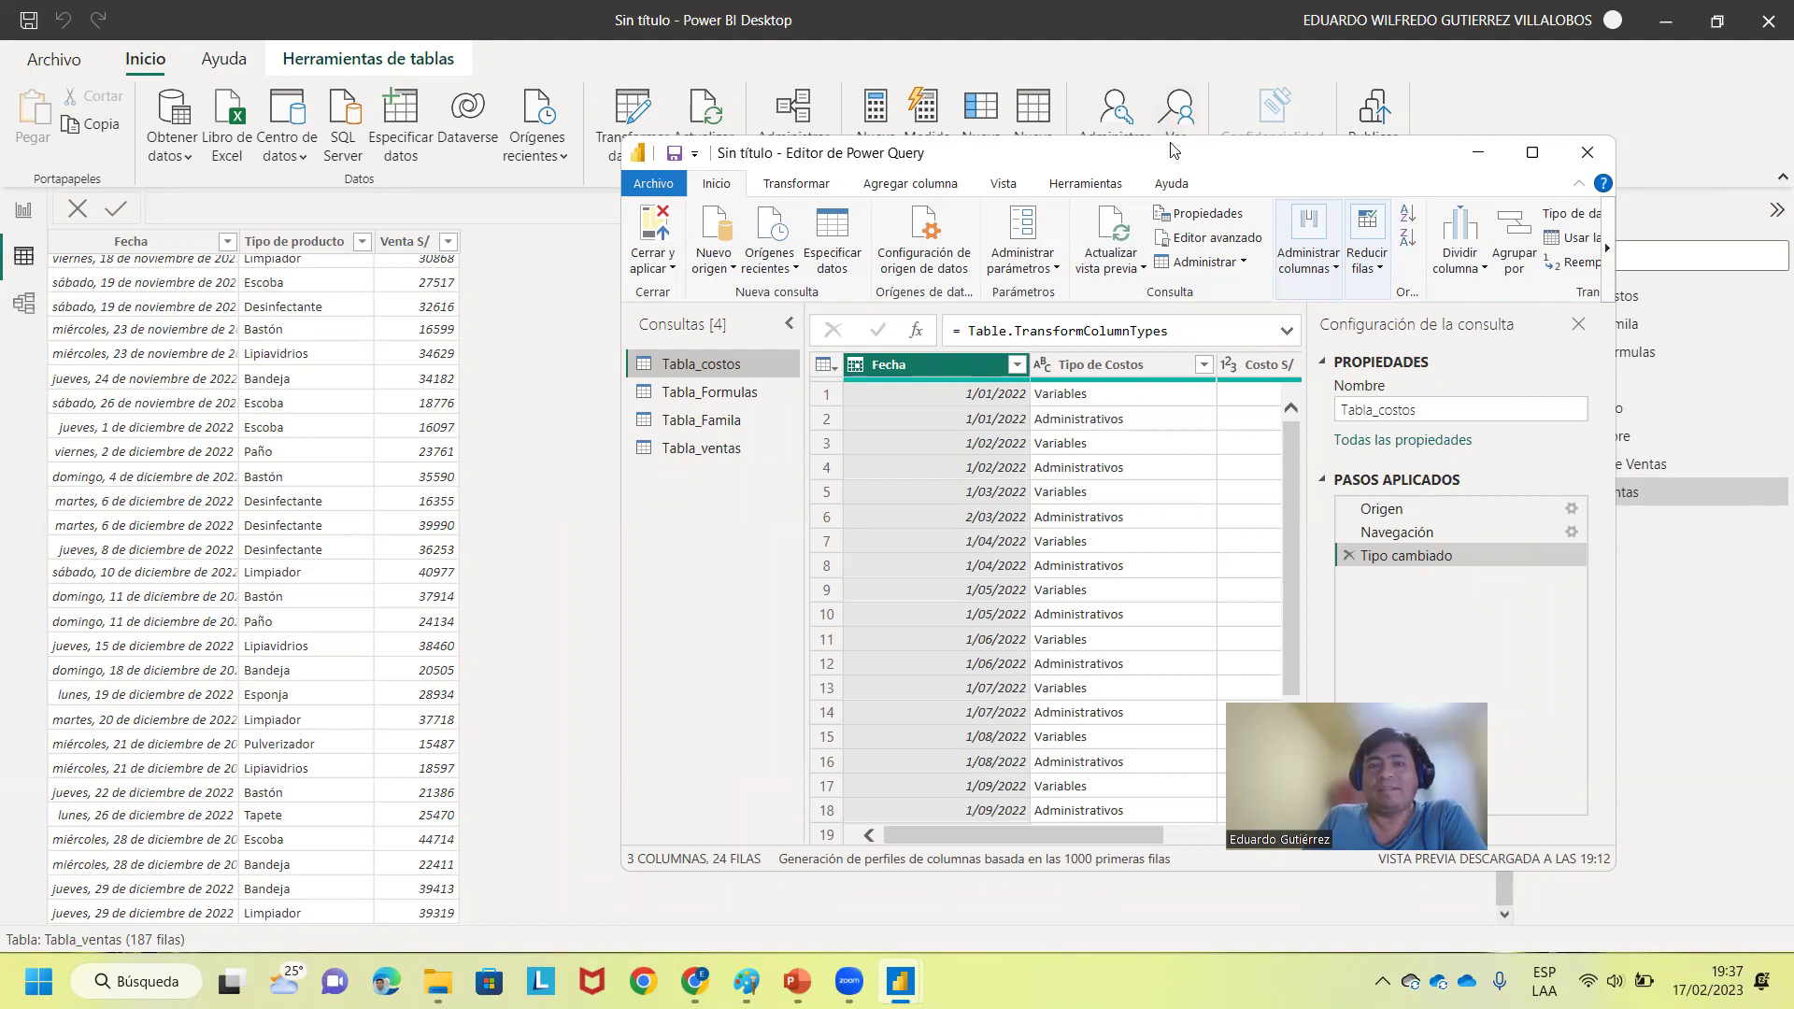
drag(1169, 152, 1128, 131)
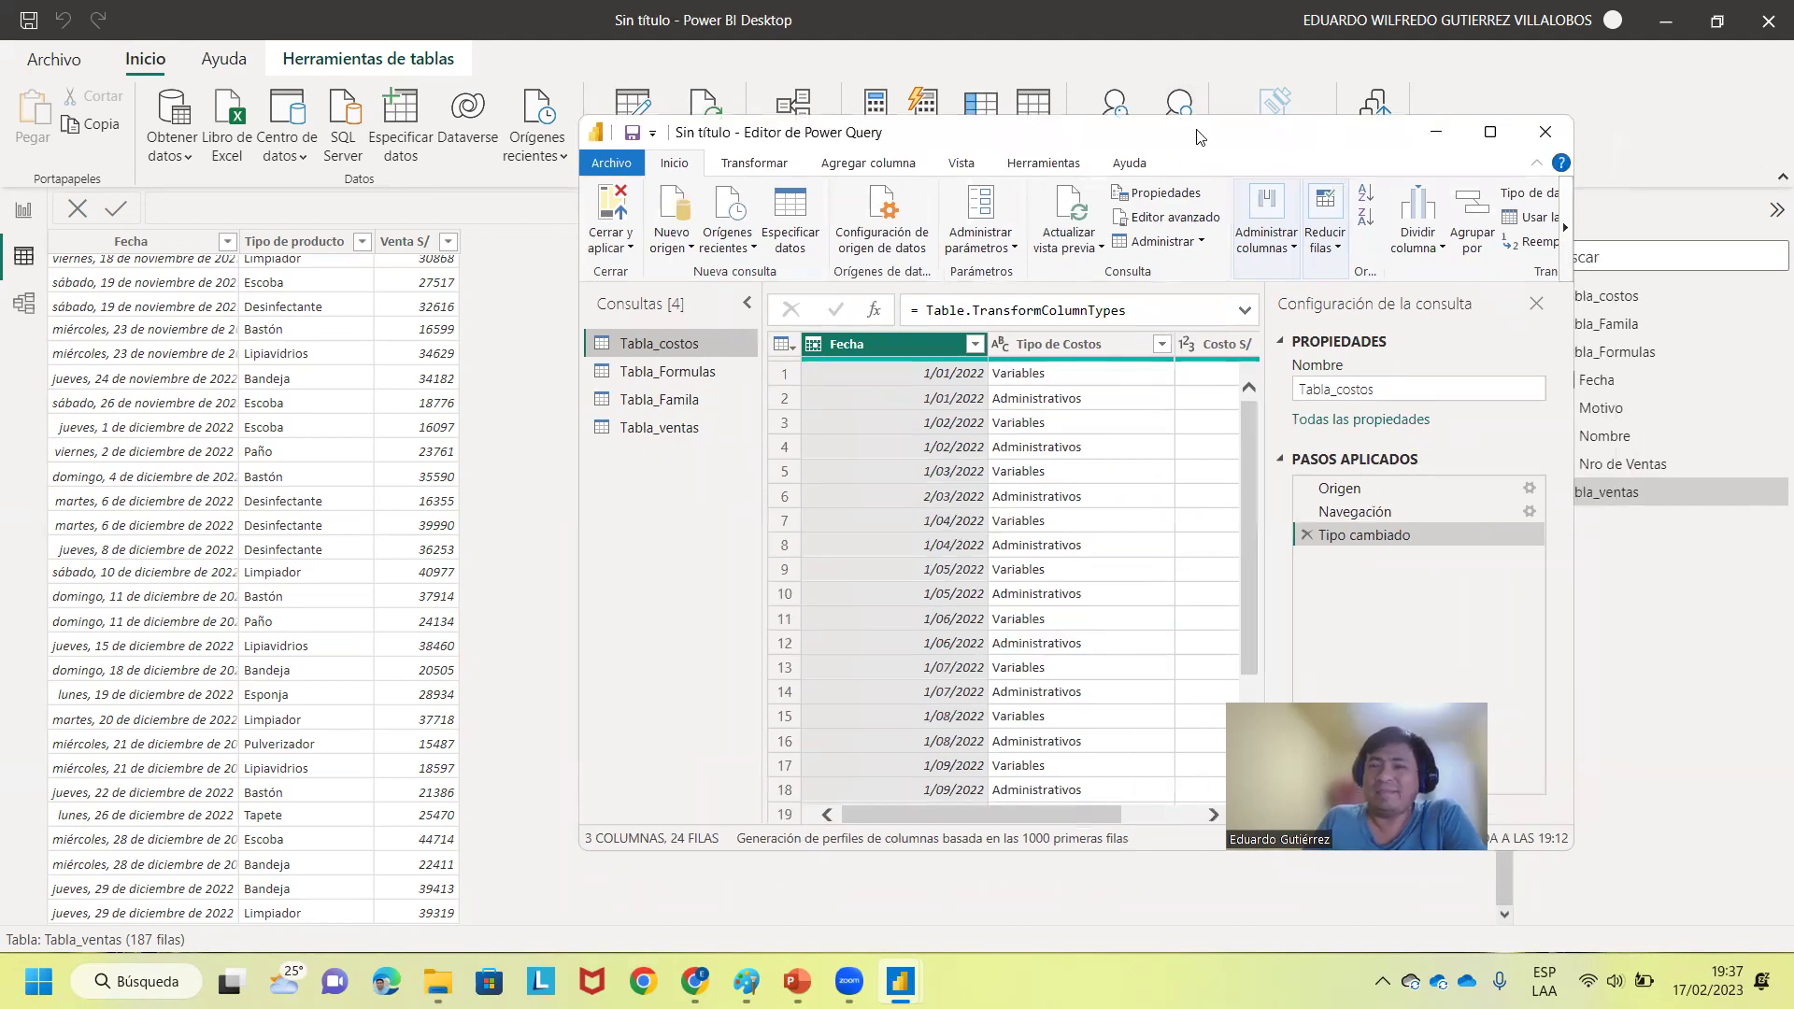
drag(1206, 140, 983, 117)
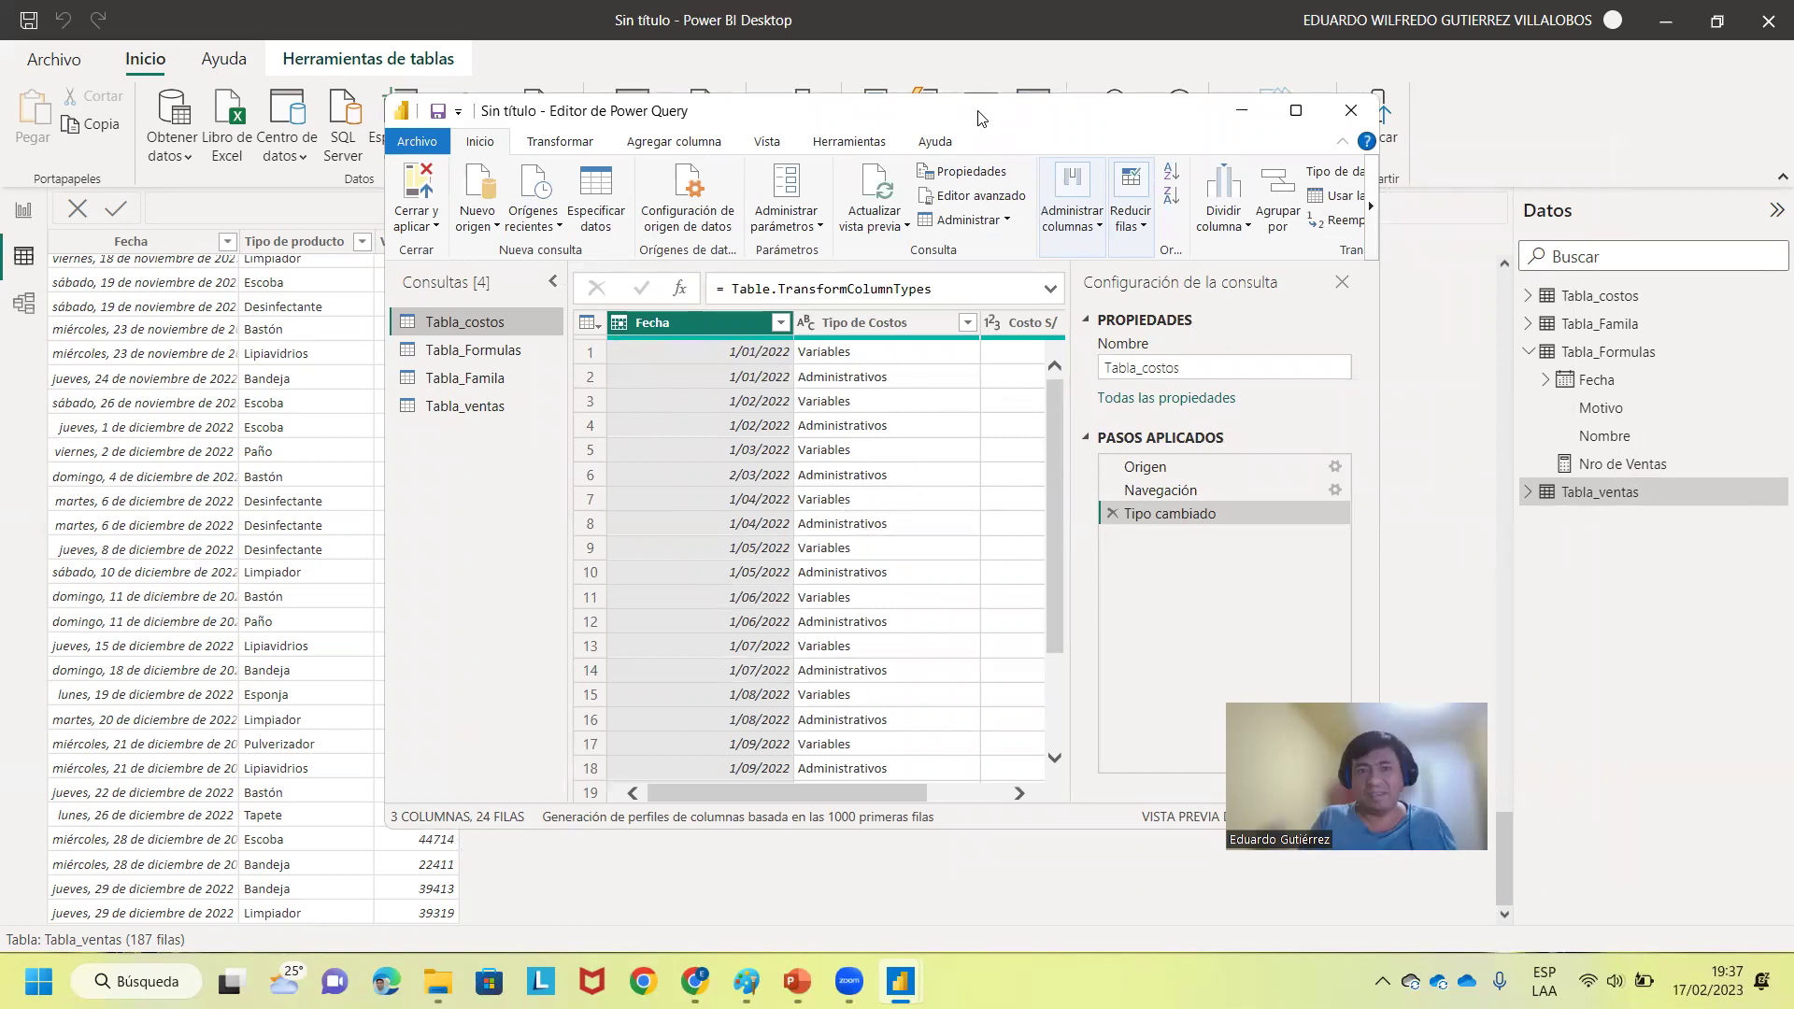
double_click(979, 117)
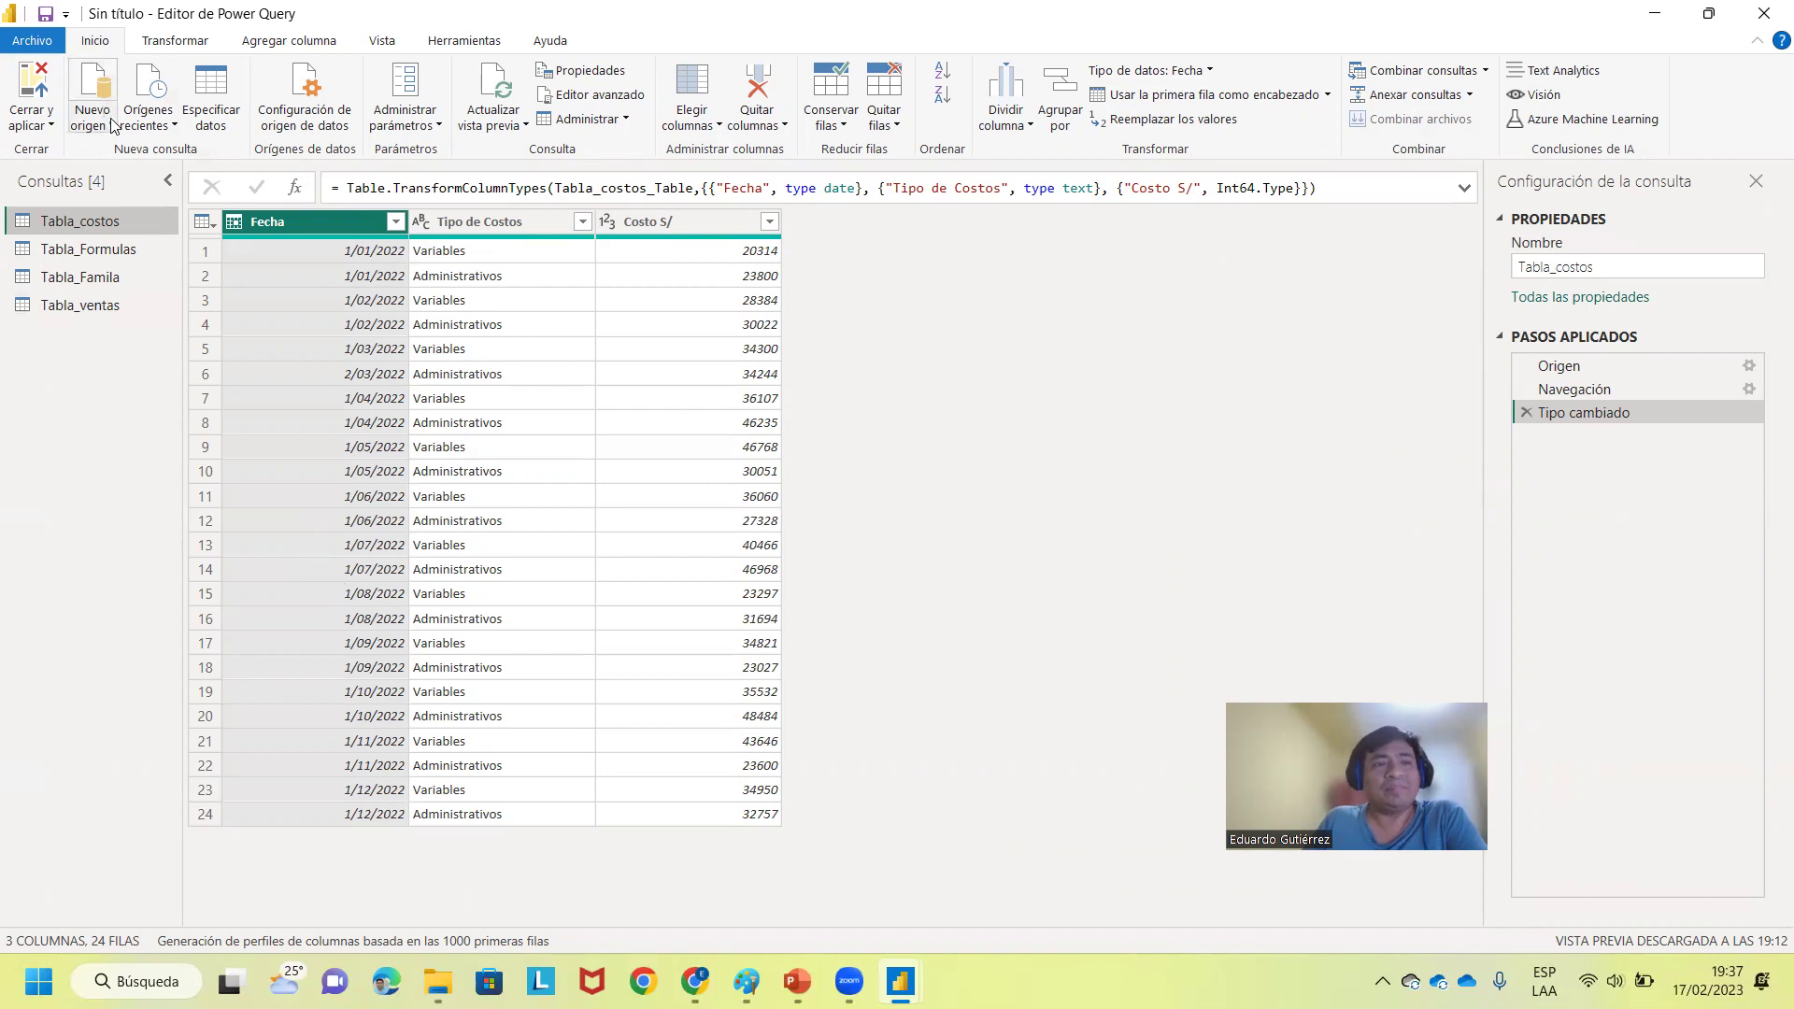
- Connect to a new Excel workbook source using the file Power BI 03 Primera formula DAX 2
click(89, 87)
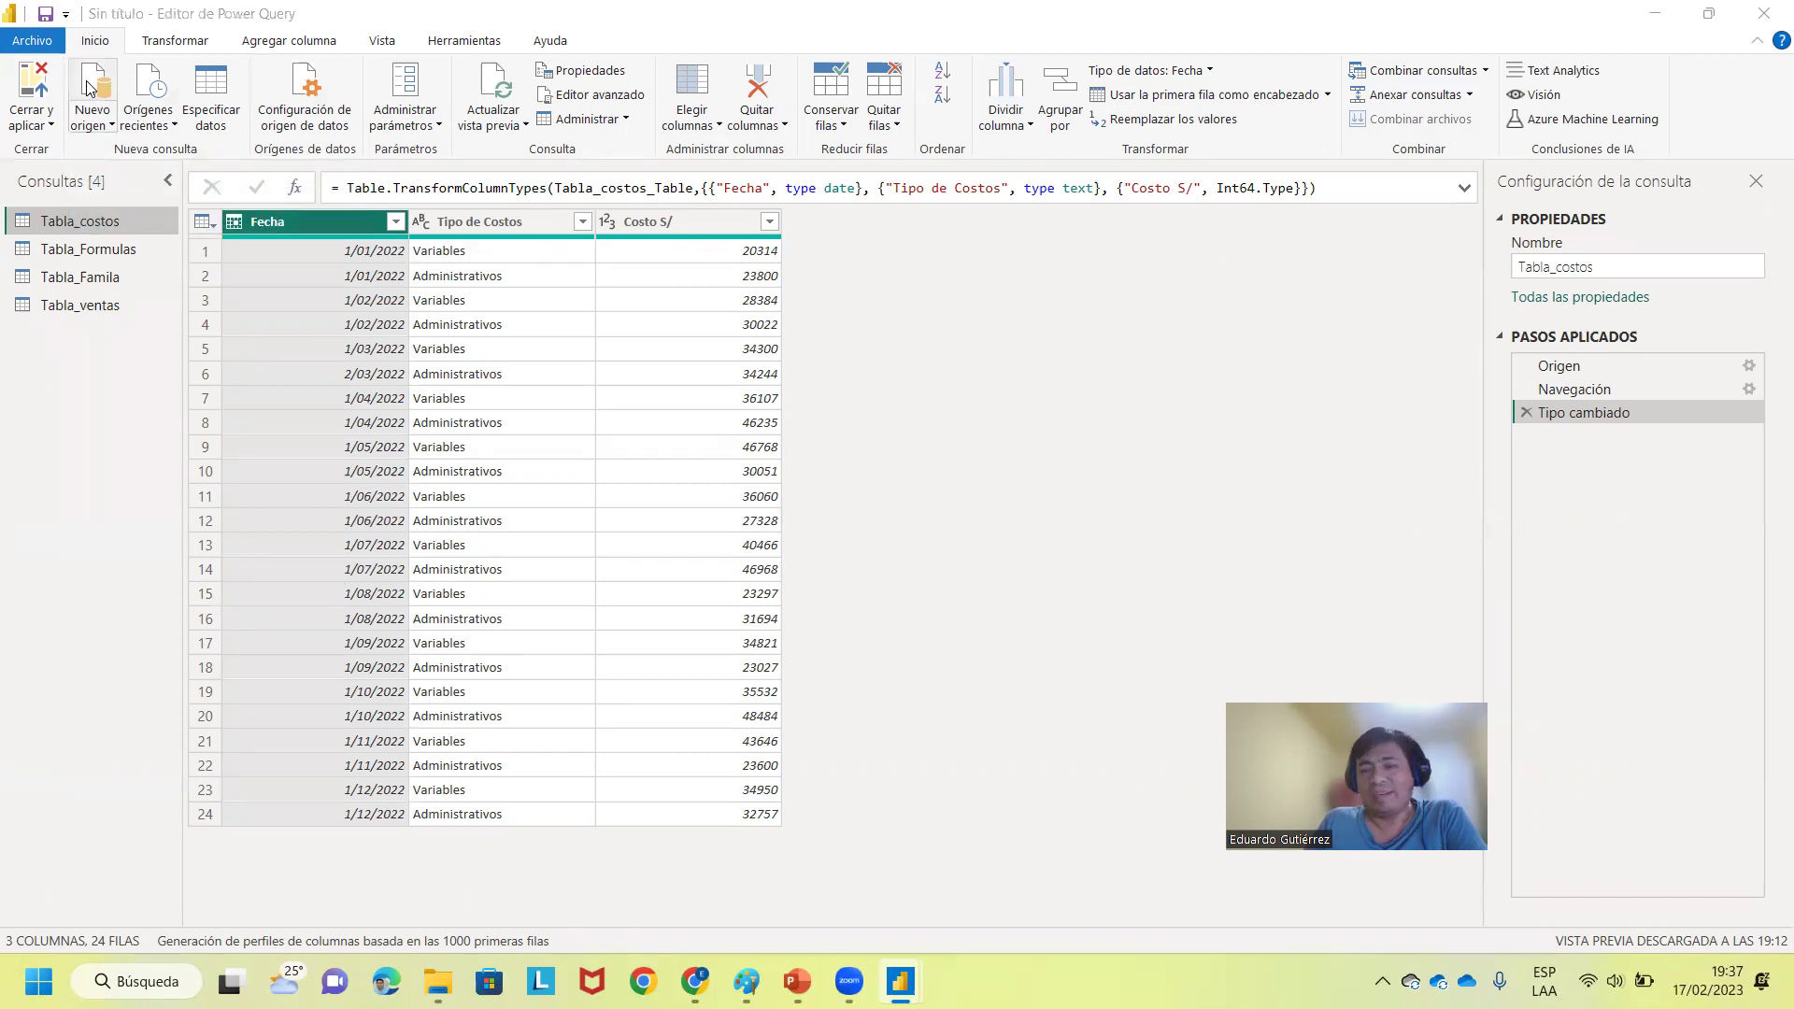
click(108, 125)
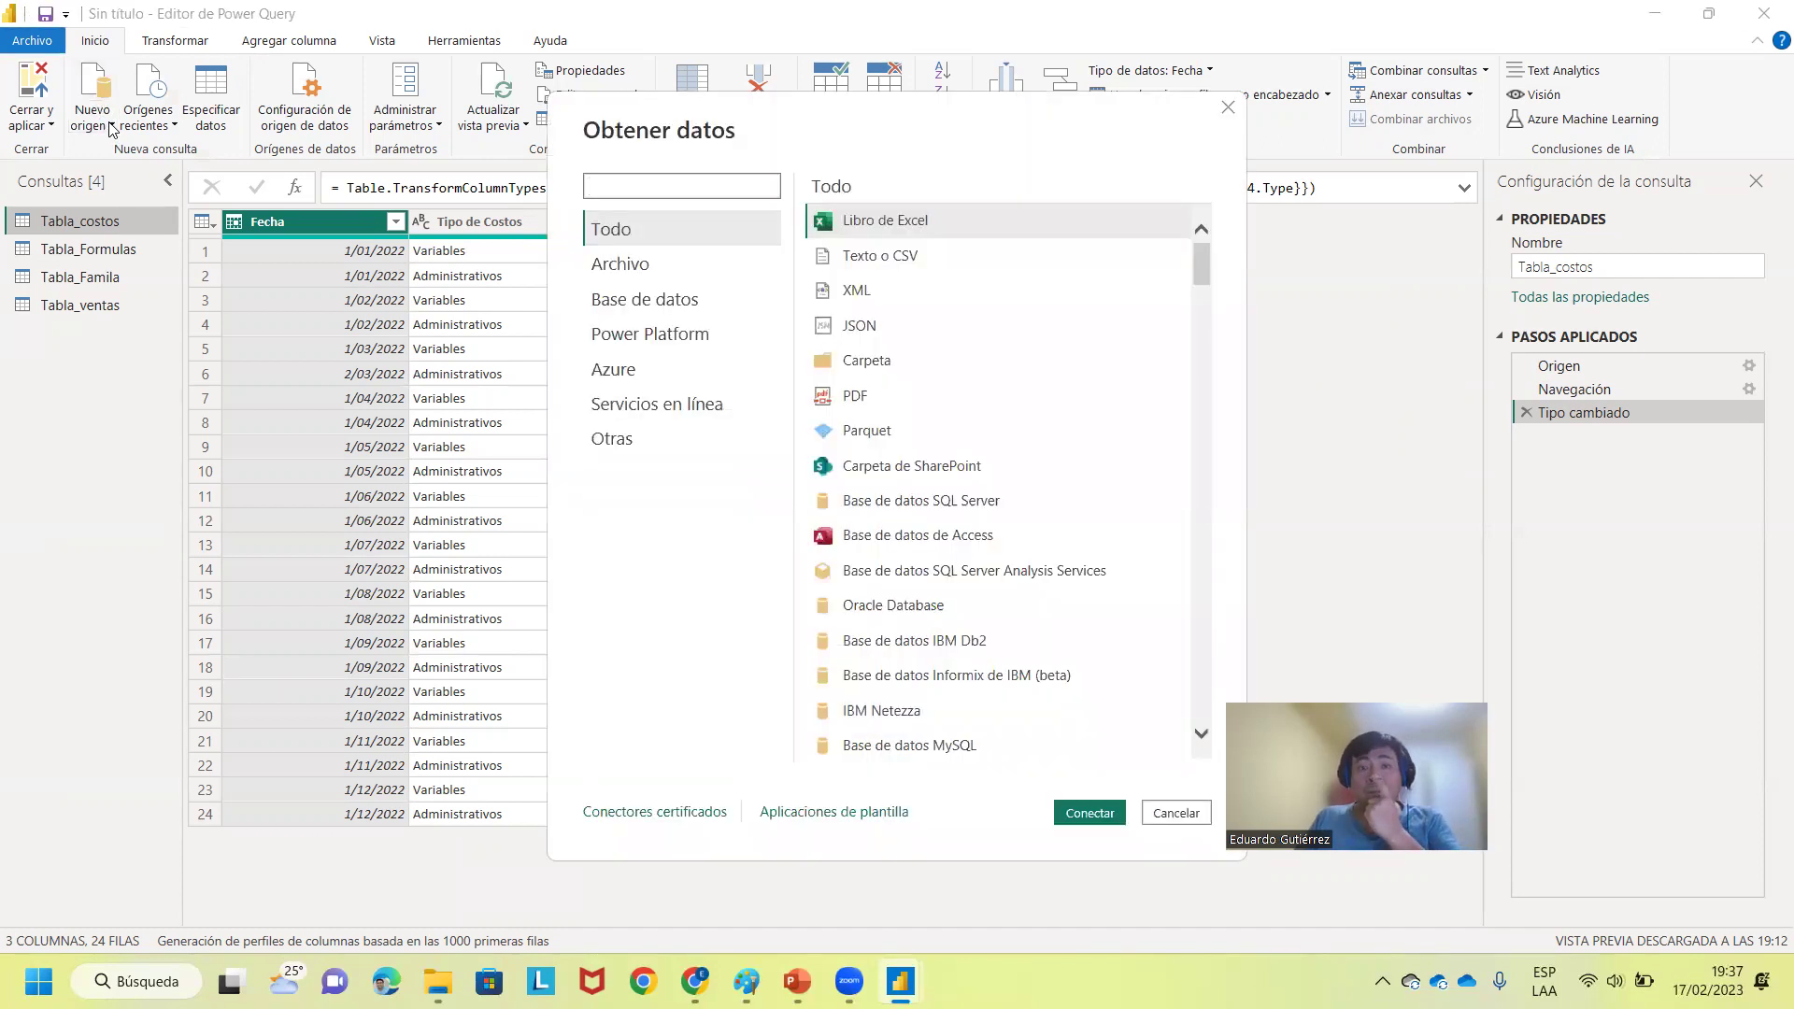
double_click(886, 222)
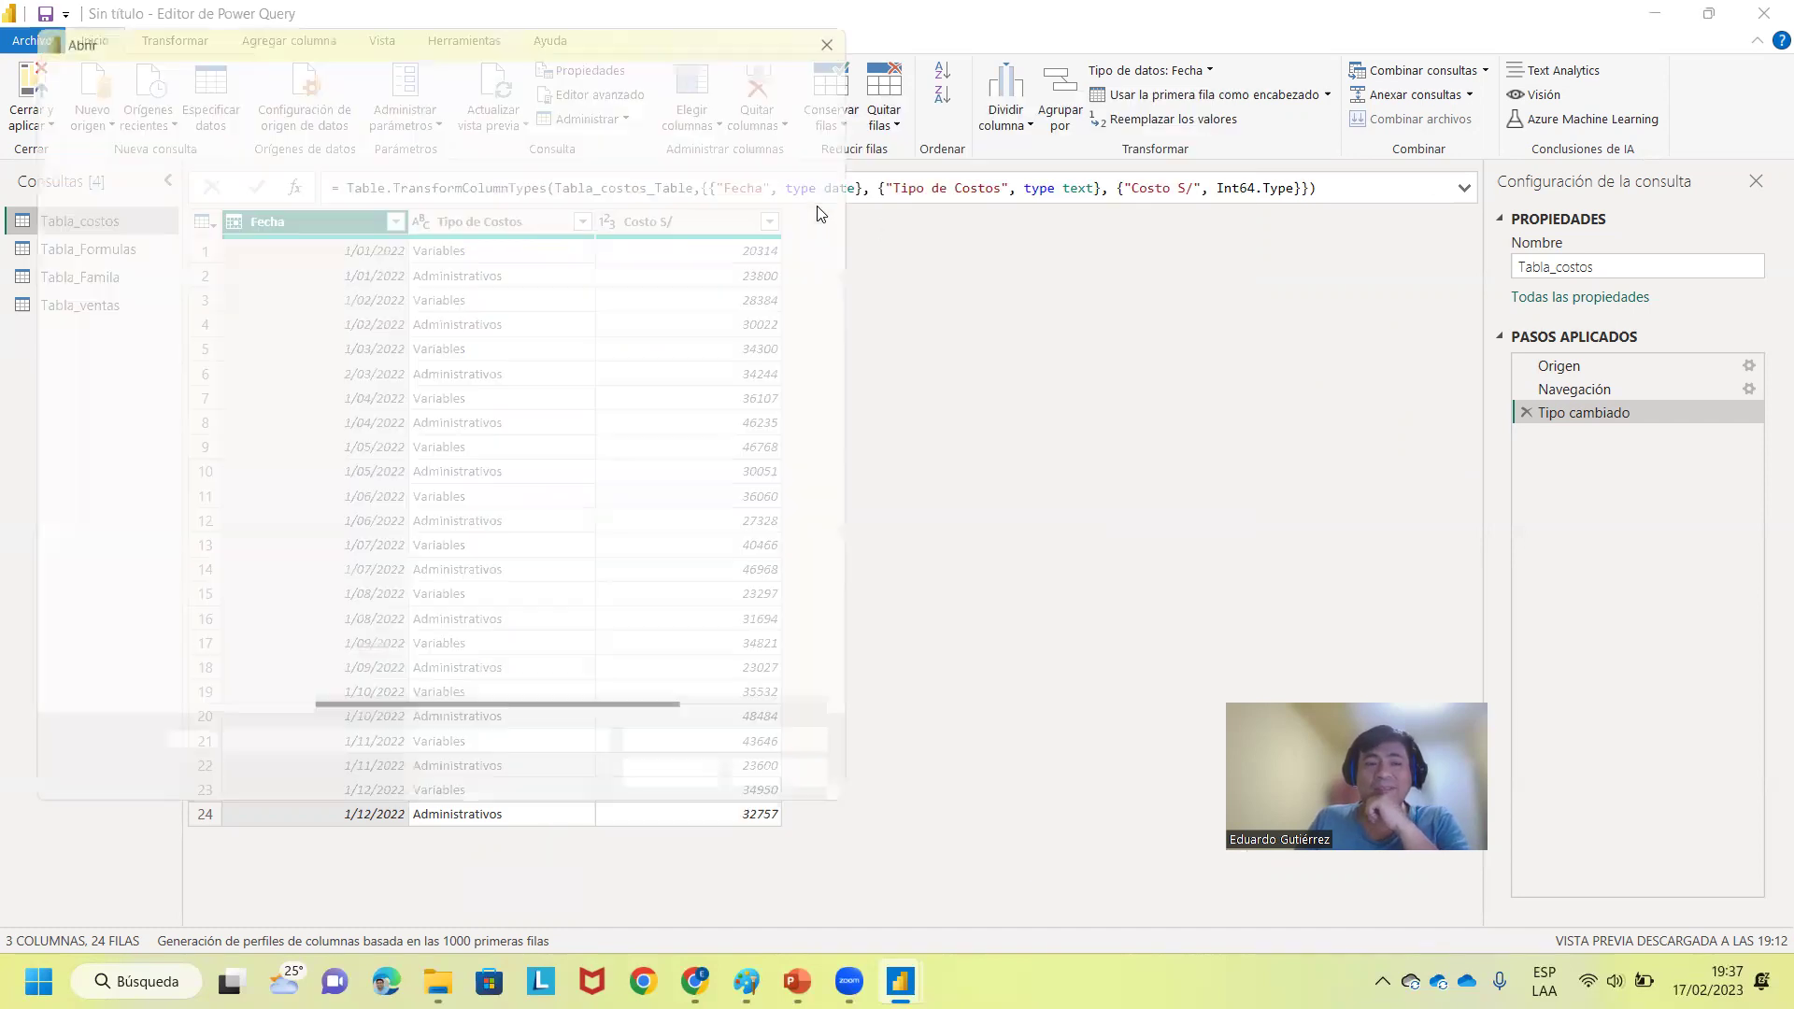
scroll(470, 458, down, 1)
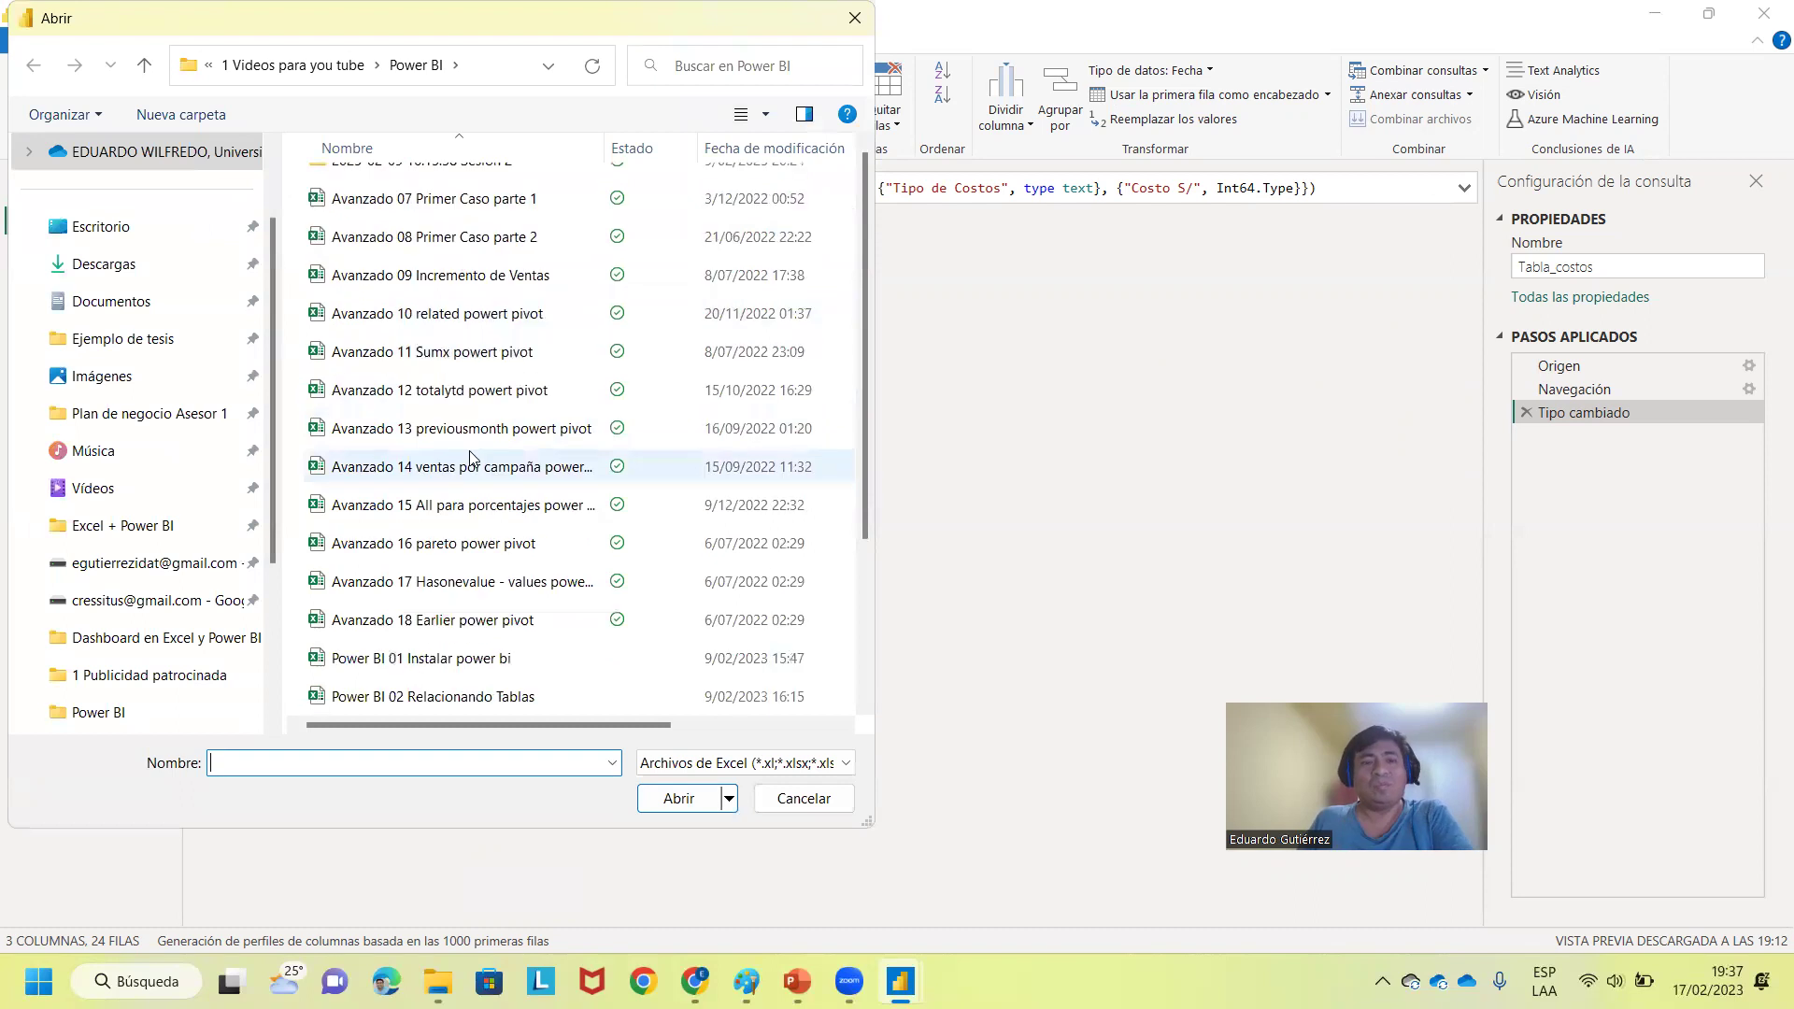
scroll(470, 457, down, 1)
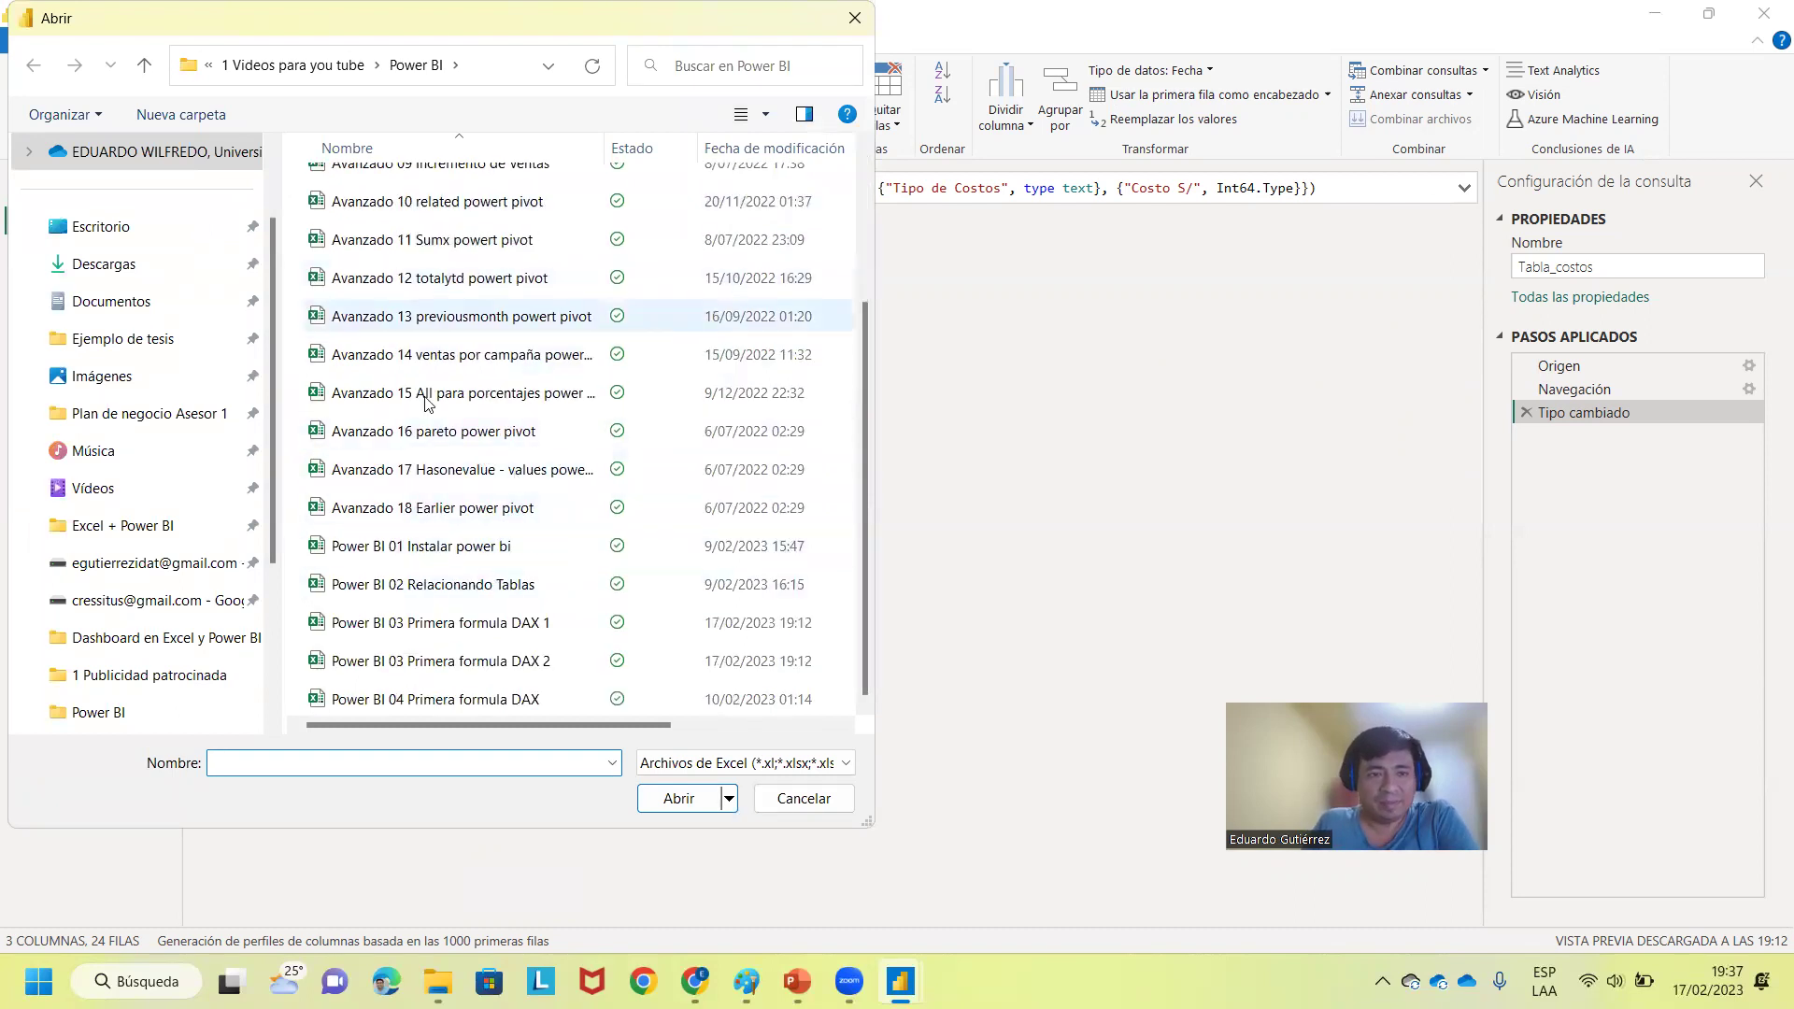
click(454, 664)
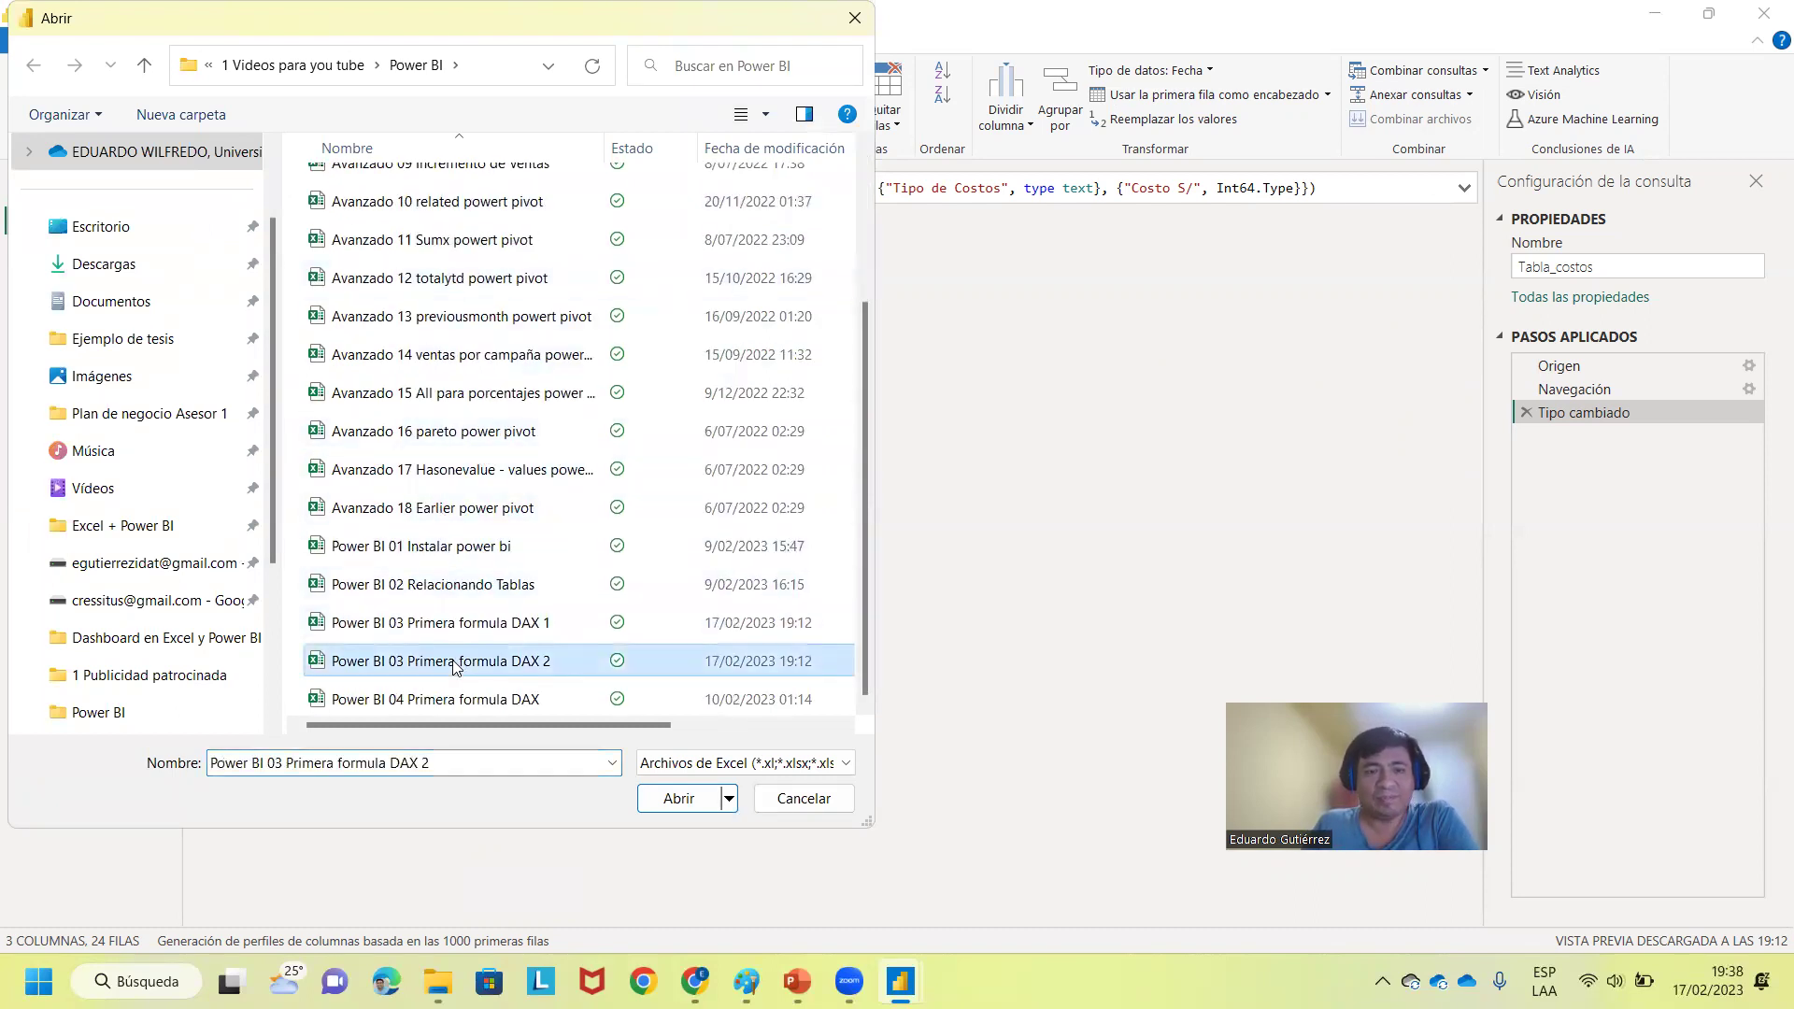
key(Return)
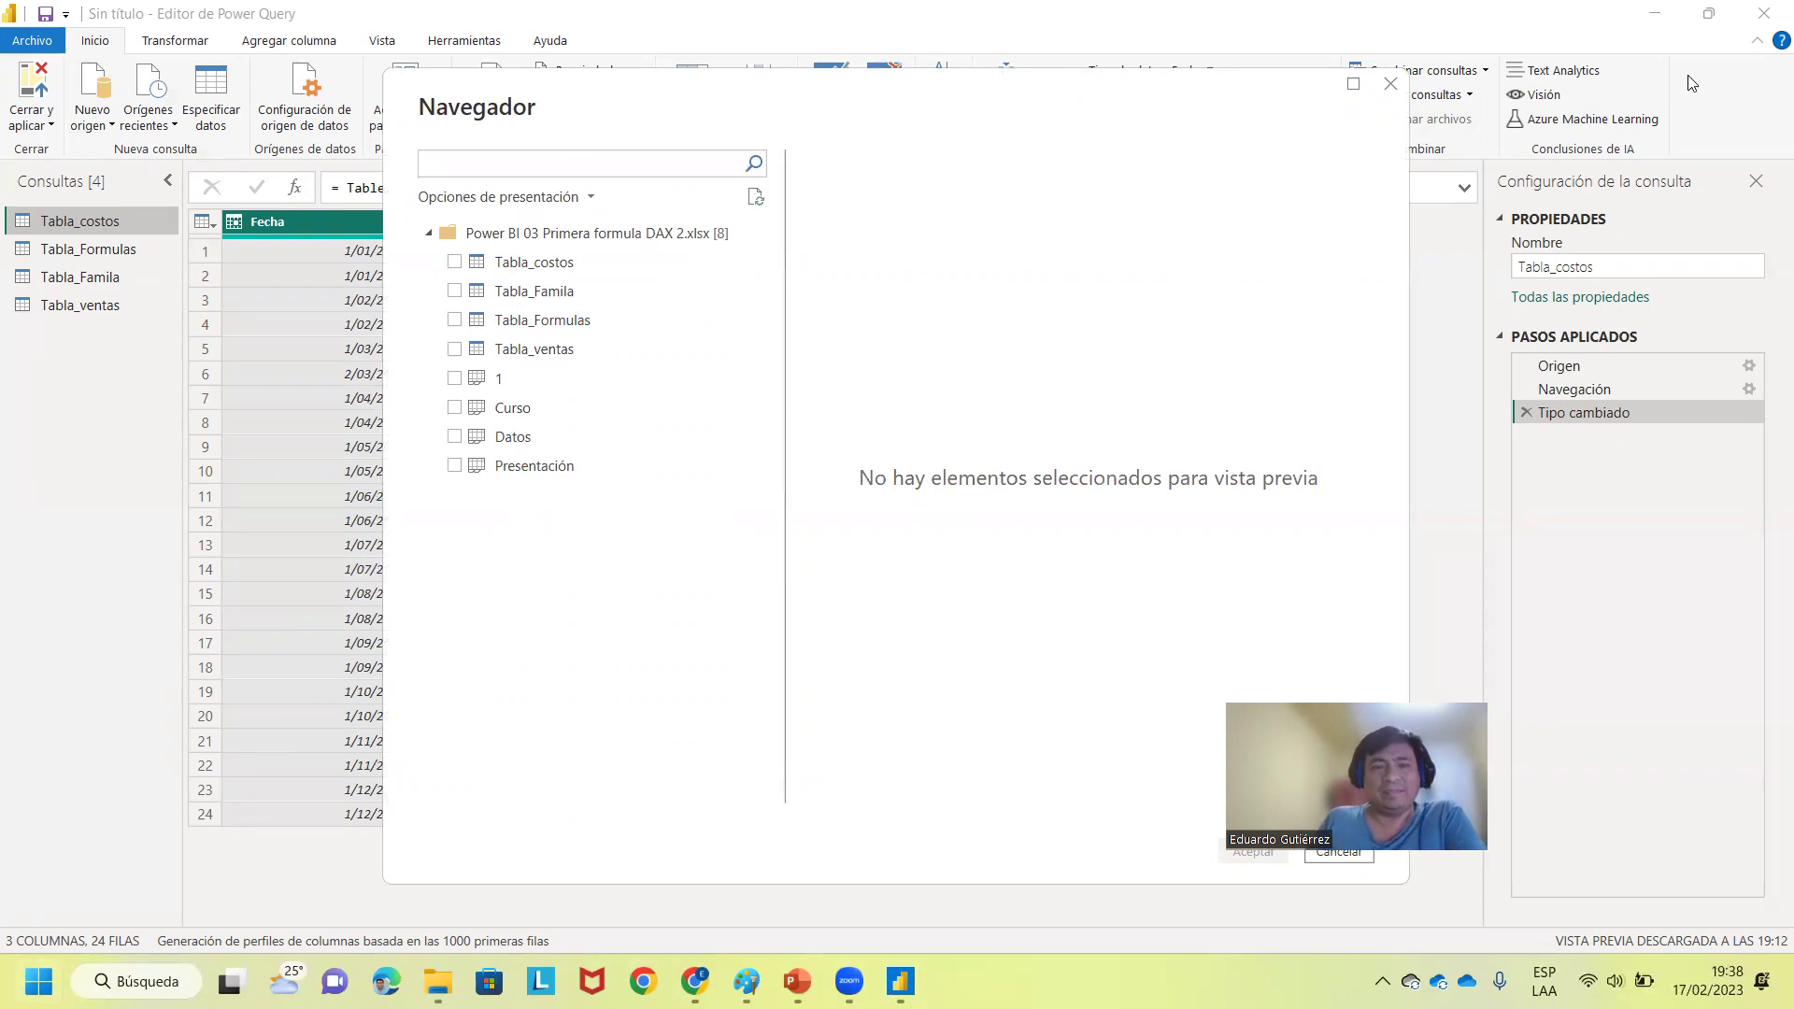
- Import Tabla_costos and Tabla_ventas from the workbook Power BI 03 Primera formula DAX 2 as new queries
click(455, 266)
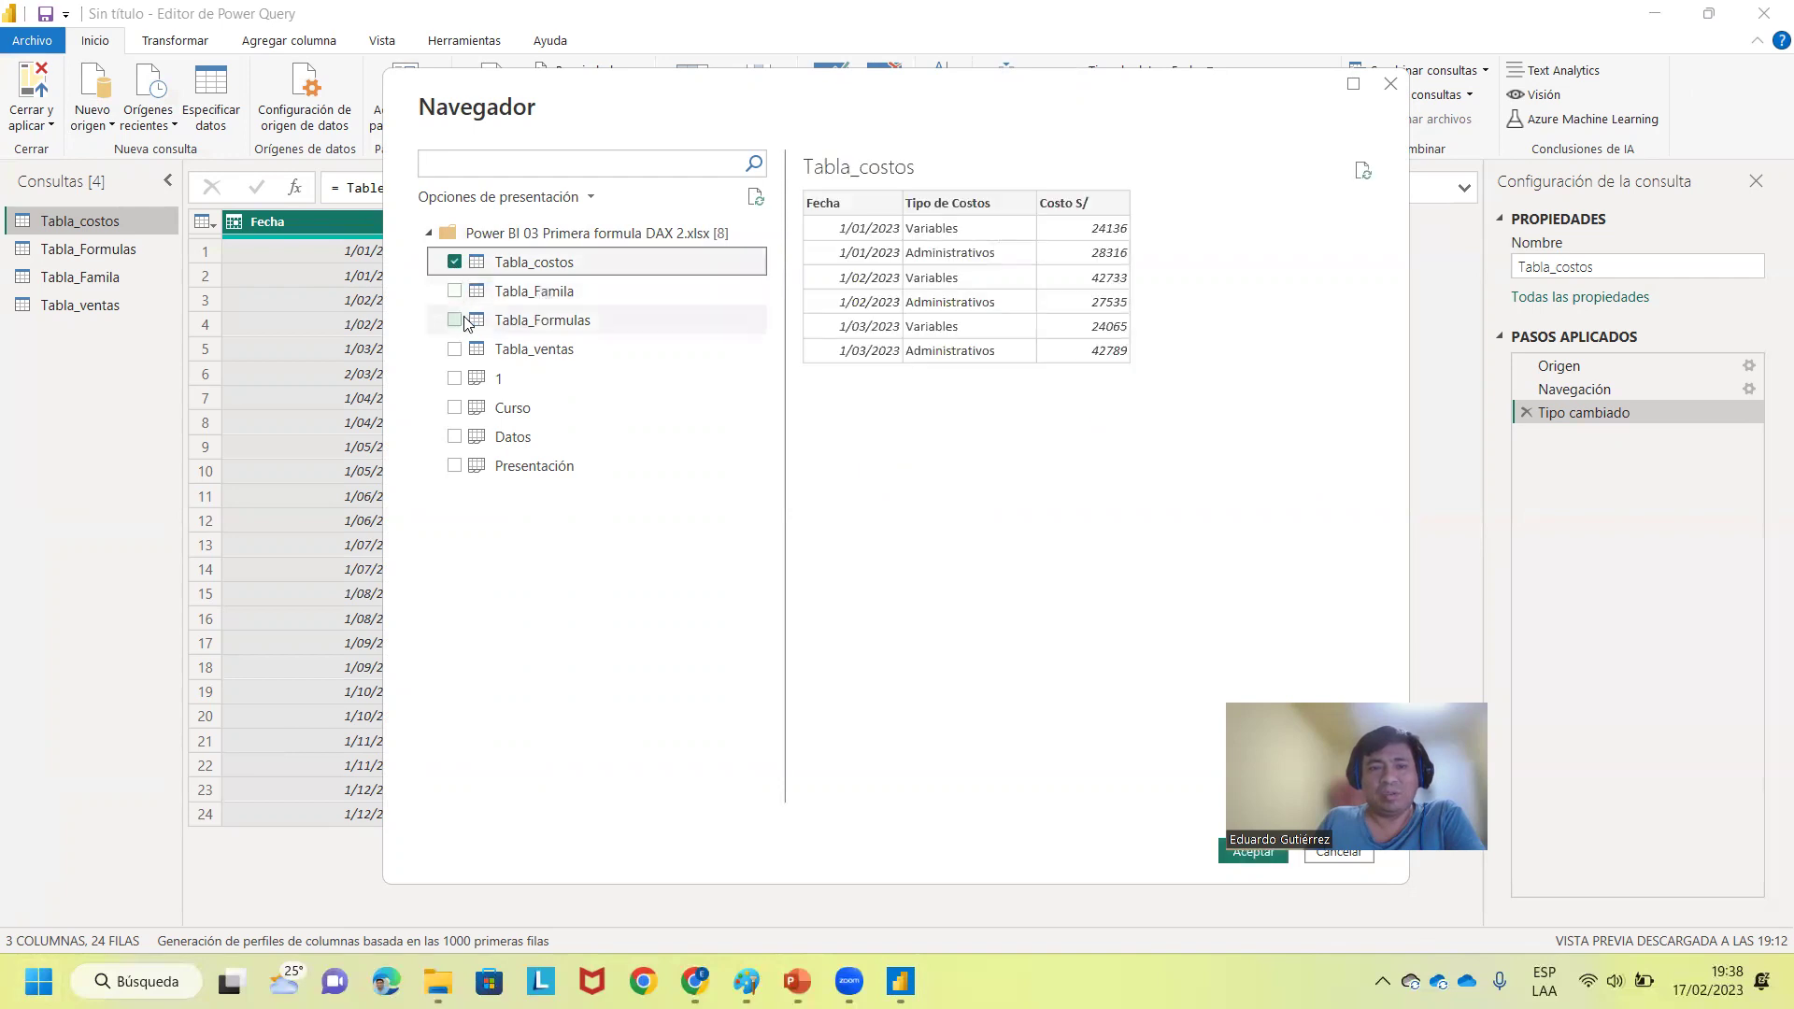
click(470, 354)
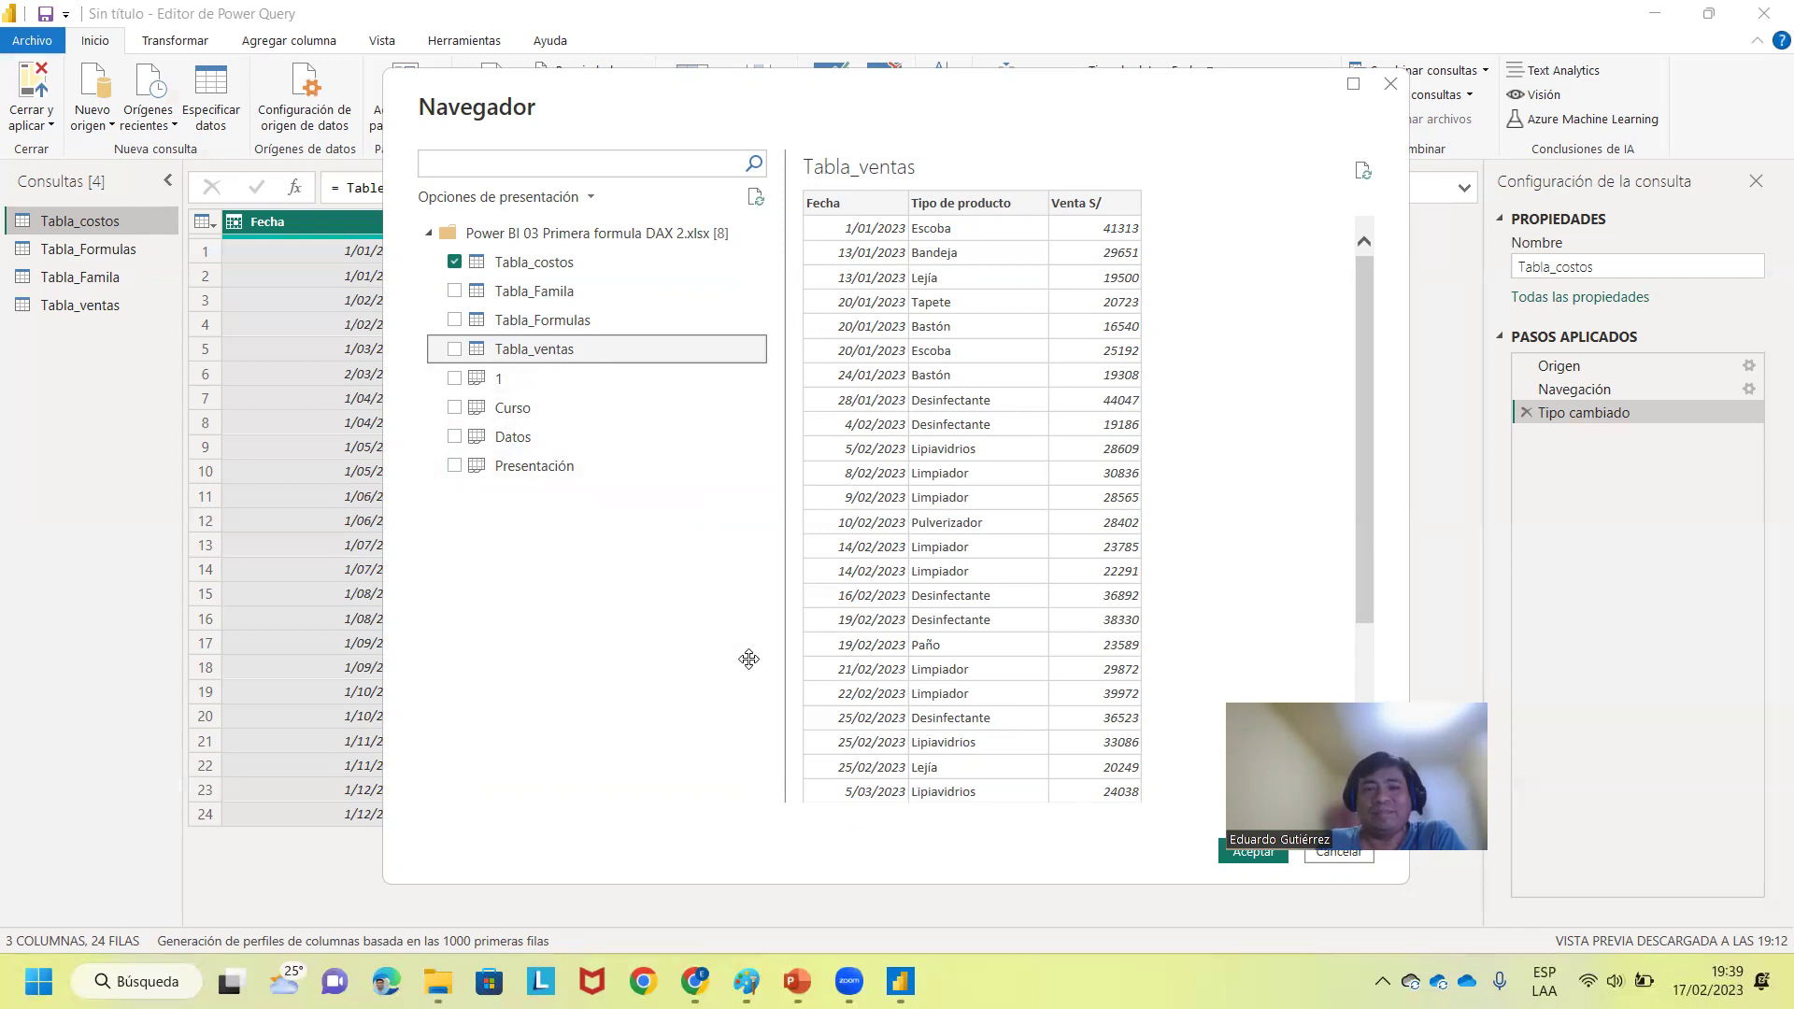
drag(1370, 441, 1368, 702)
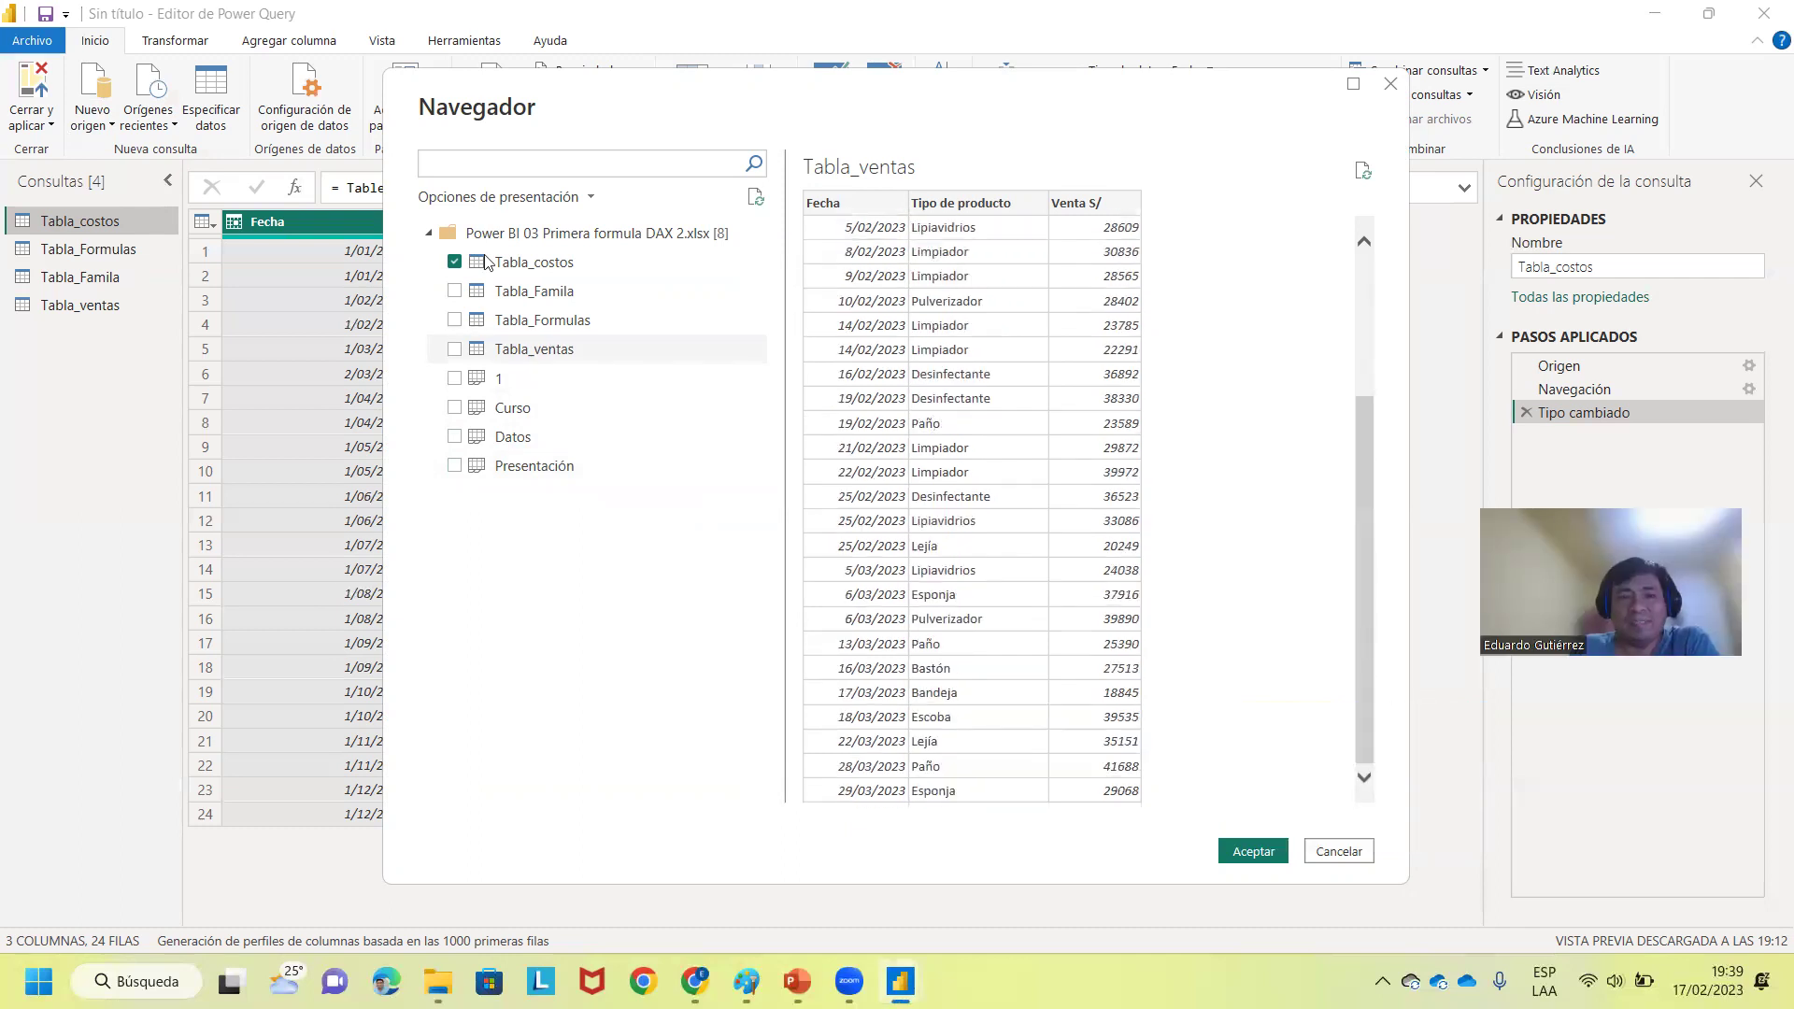
click(455, 350)
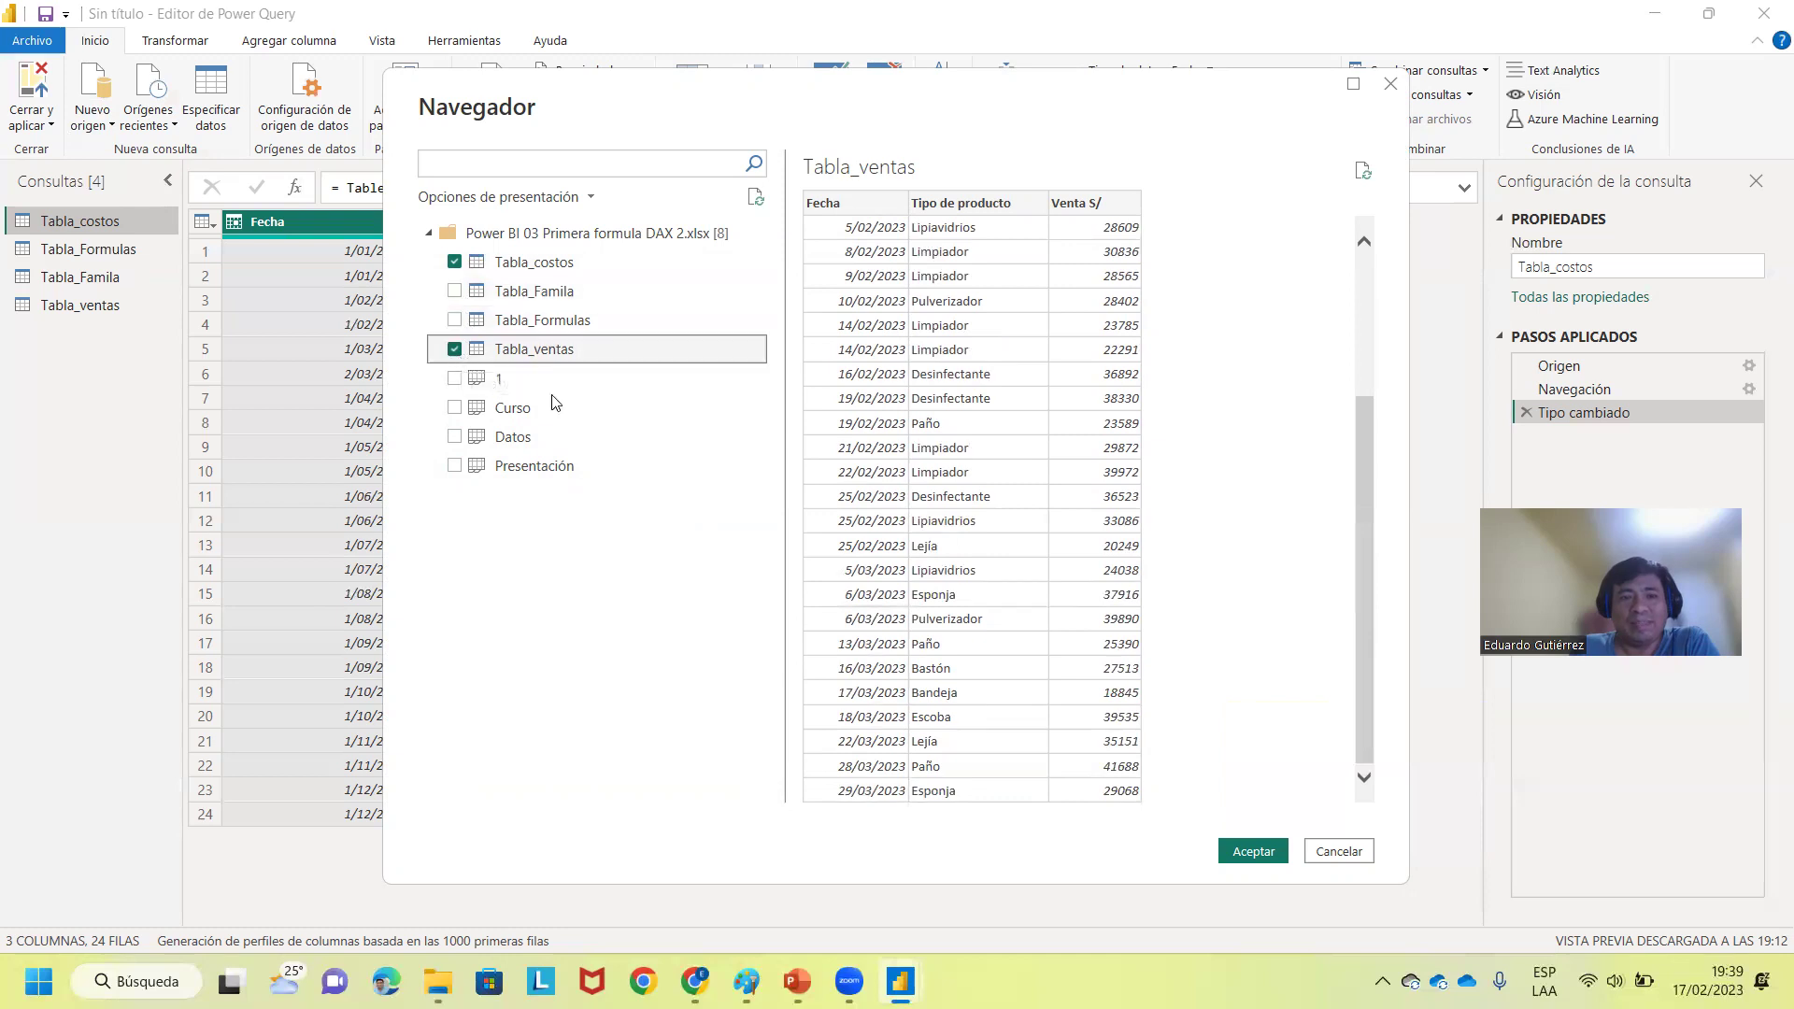
click(1253, 851)
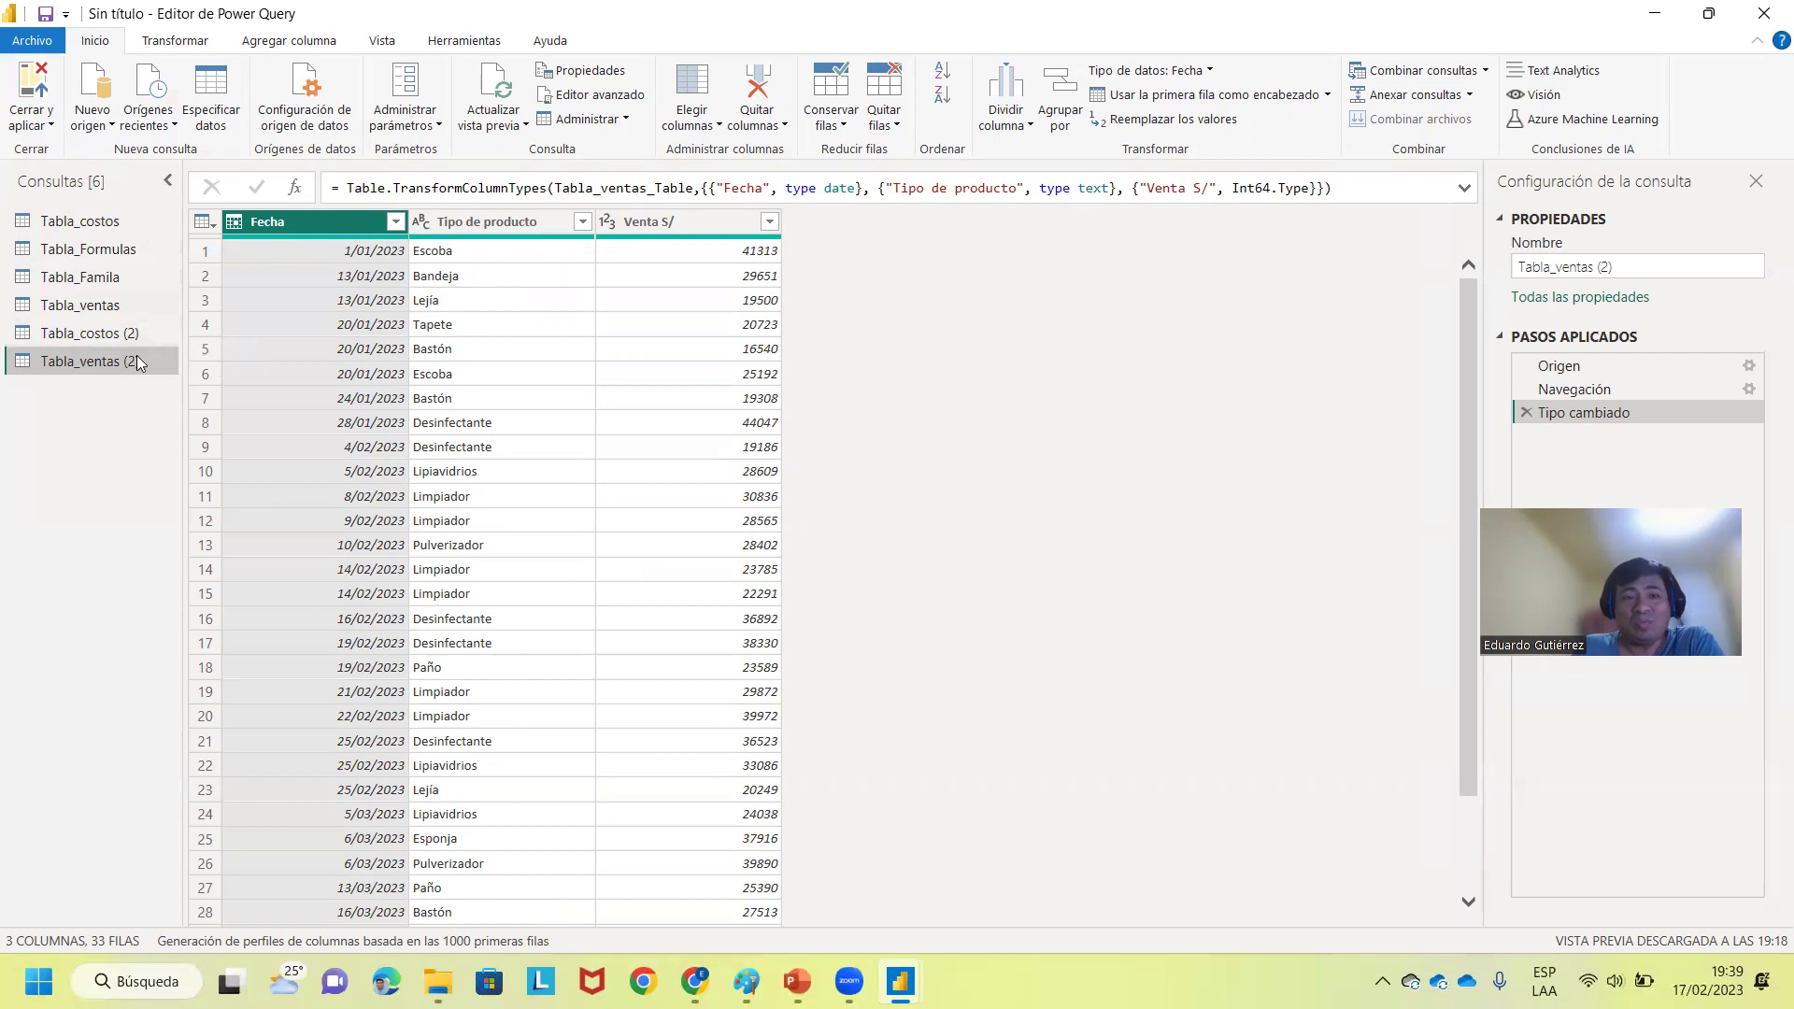
- Append Tabla_ventas (2) to the Tabla_ventas query and check the combined rows down to the last record
click(71, 305)
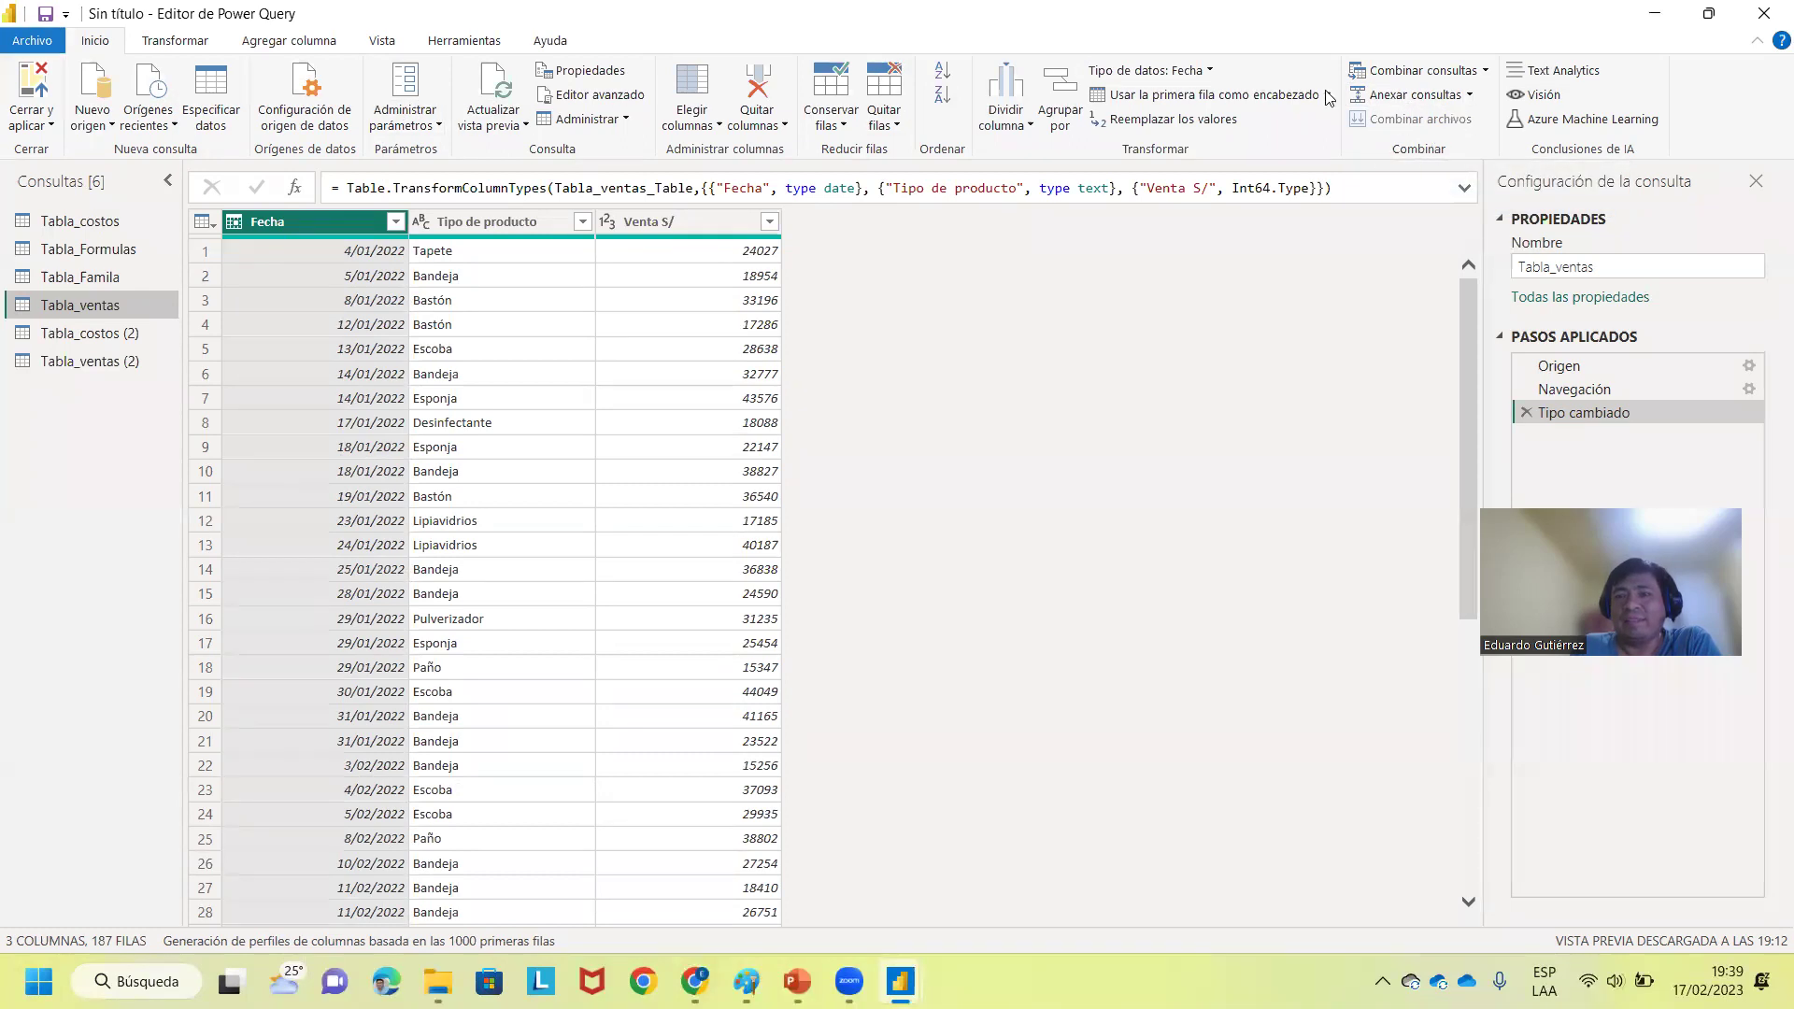
click(1468, 95)
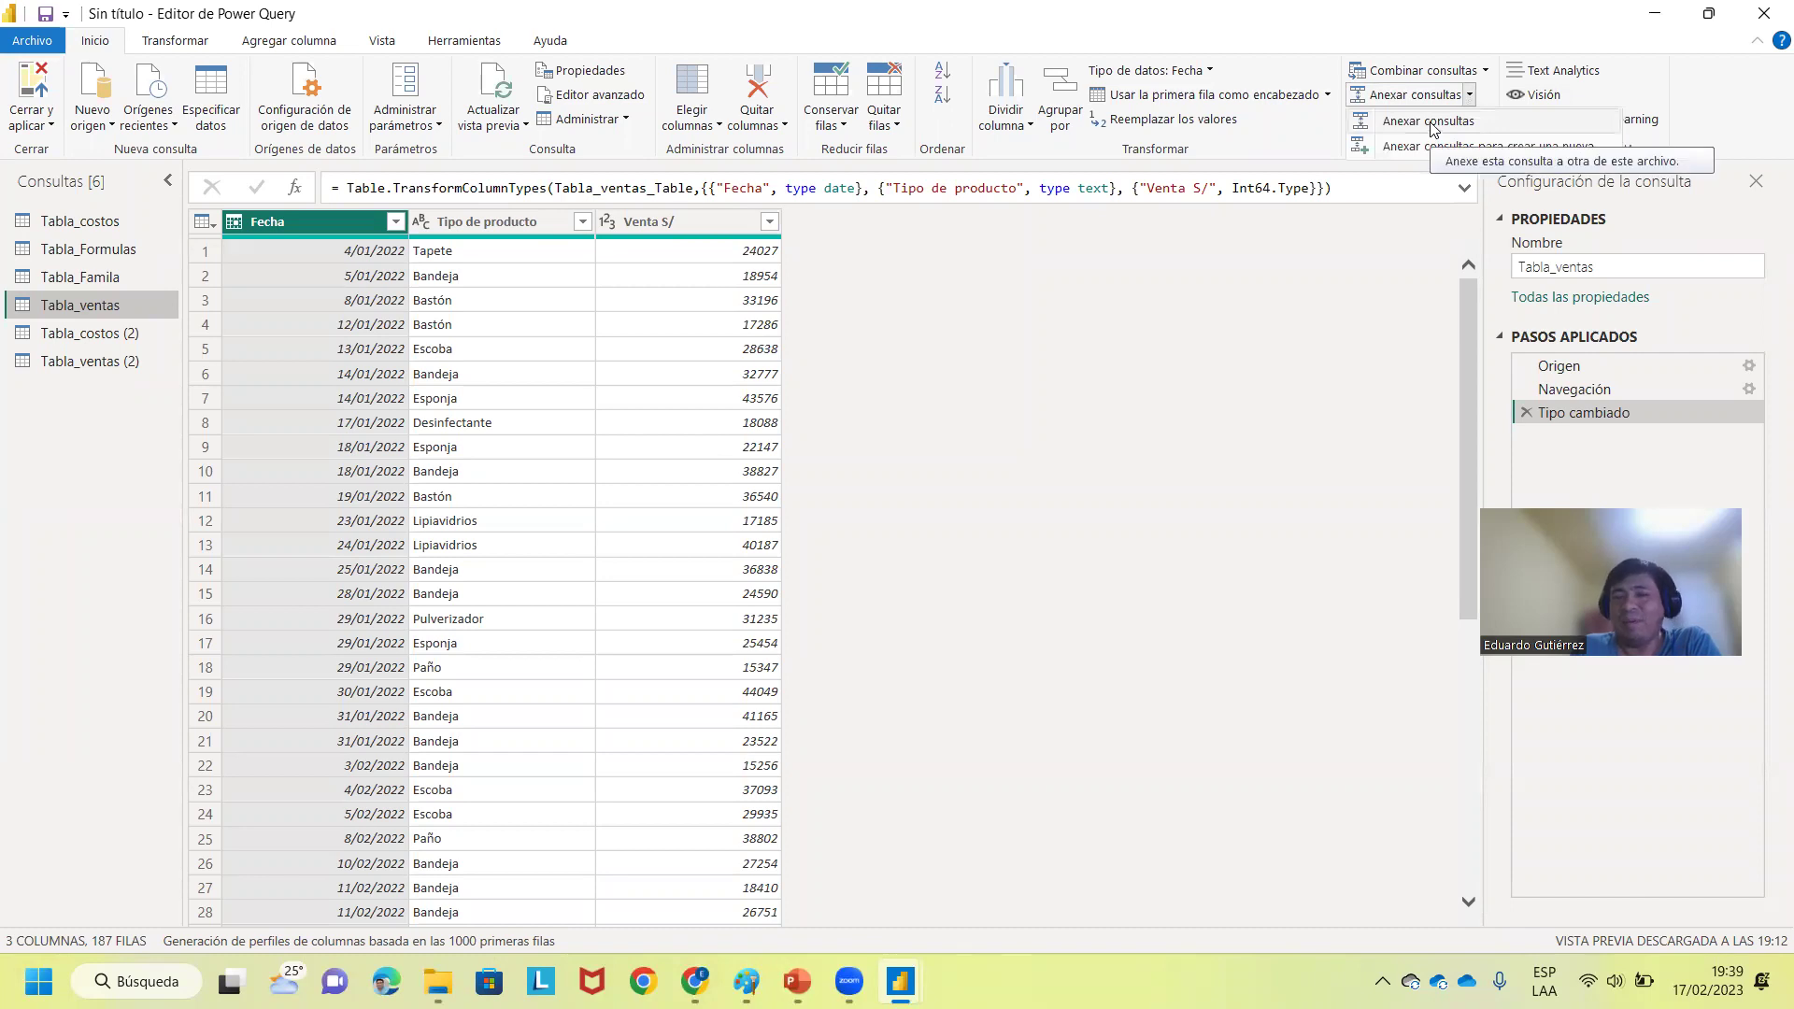
click(1432, 121)
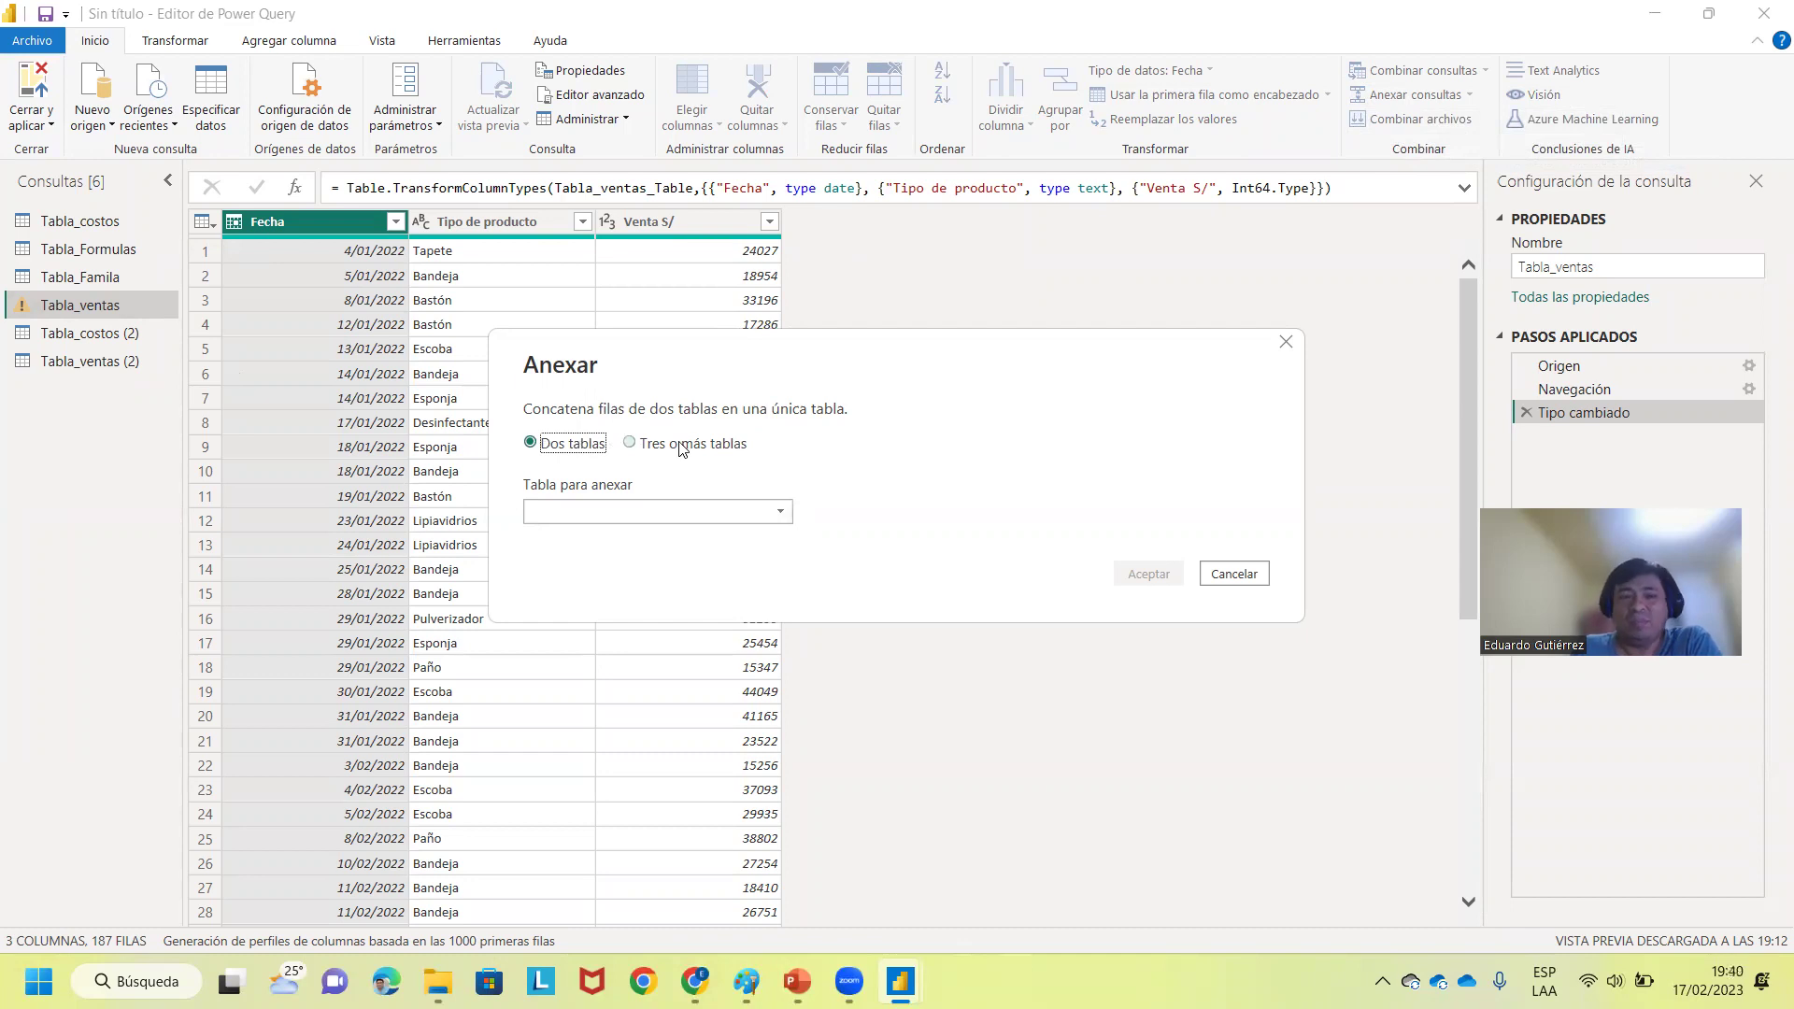
click(781, 511)
key(Down)
key(Down)
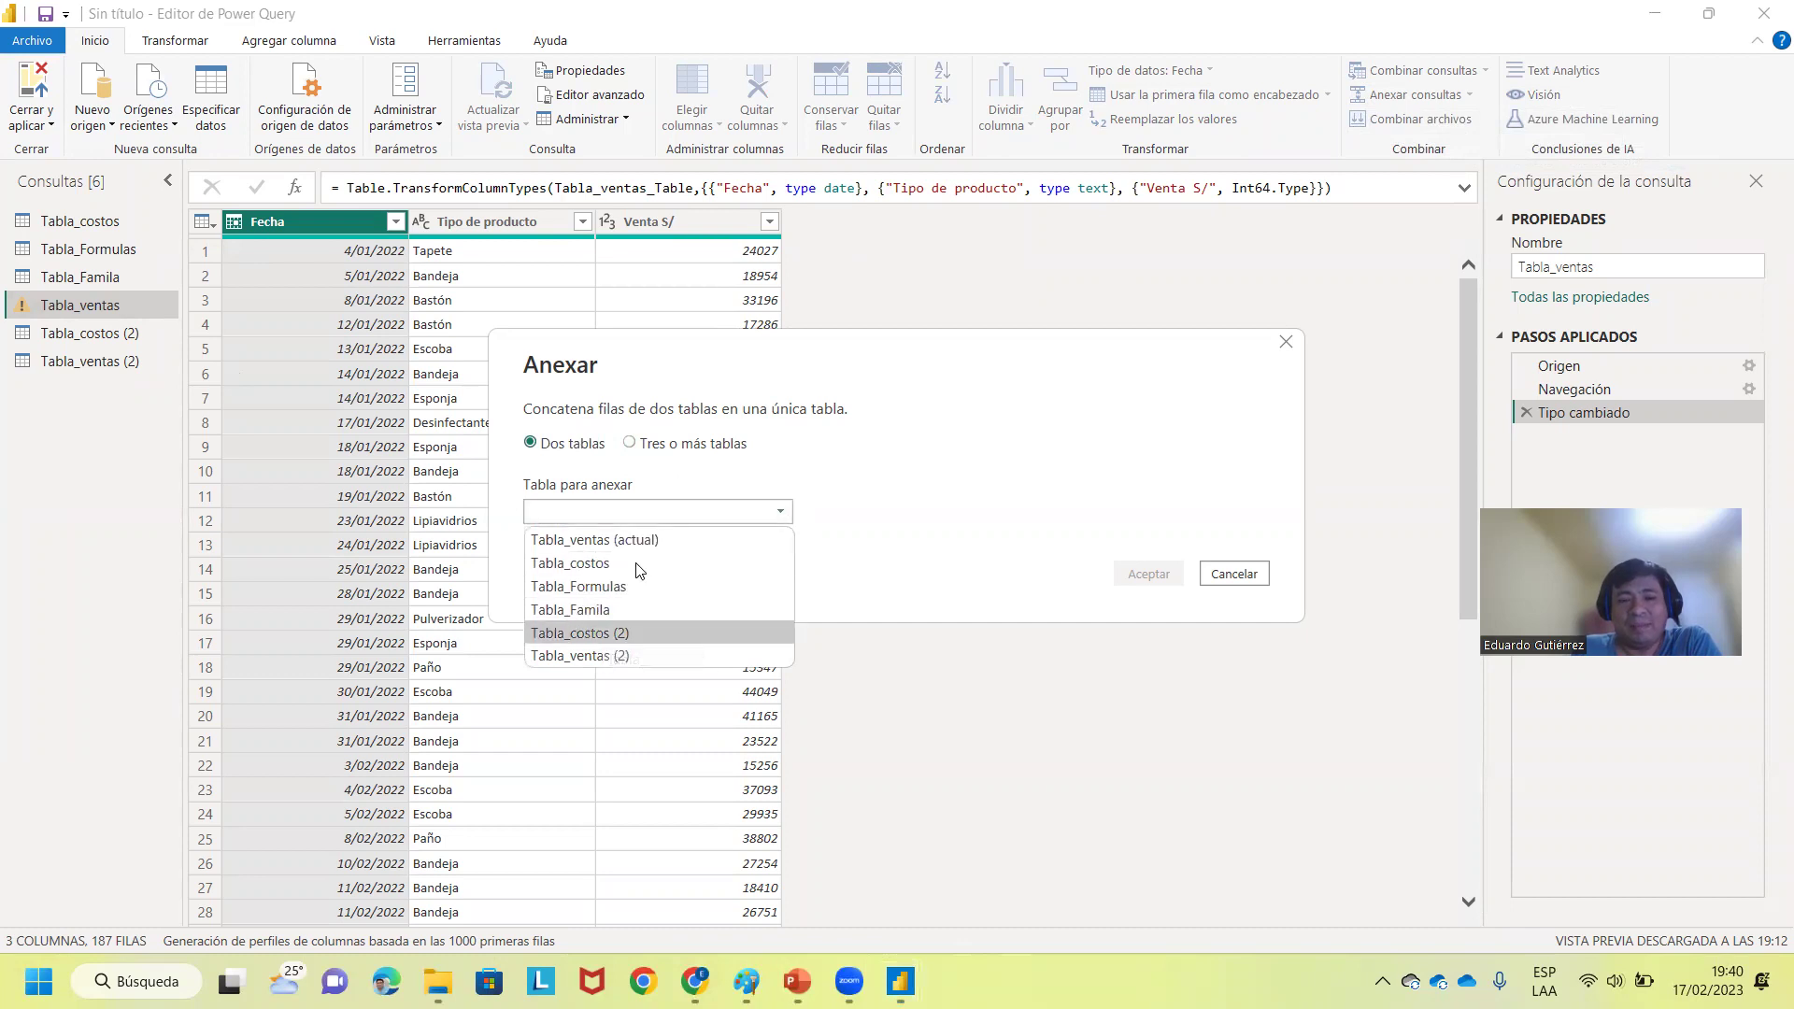
click(590, 657)
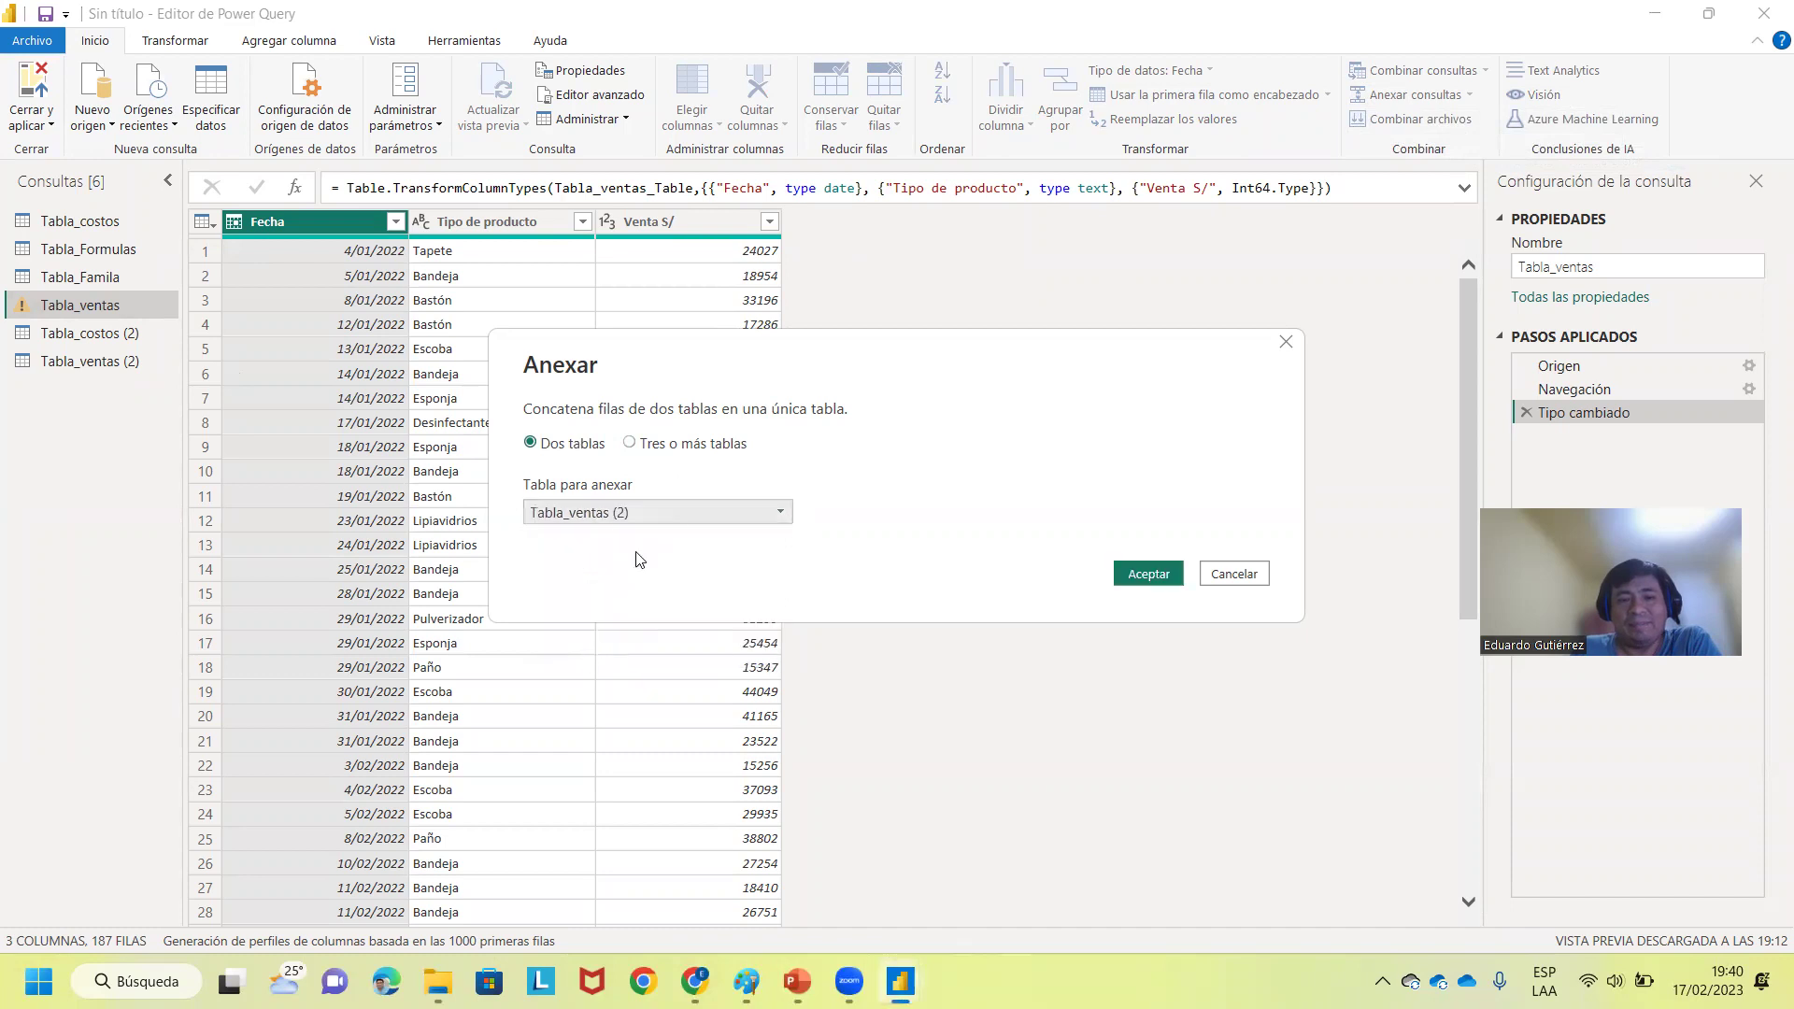
click(653, 510)
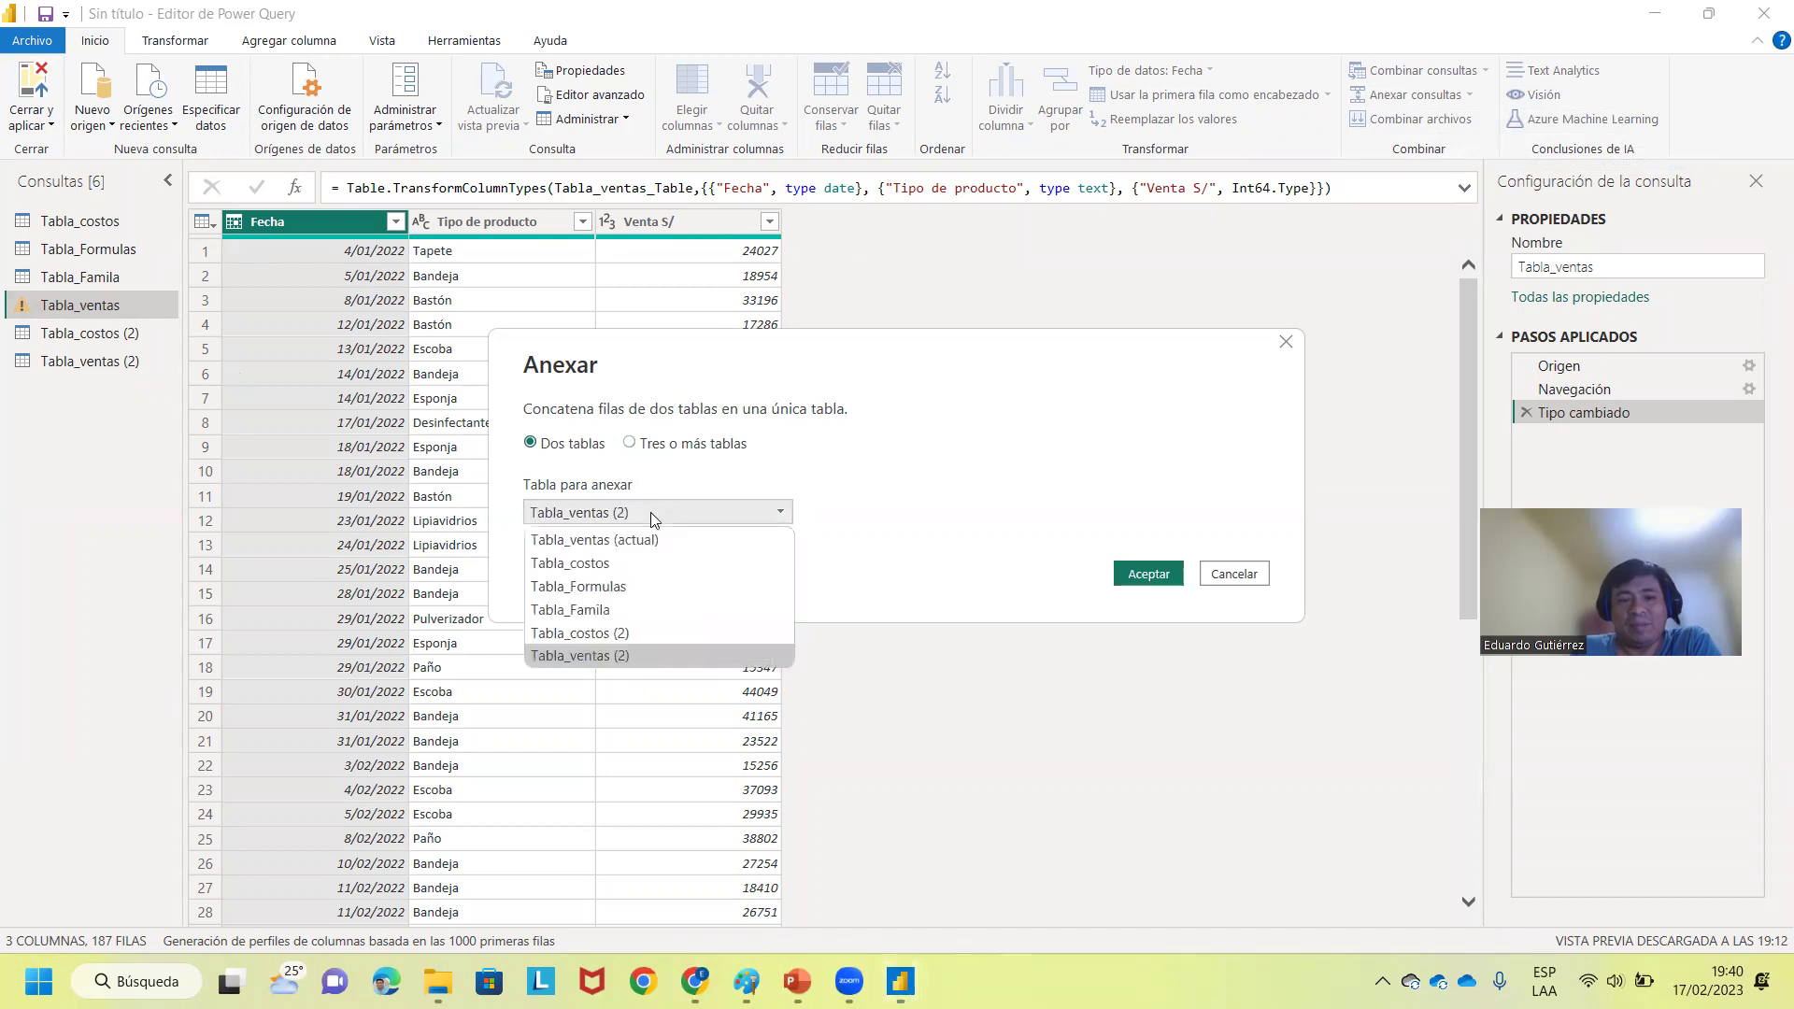
click(616, 658)
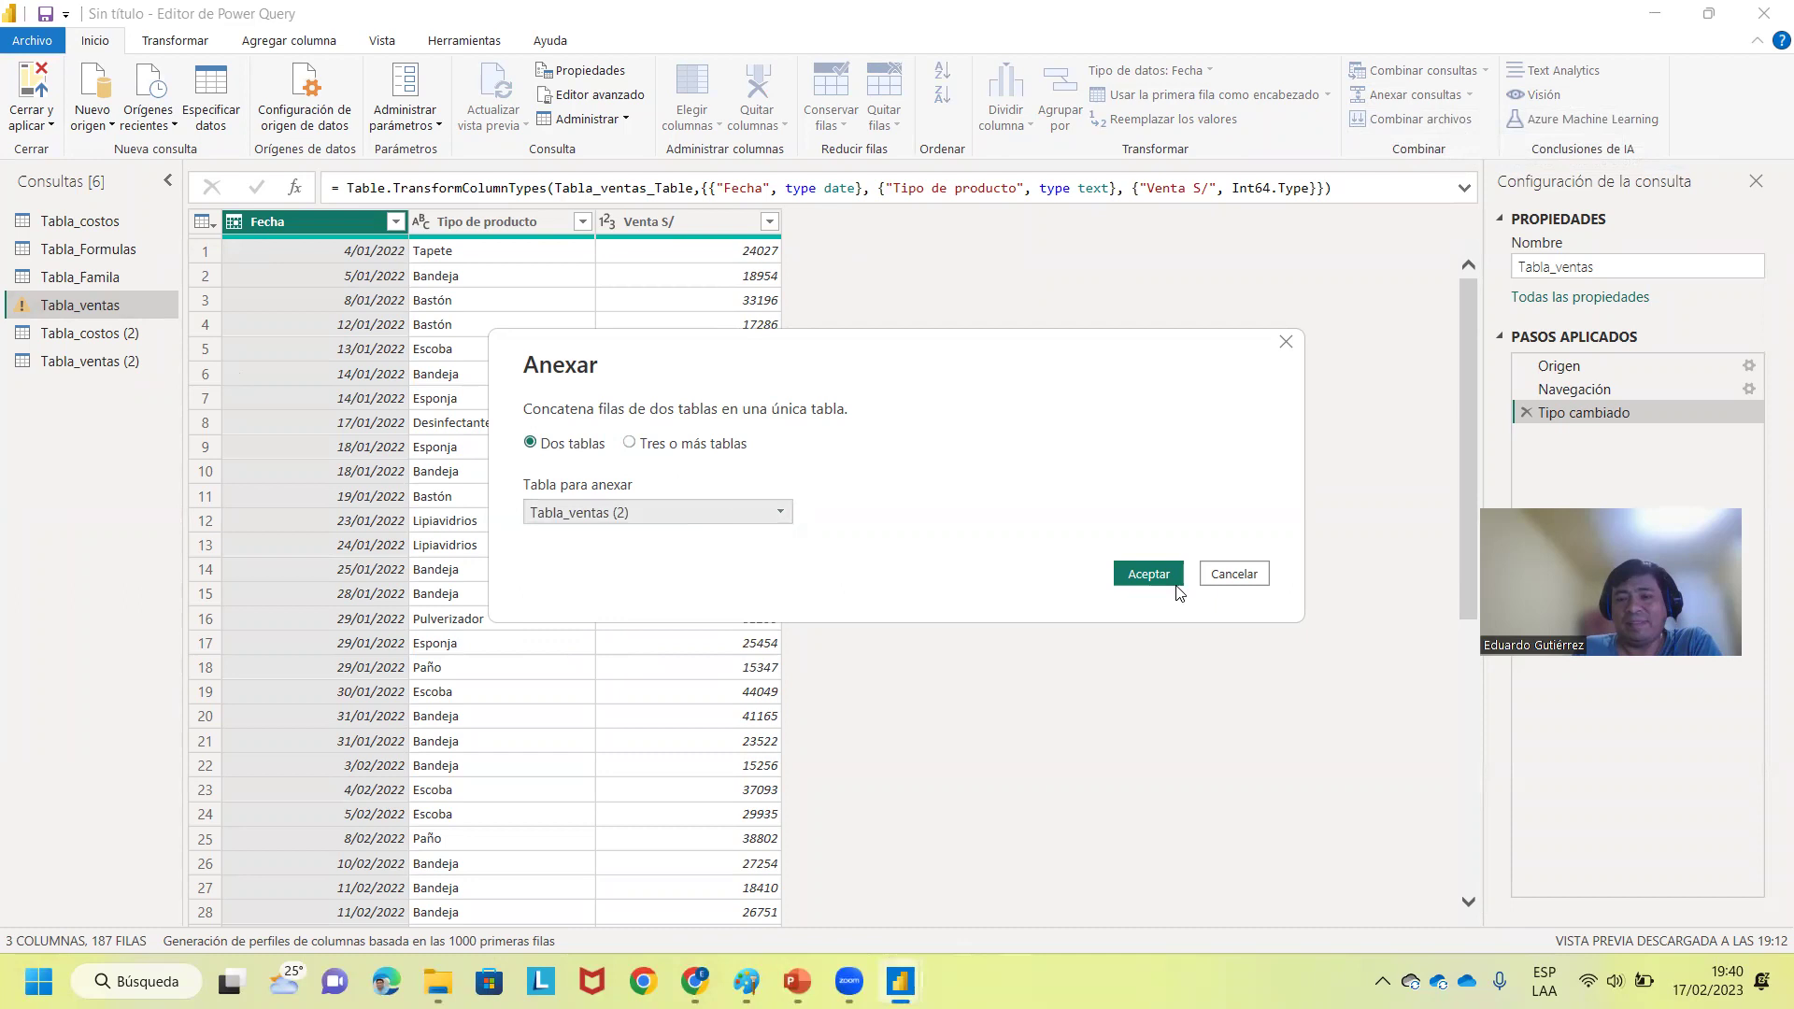
click(1148, 574)
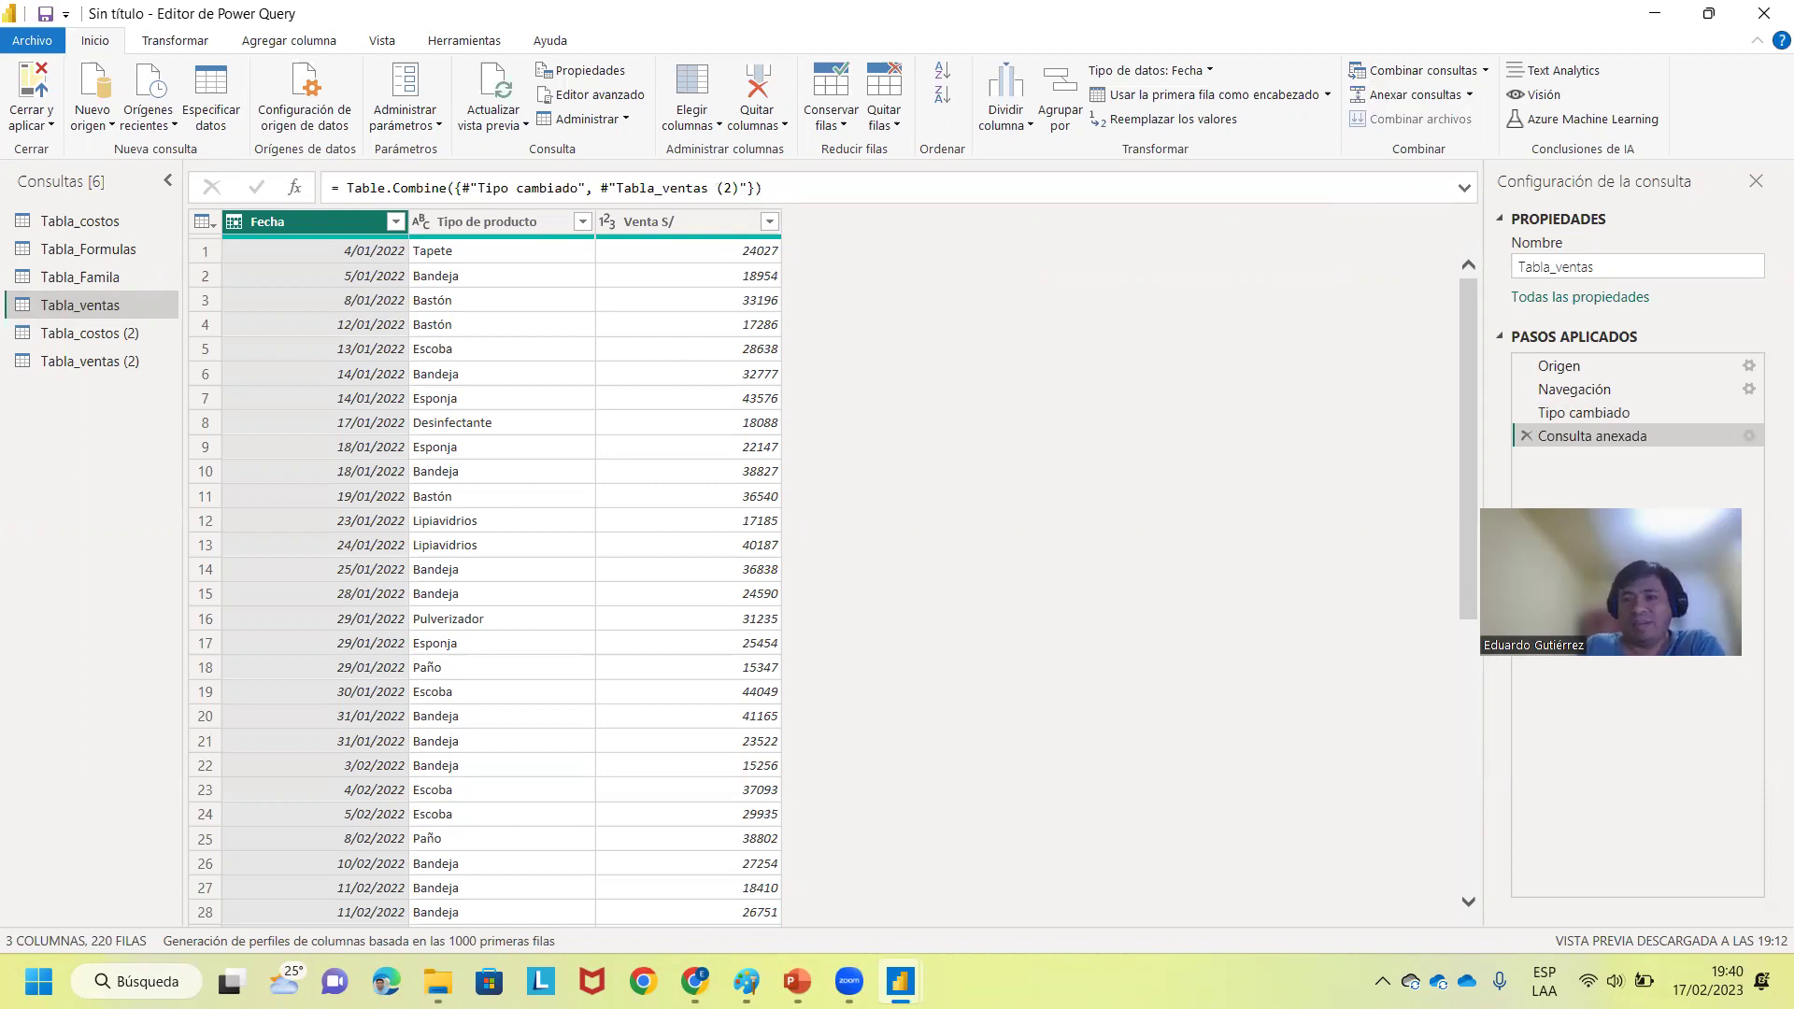
drag(1471, 308, 1119, 867)
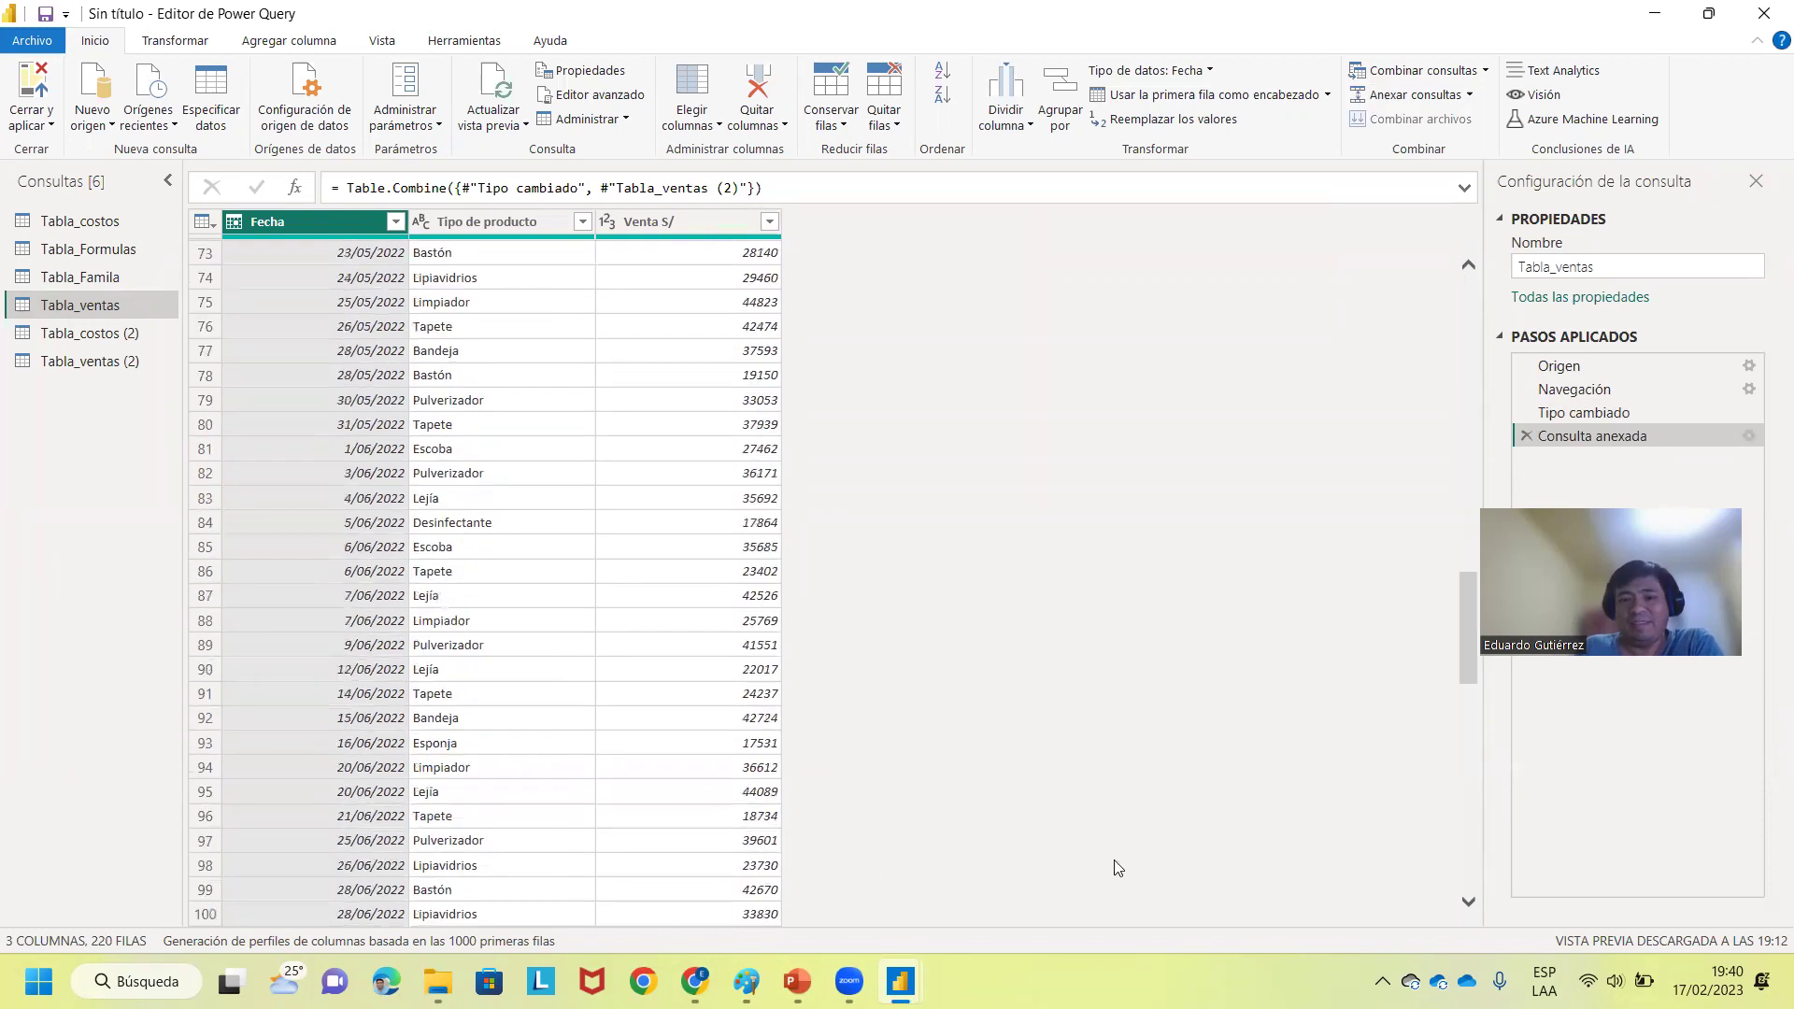
scroll(441, 906, down, 20)
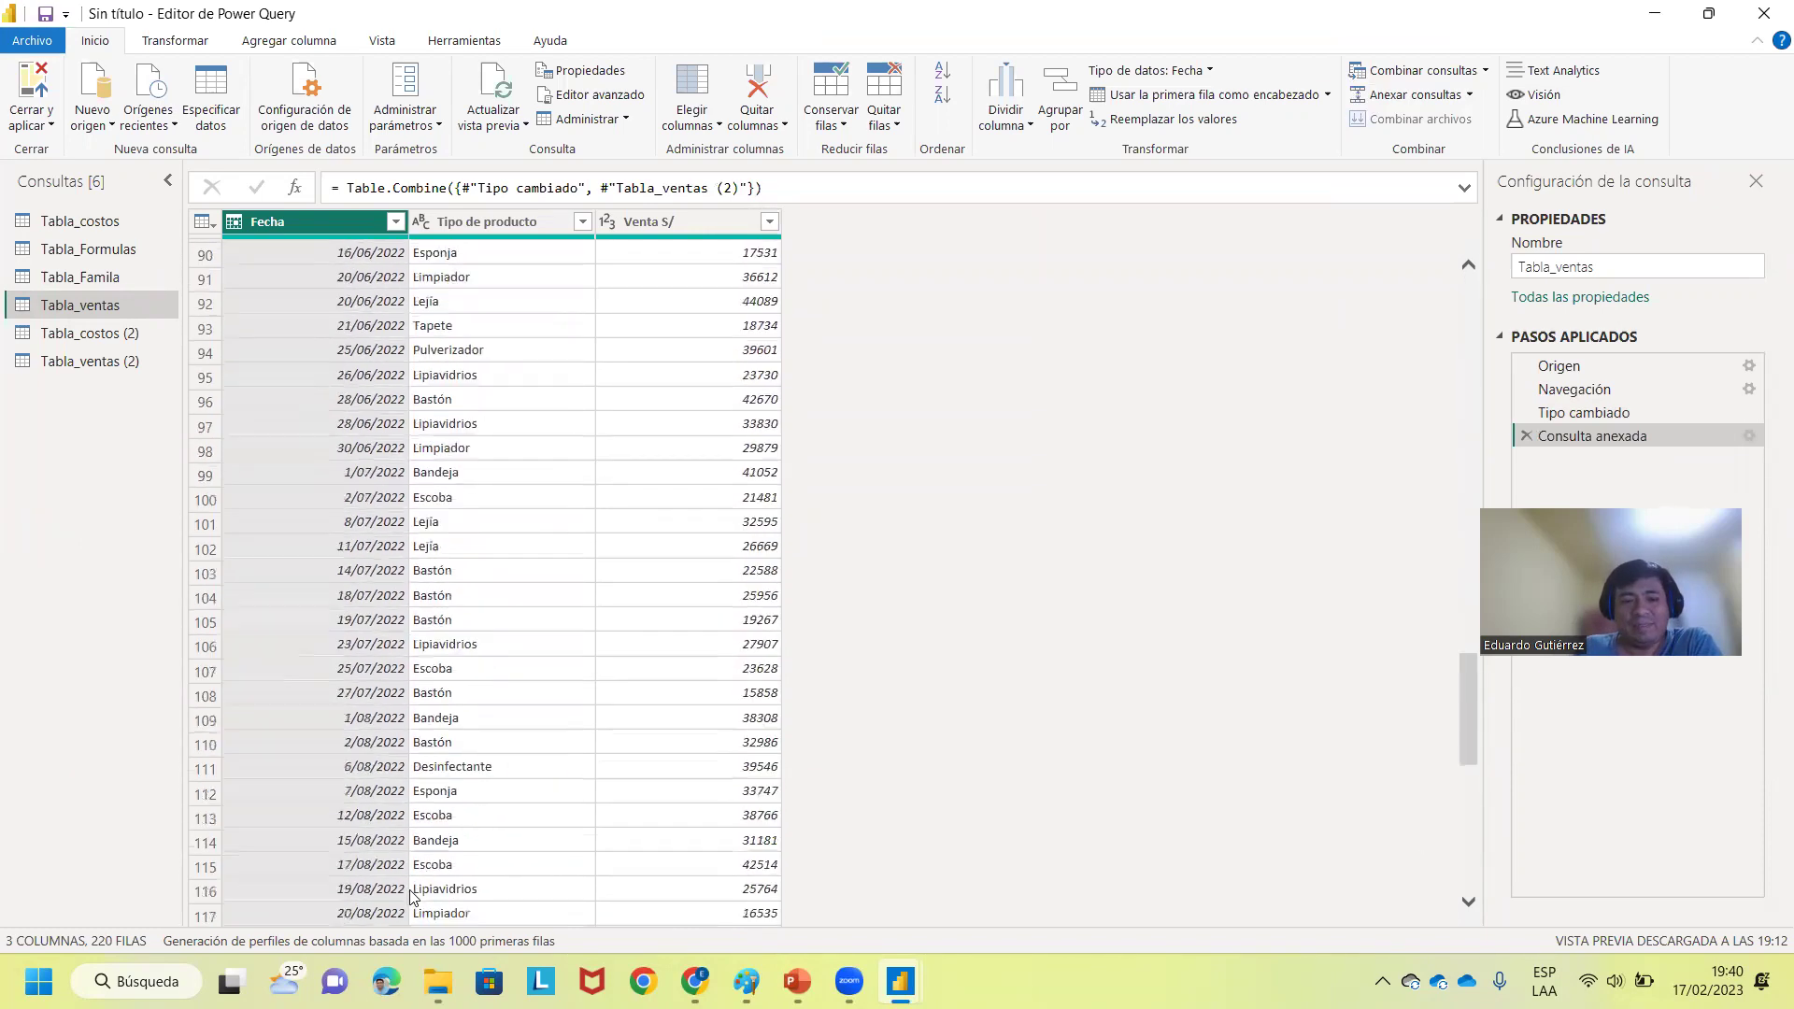
scroll(539, 904, down, 13)
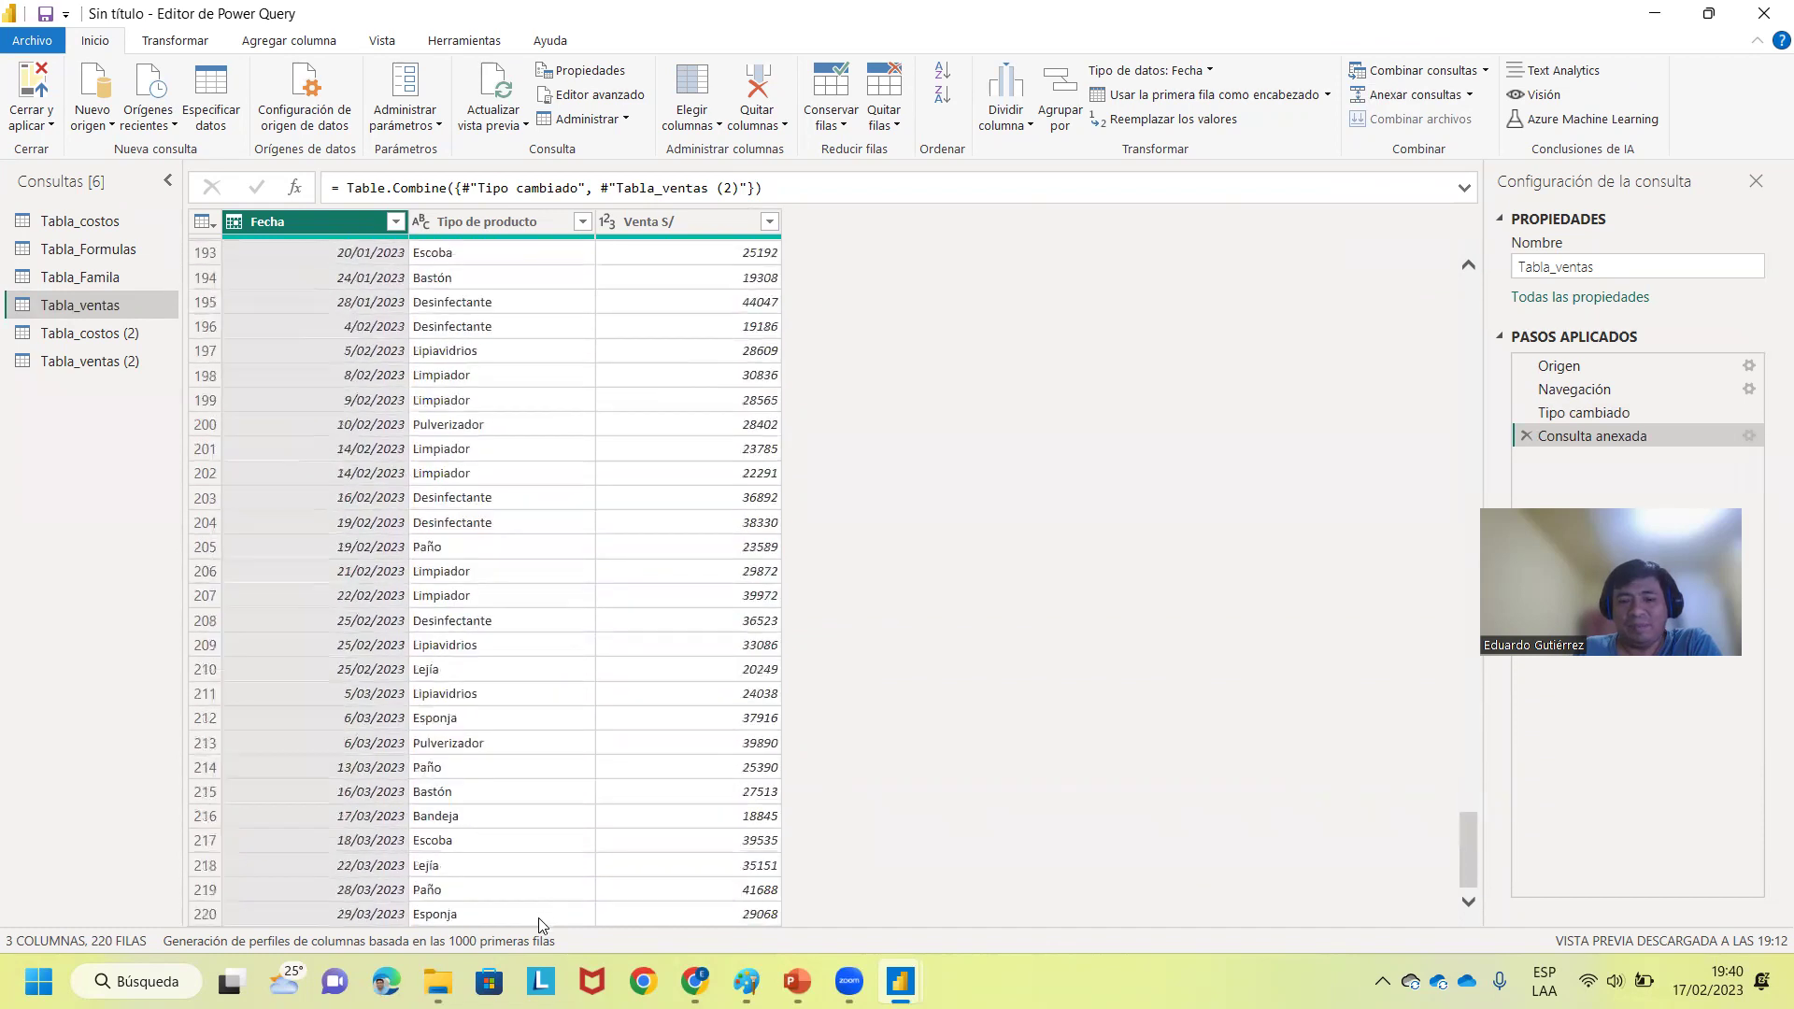
click(383, 916)
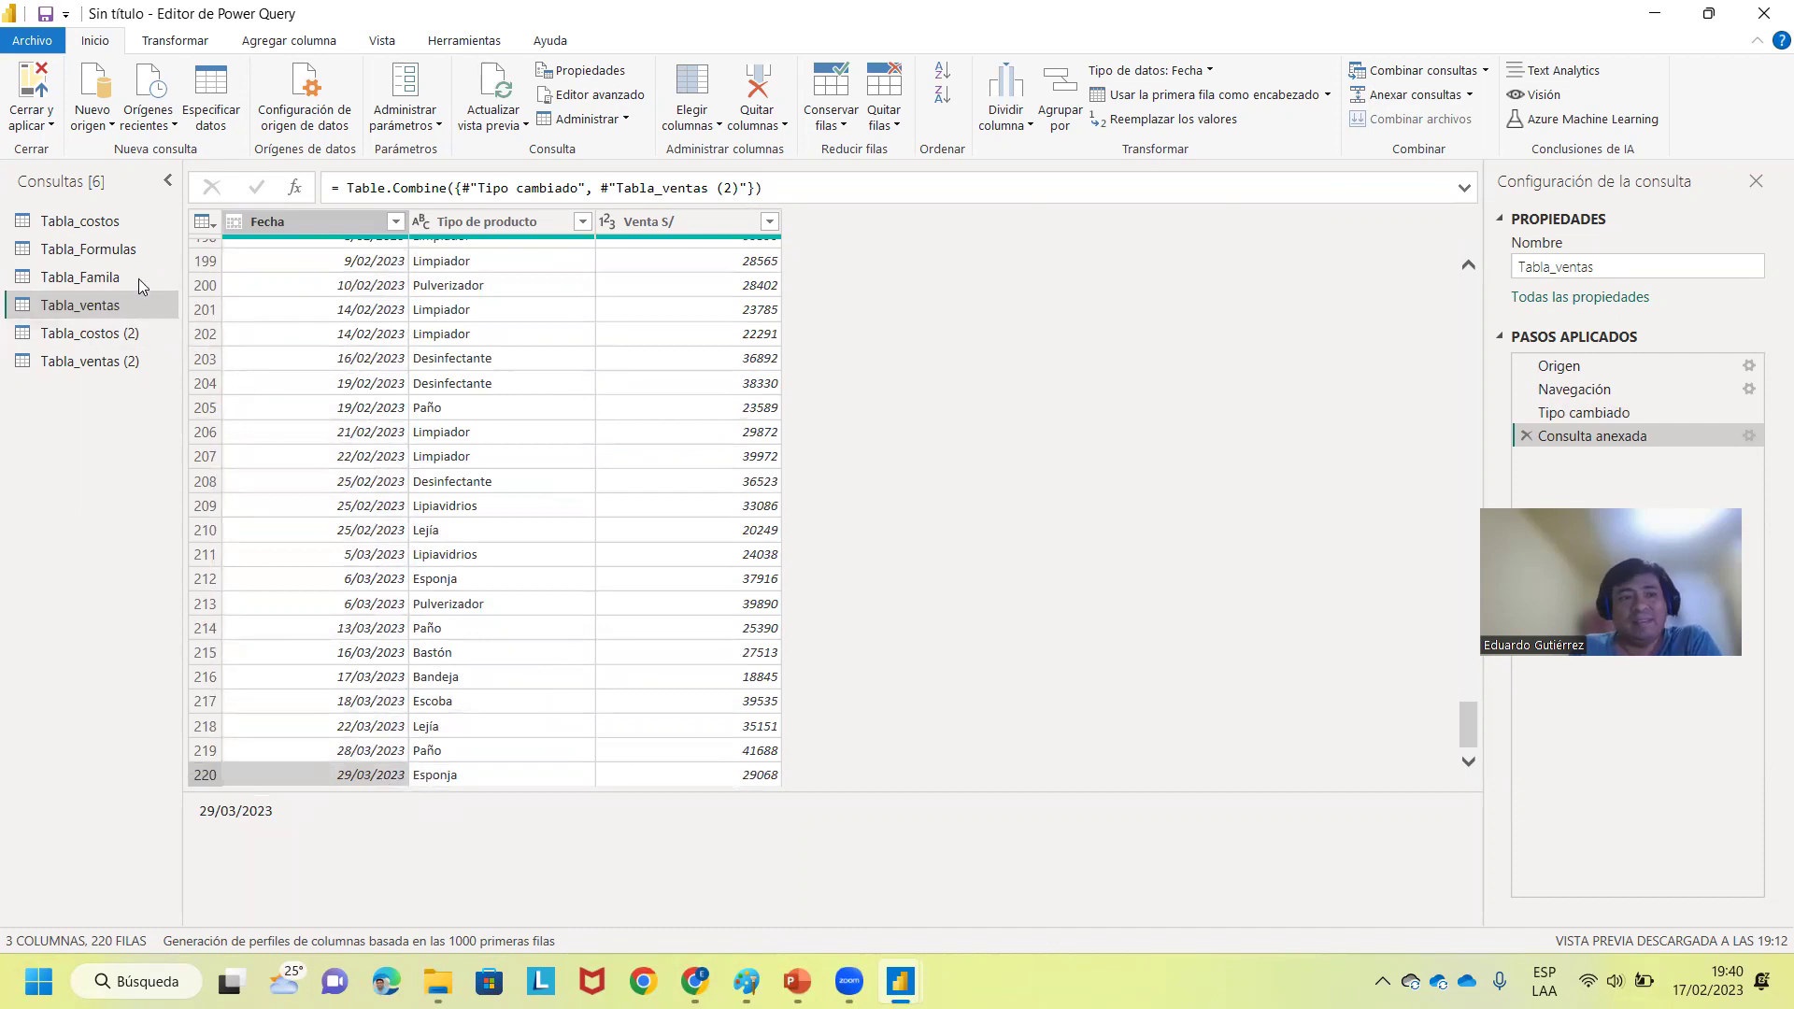
- Append Tabla_costos (2) to the Tabla_costos query and check the combined rows down to the last record
click(103, 221)
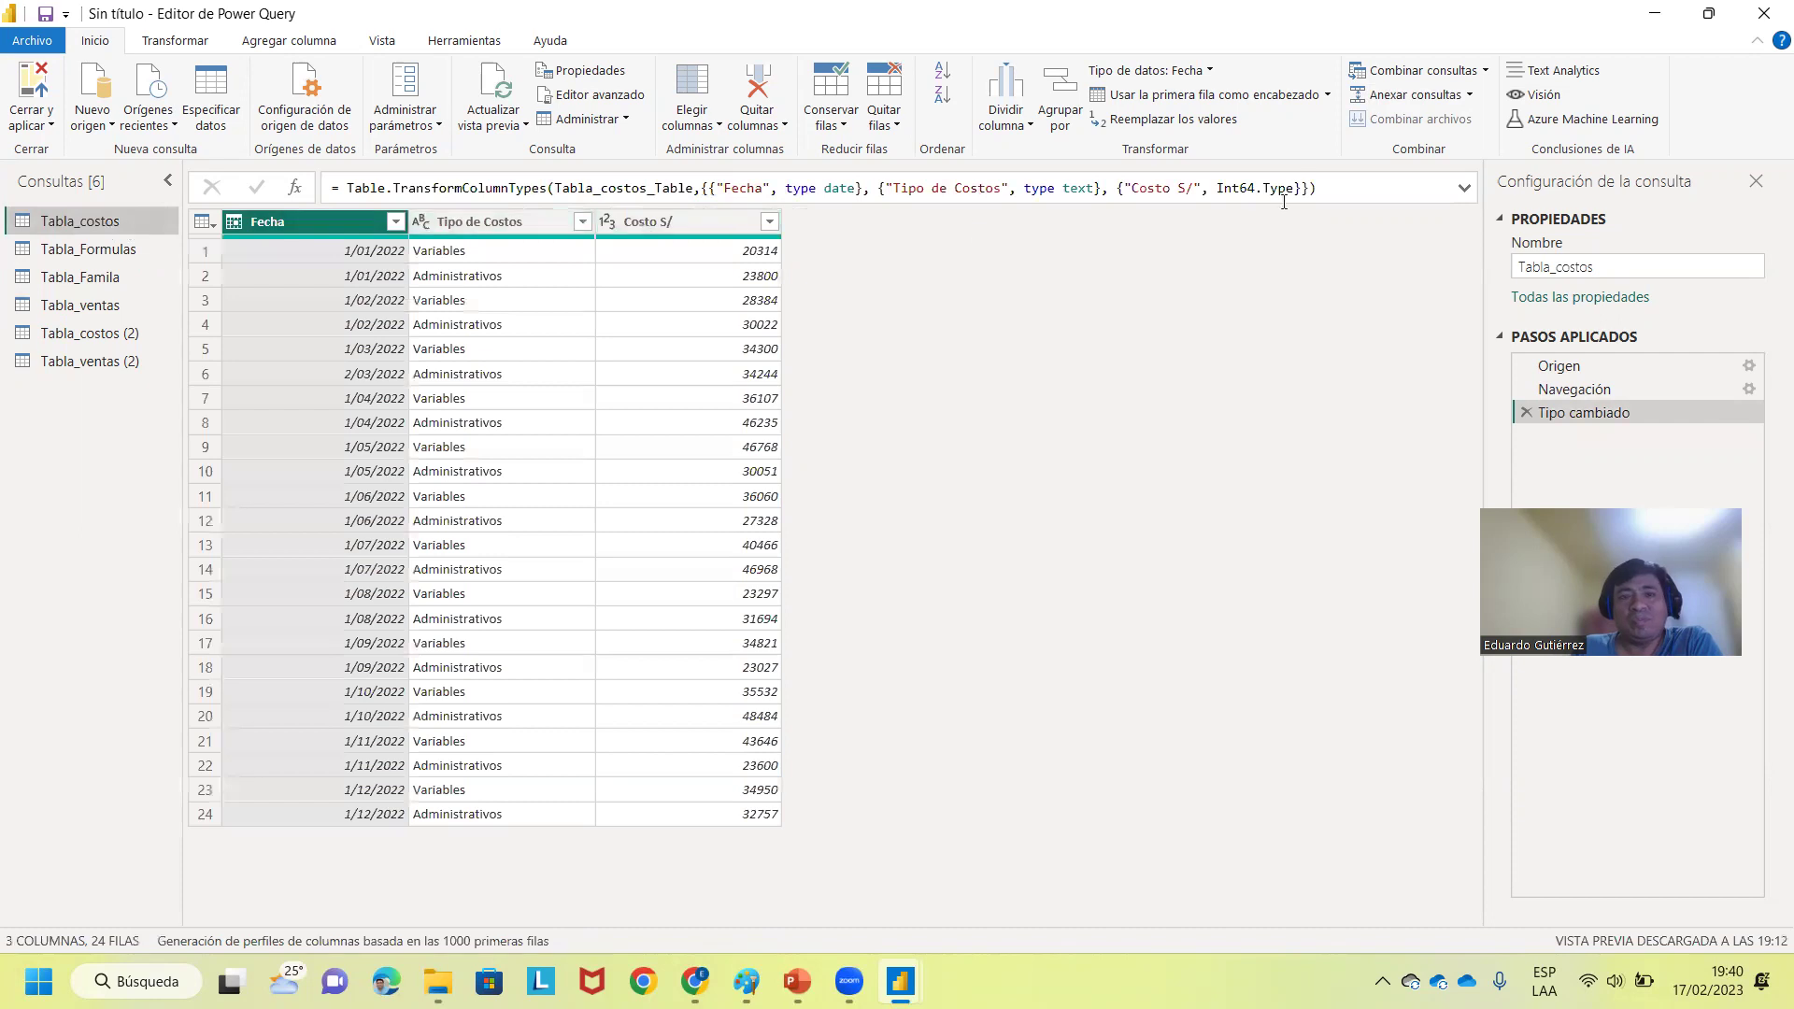
click(1468, 95)
click(1454, 122)
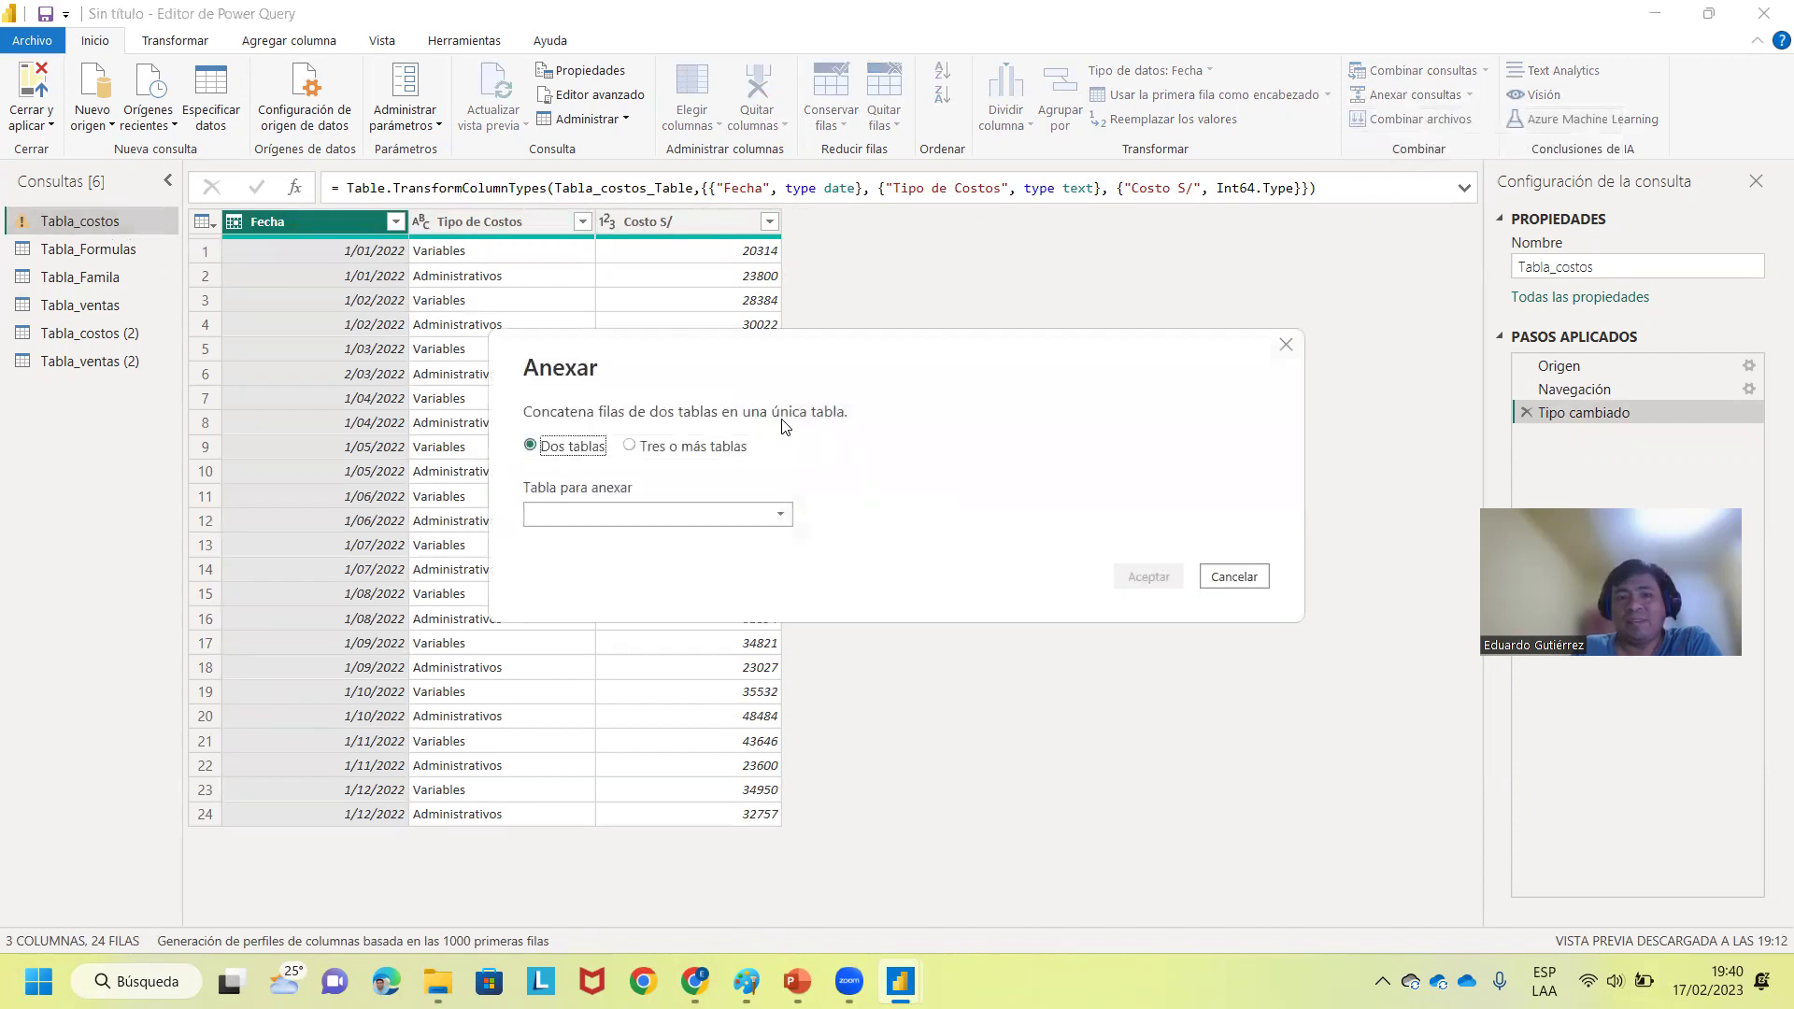
click(632, 517)
click(630, 633)
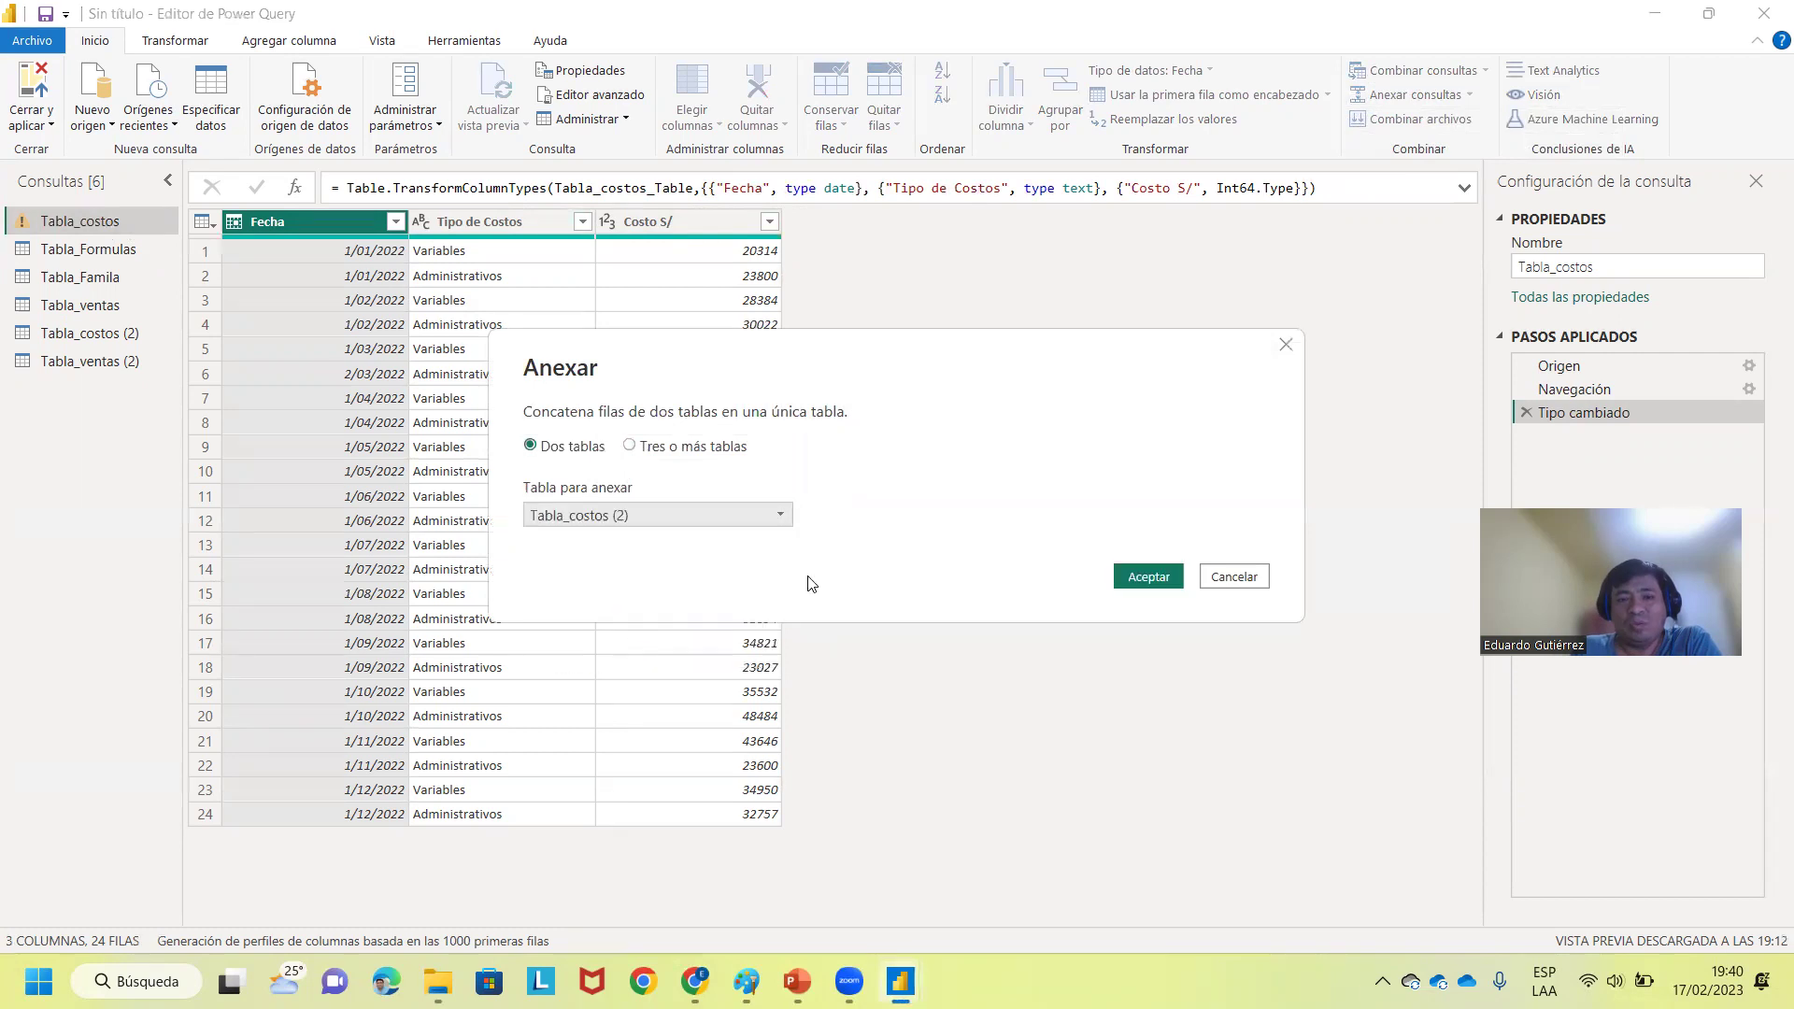
click(1152, 579)
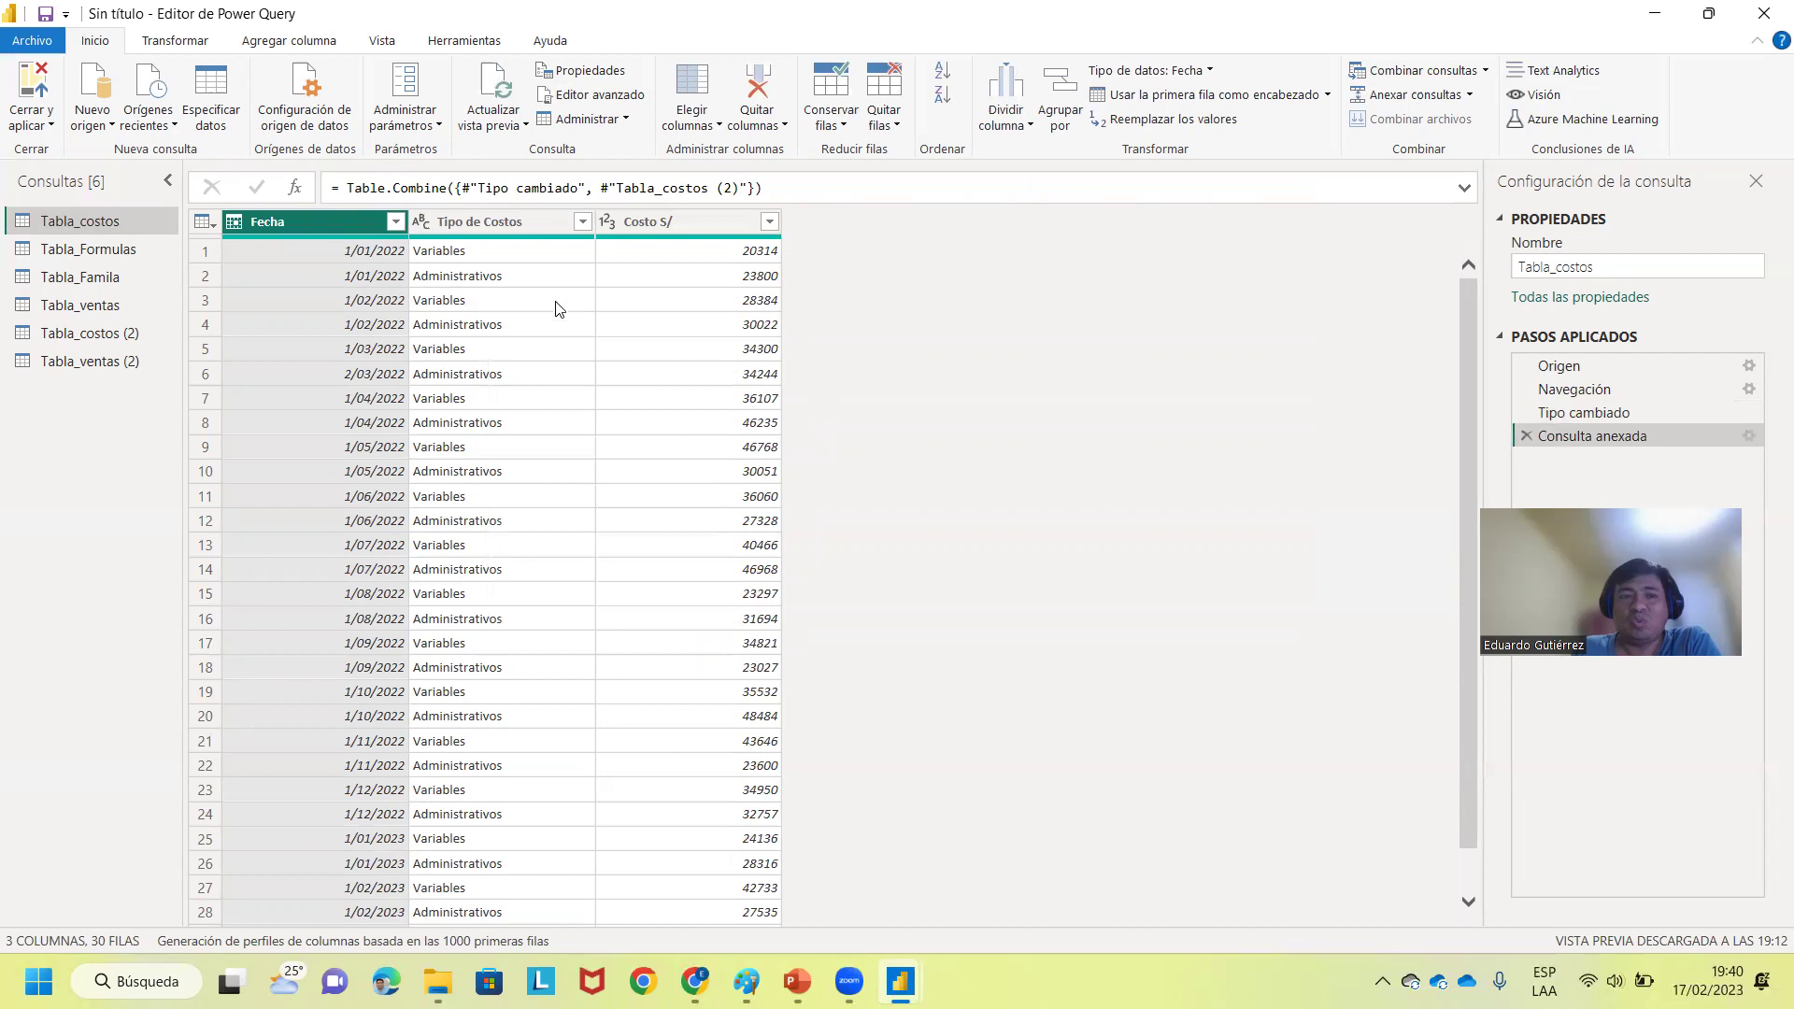
drag(1473, 338, 1461, 571)
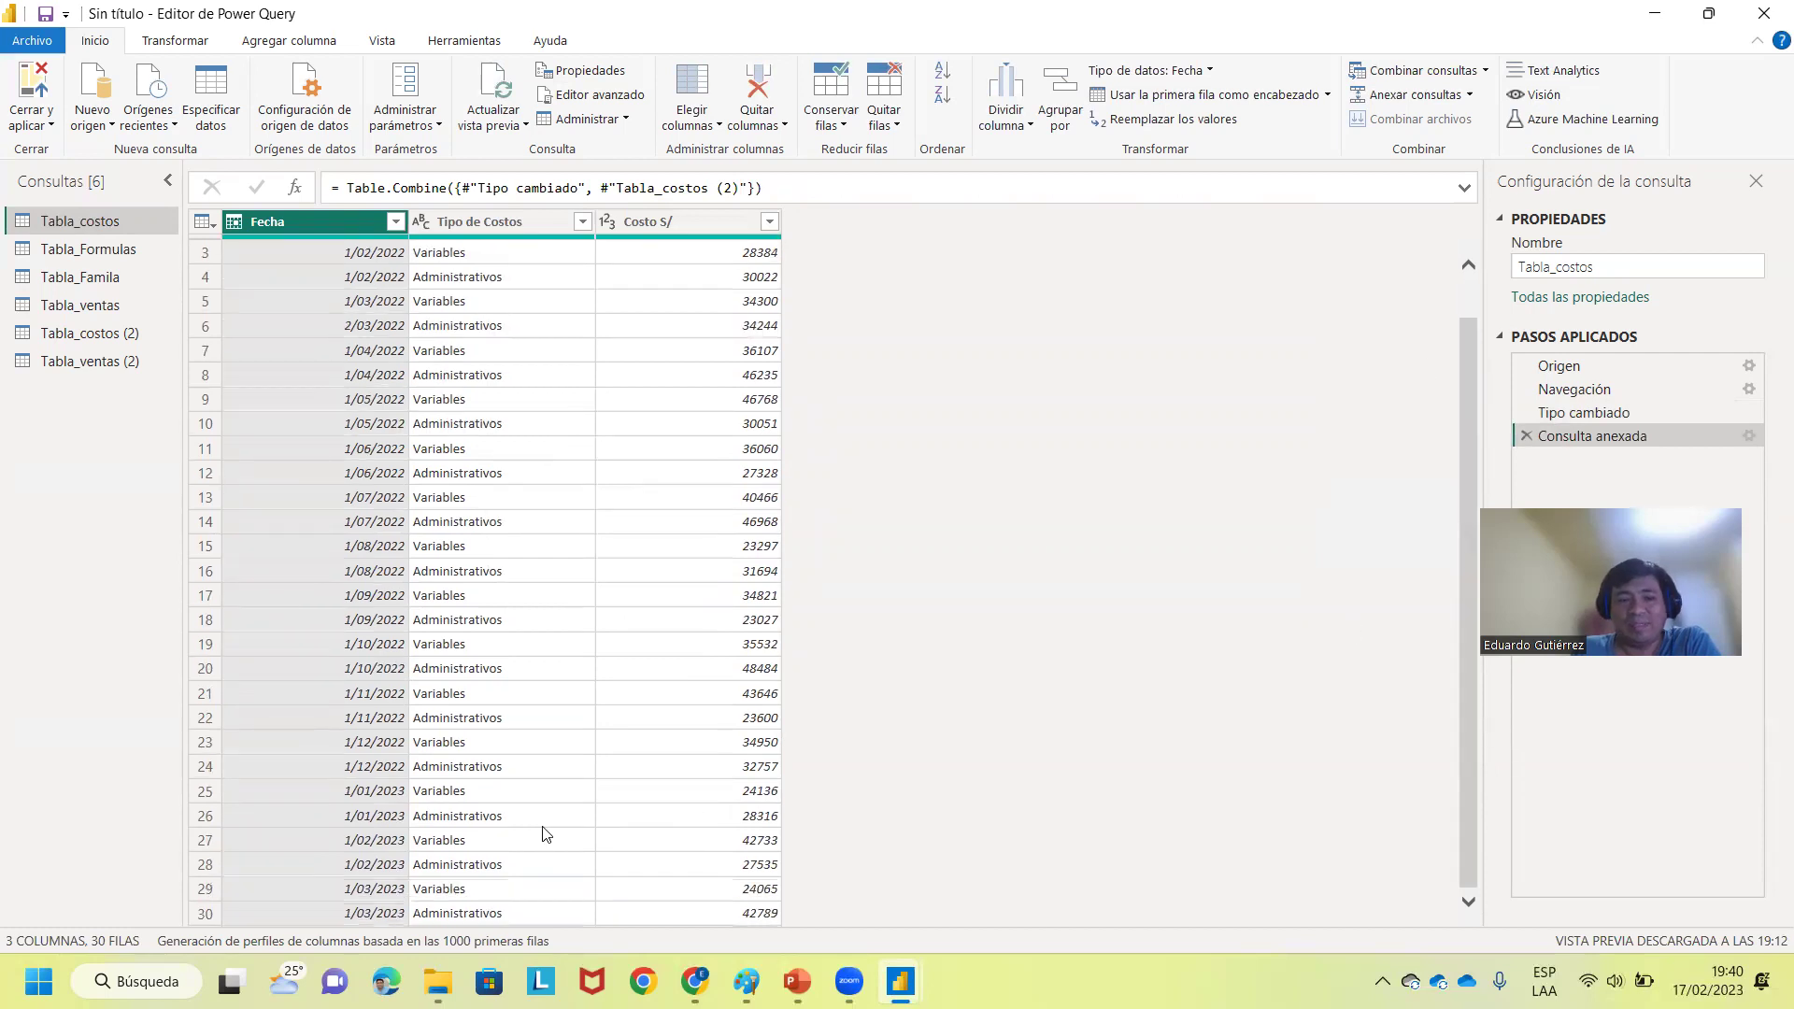
click(360, 915)
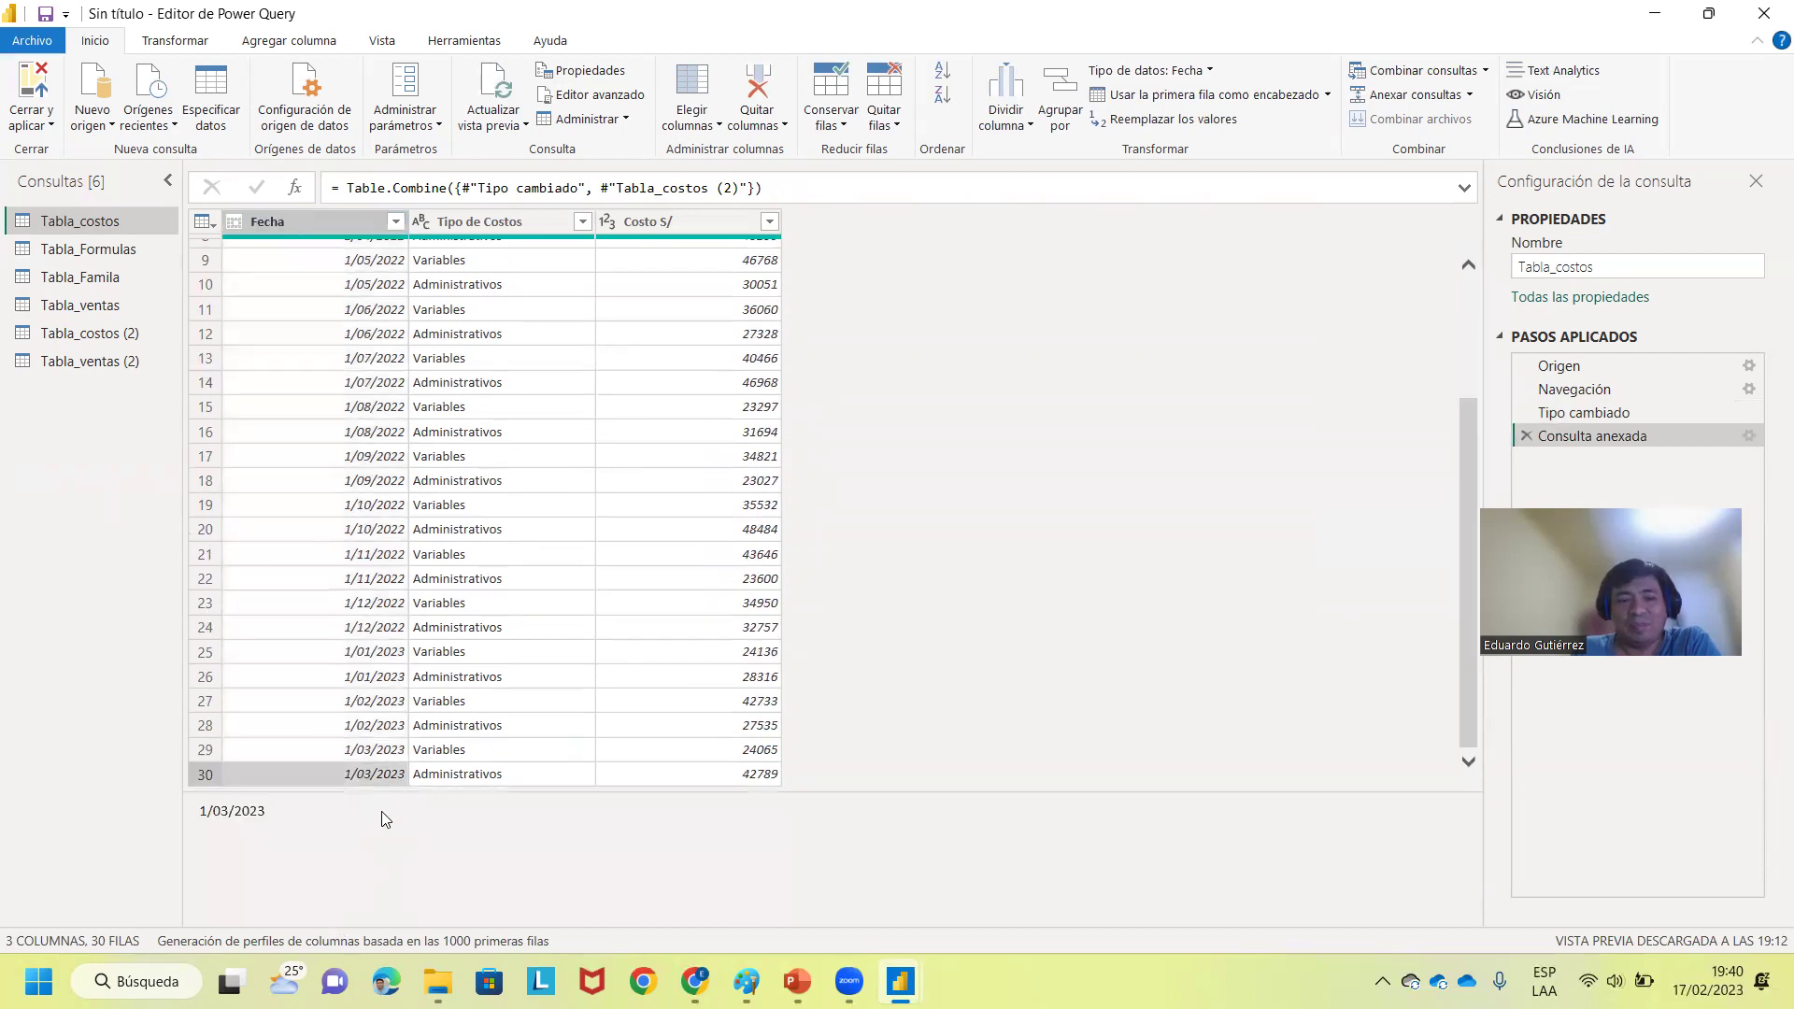
- Apply the query changes, close the Power Query editor, and review the rows of Tabla_ventas (2) in the data view
click(99, 334)
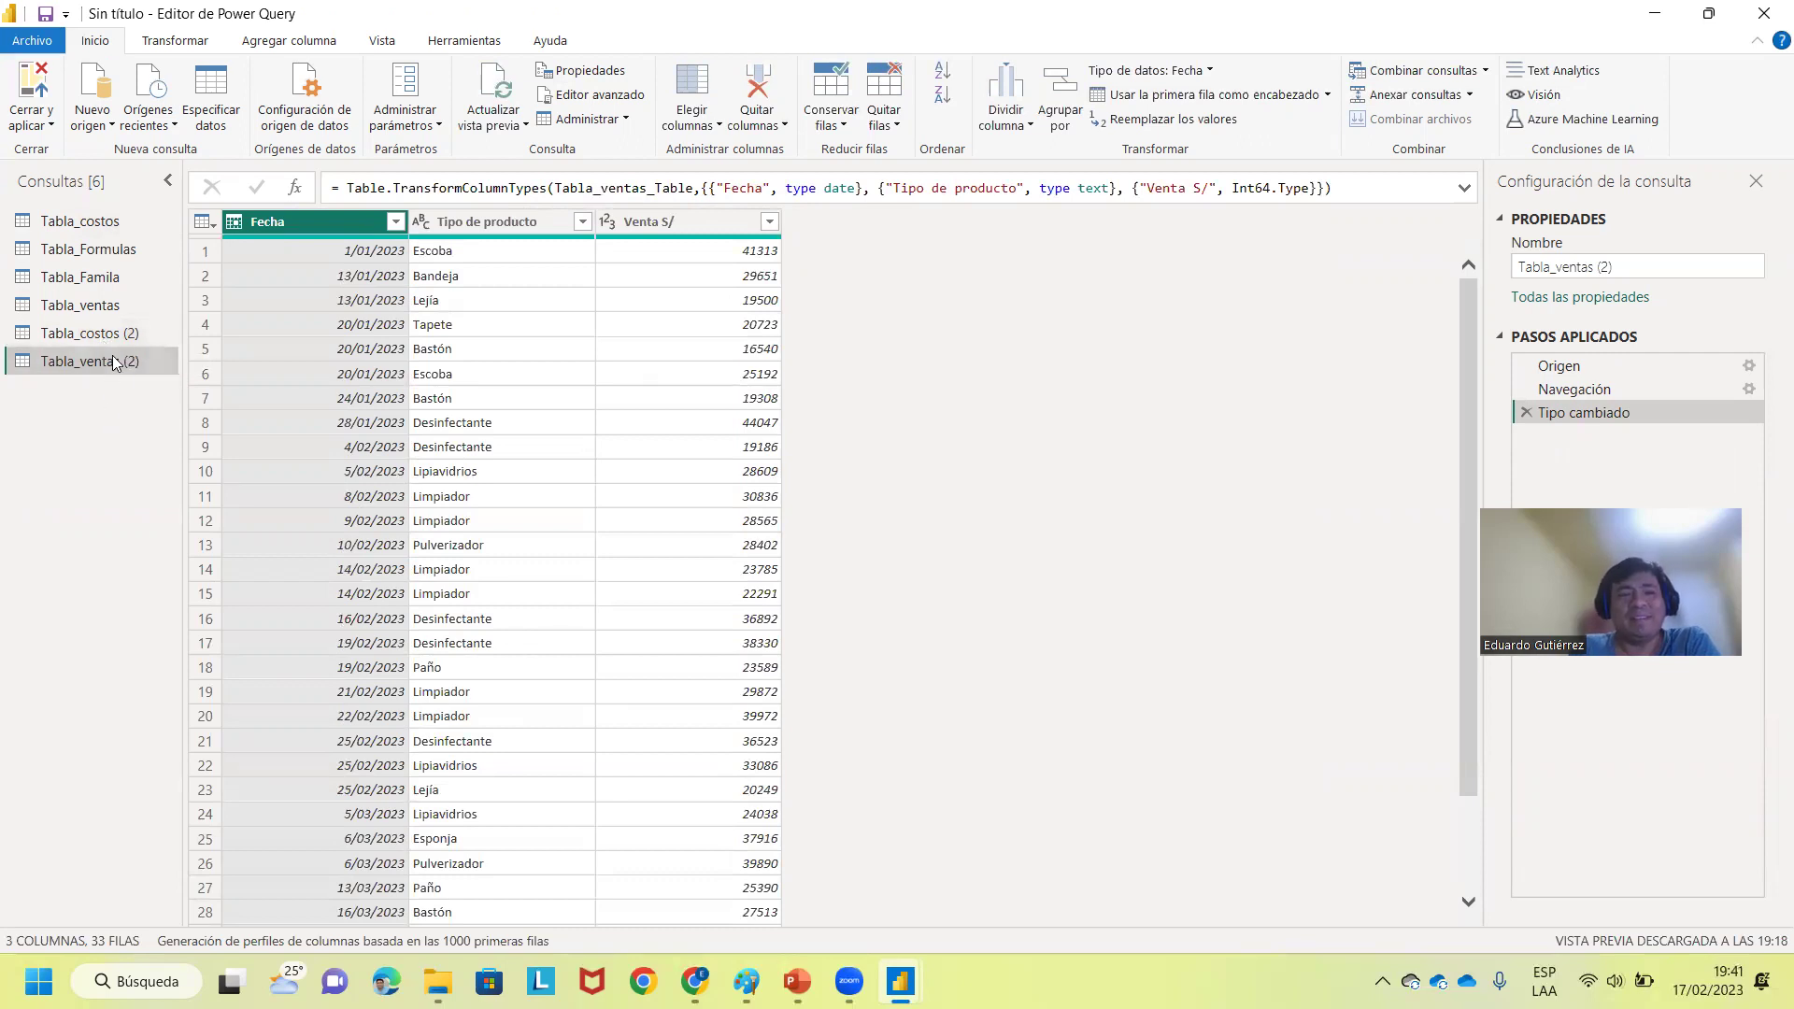
click(52, 128)
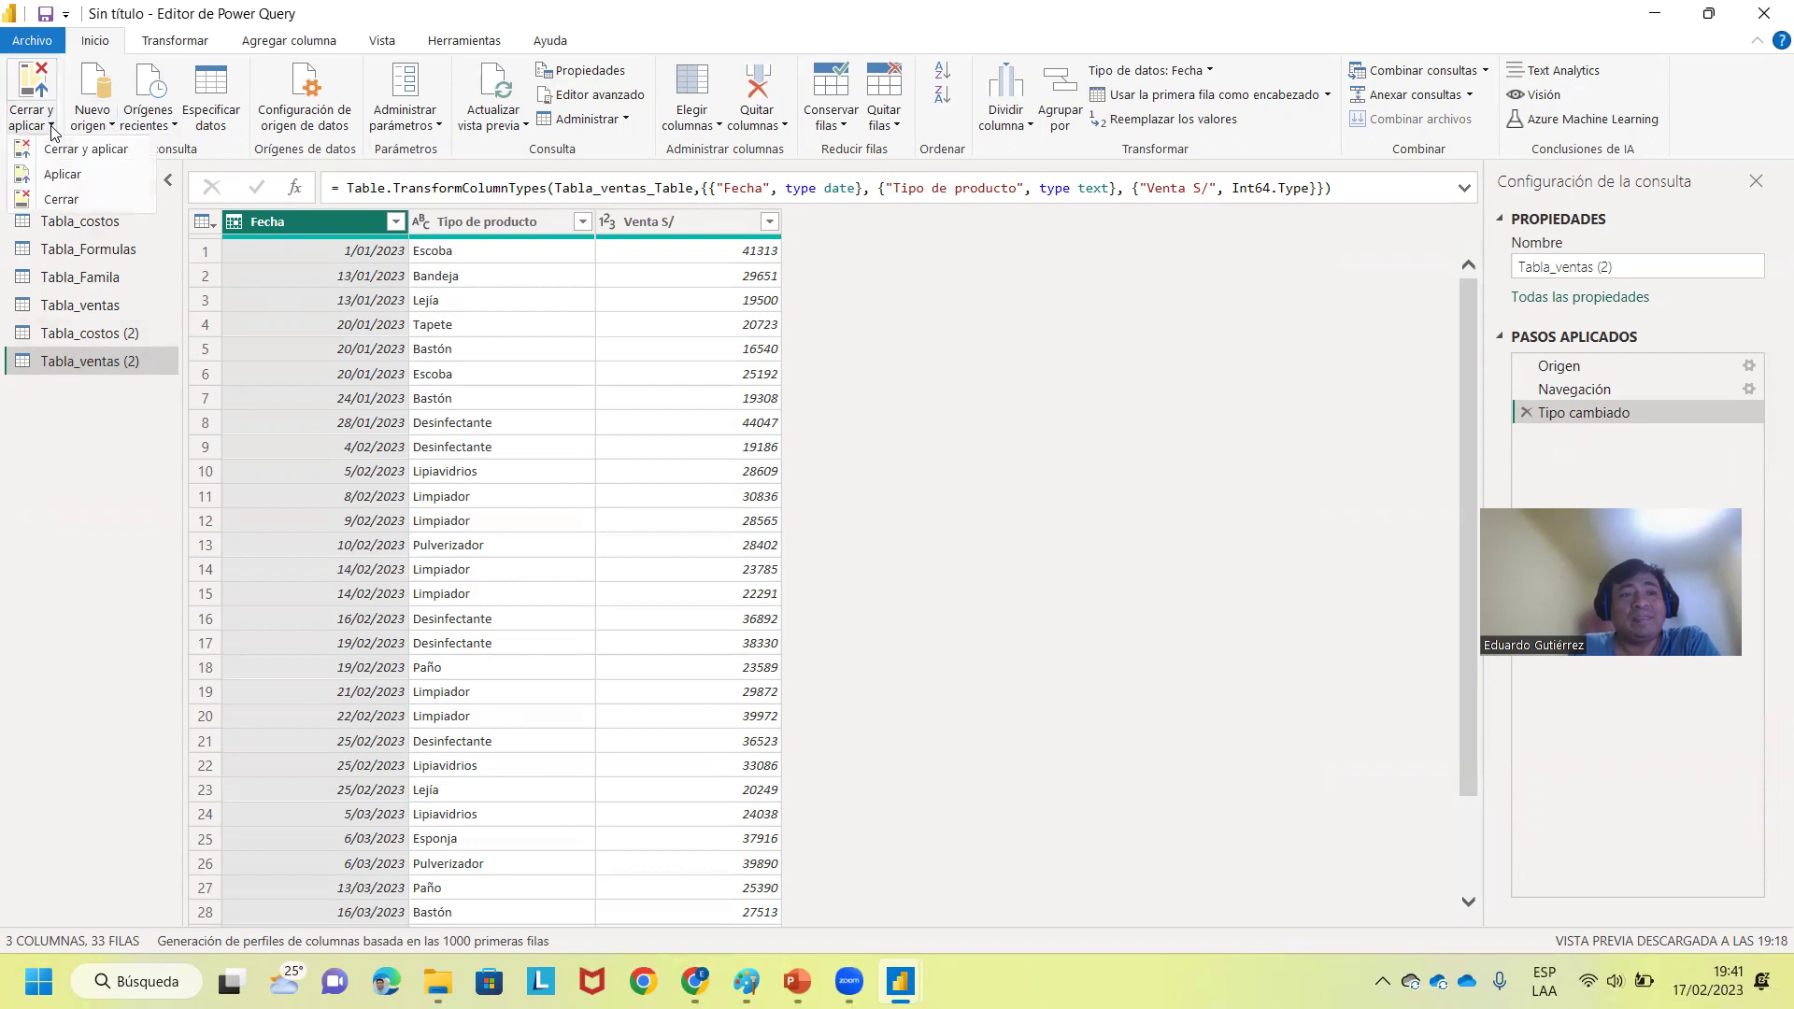
click(100, 152)
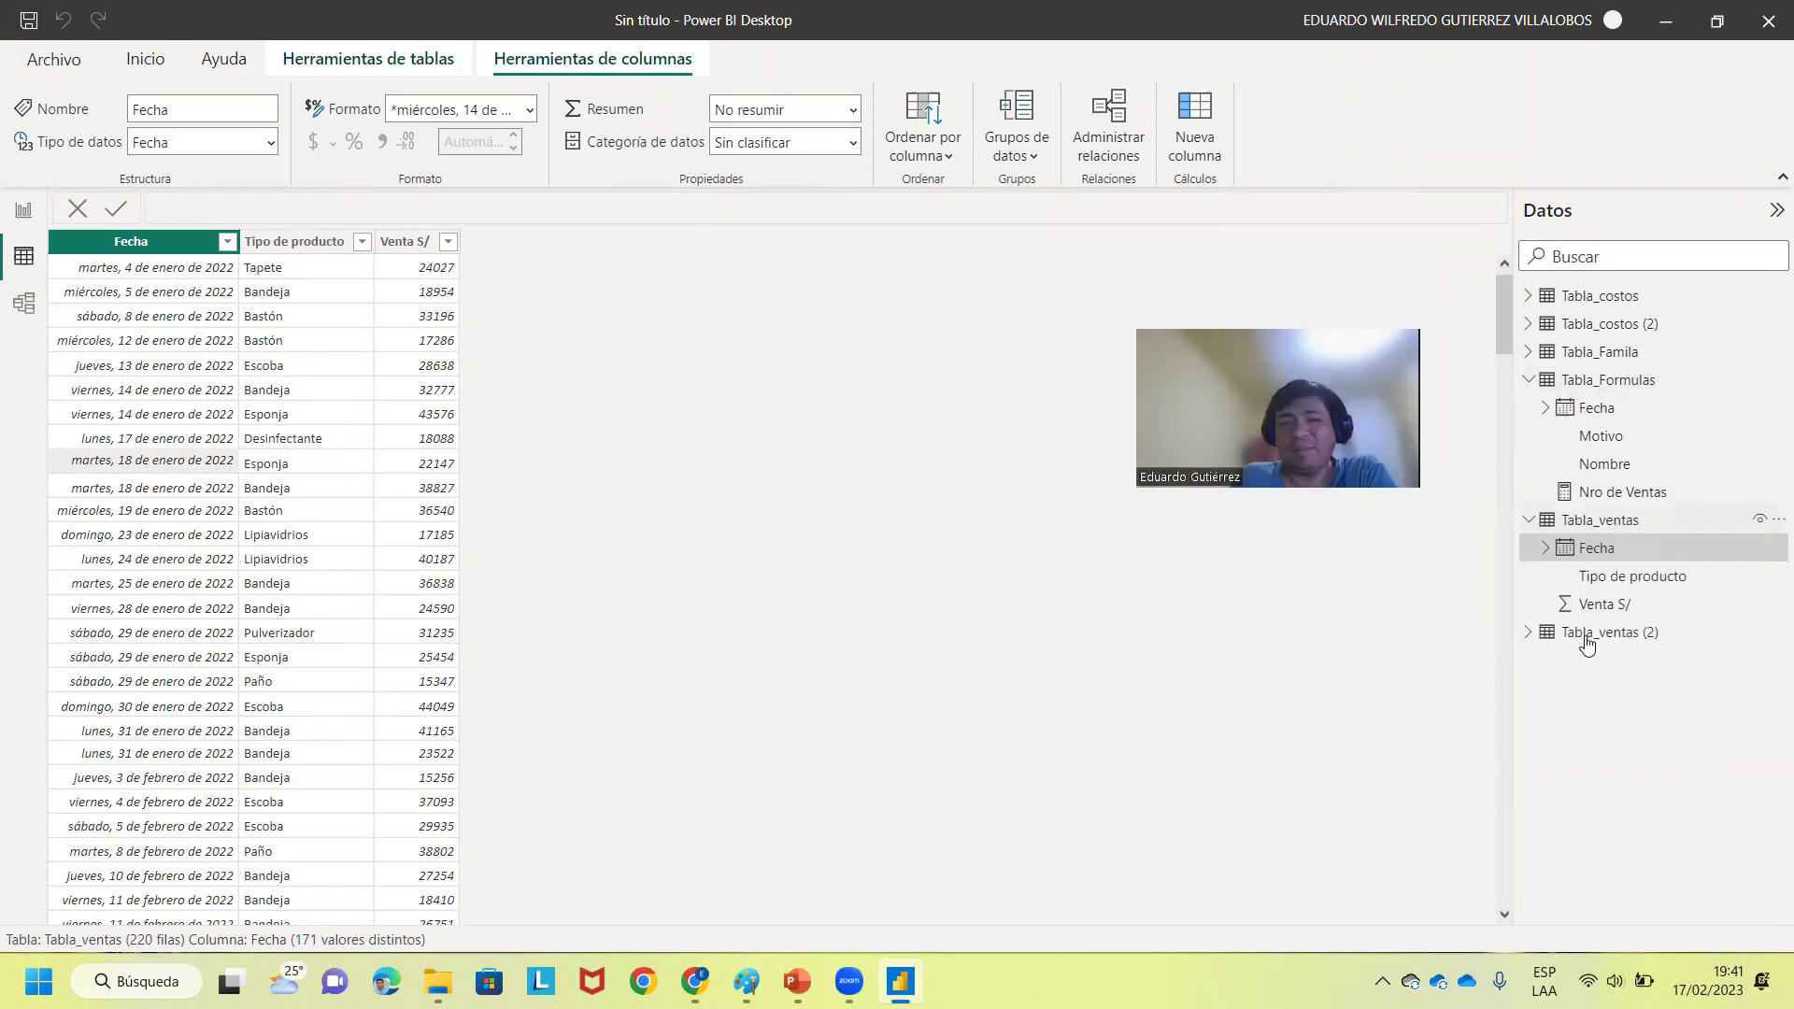
click(1572, 636)
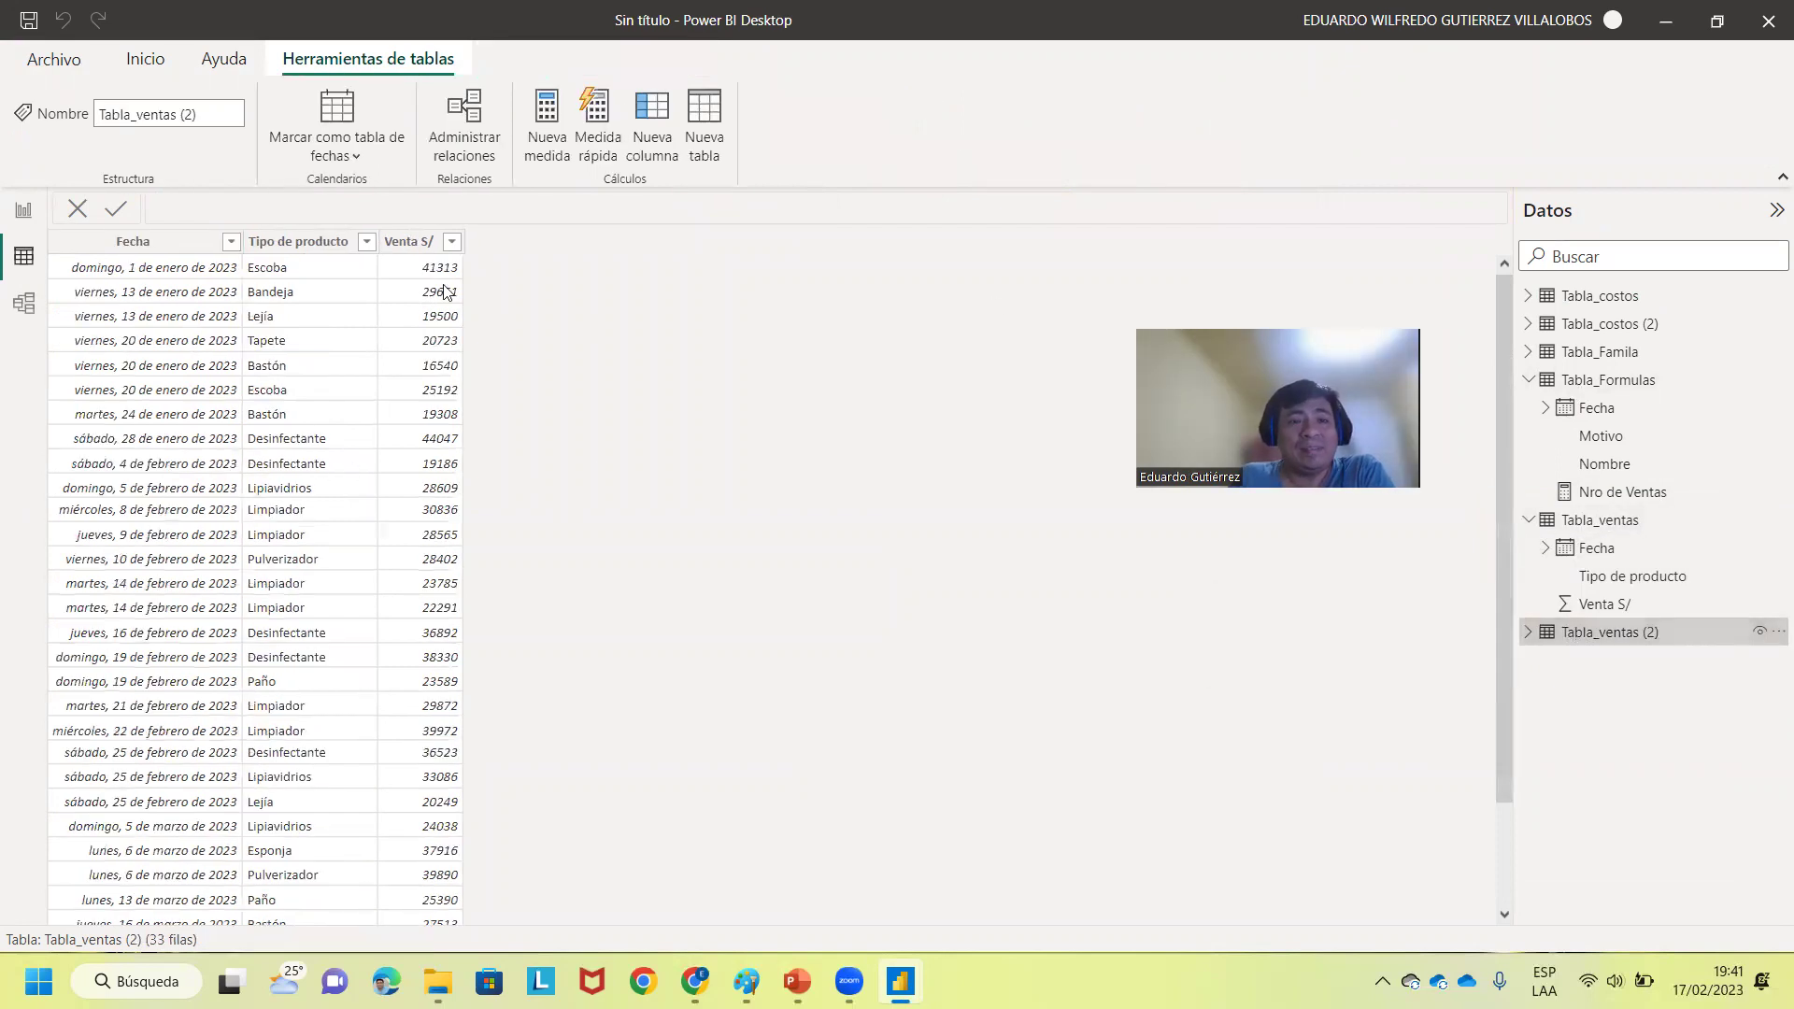
drag(1505, 297, 1504, 527)
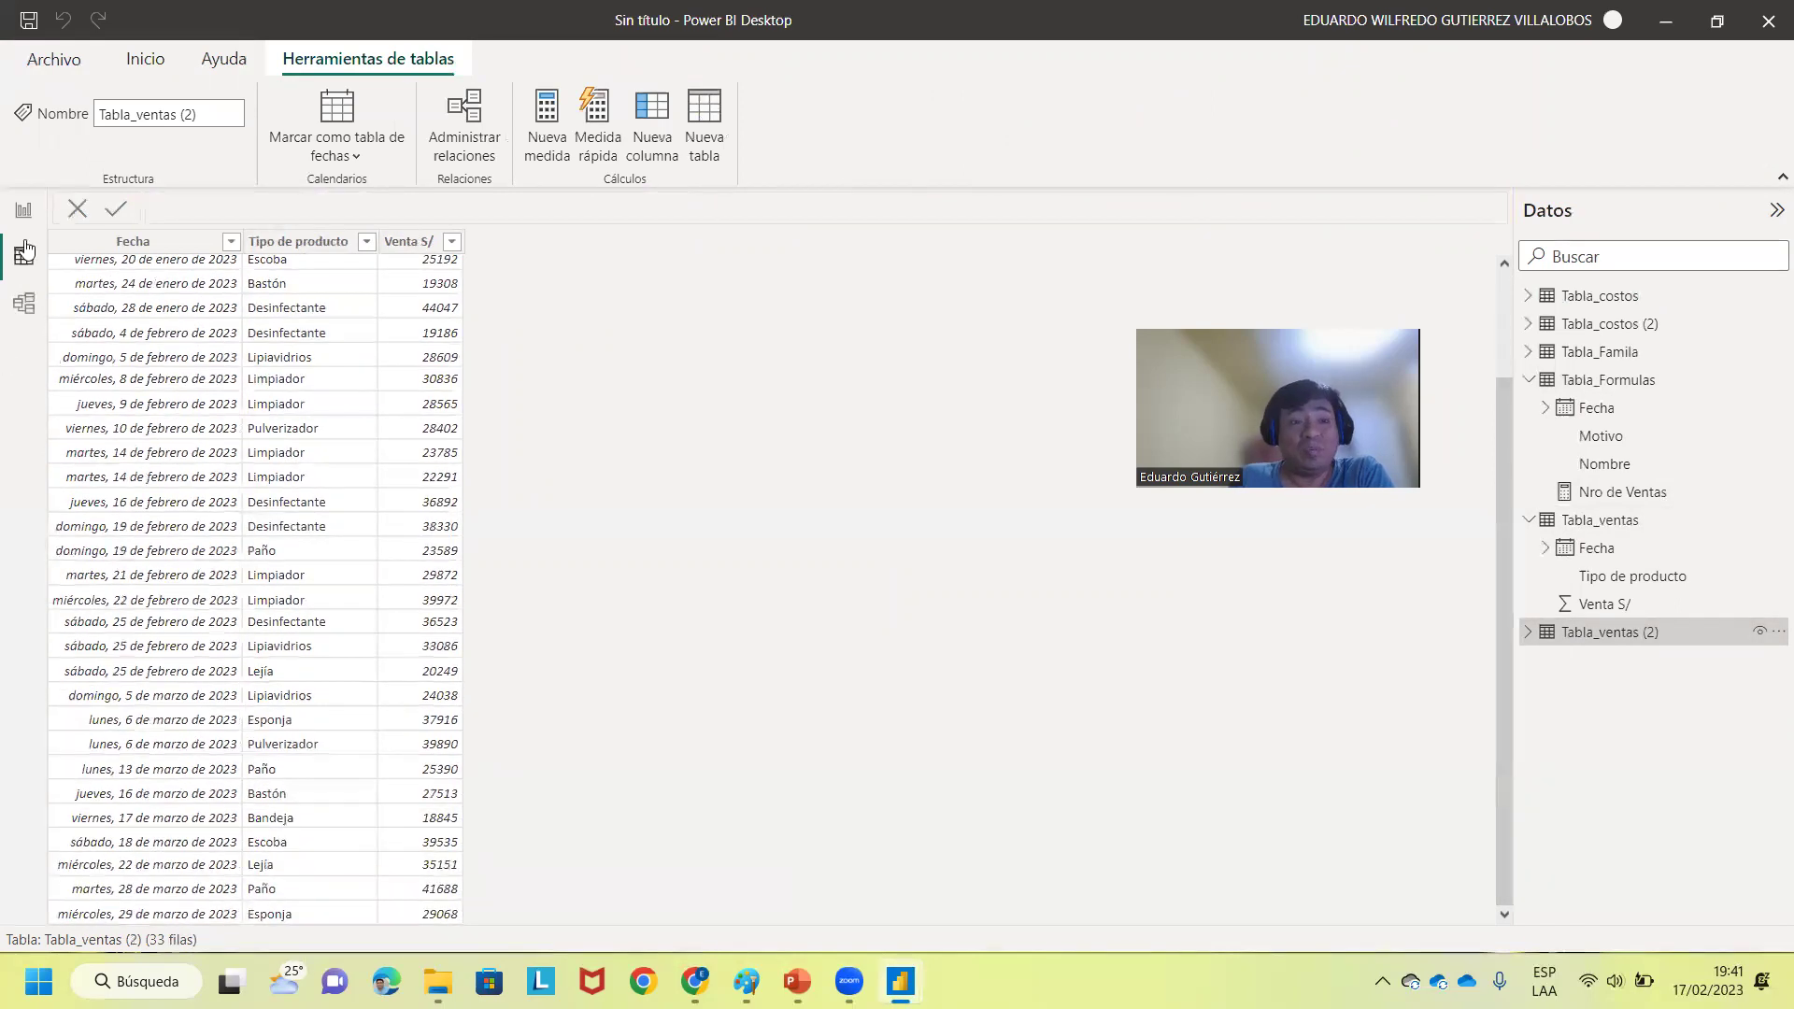
- Return to the report view and move the Nro de Ventas card slightly up and to the left on the page
click(23, 212)
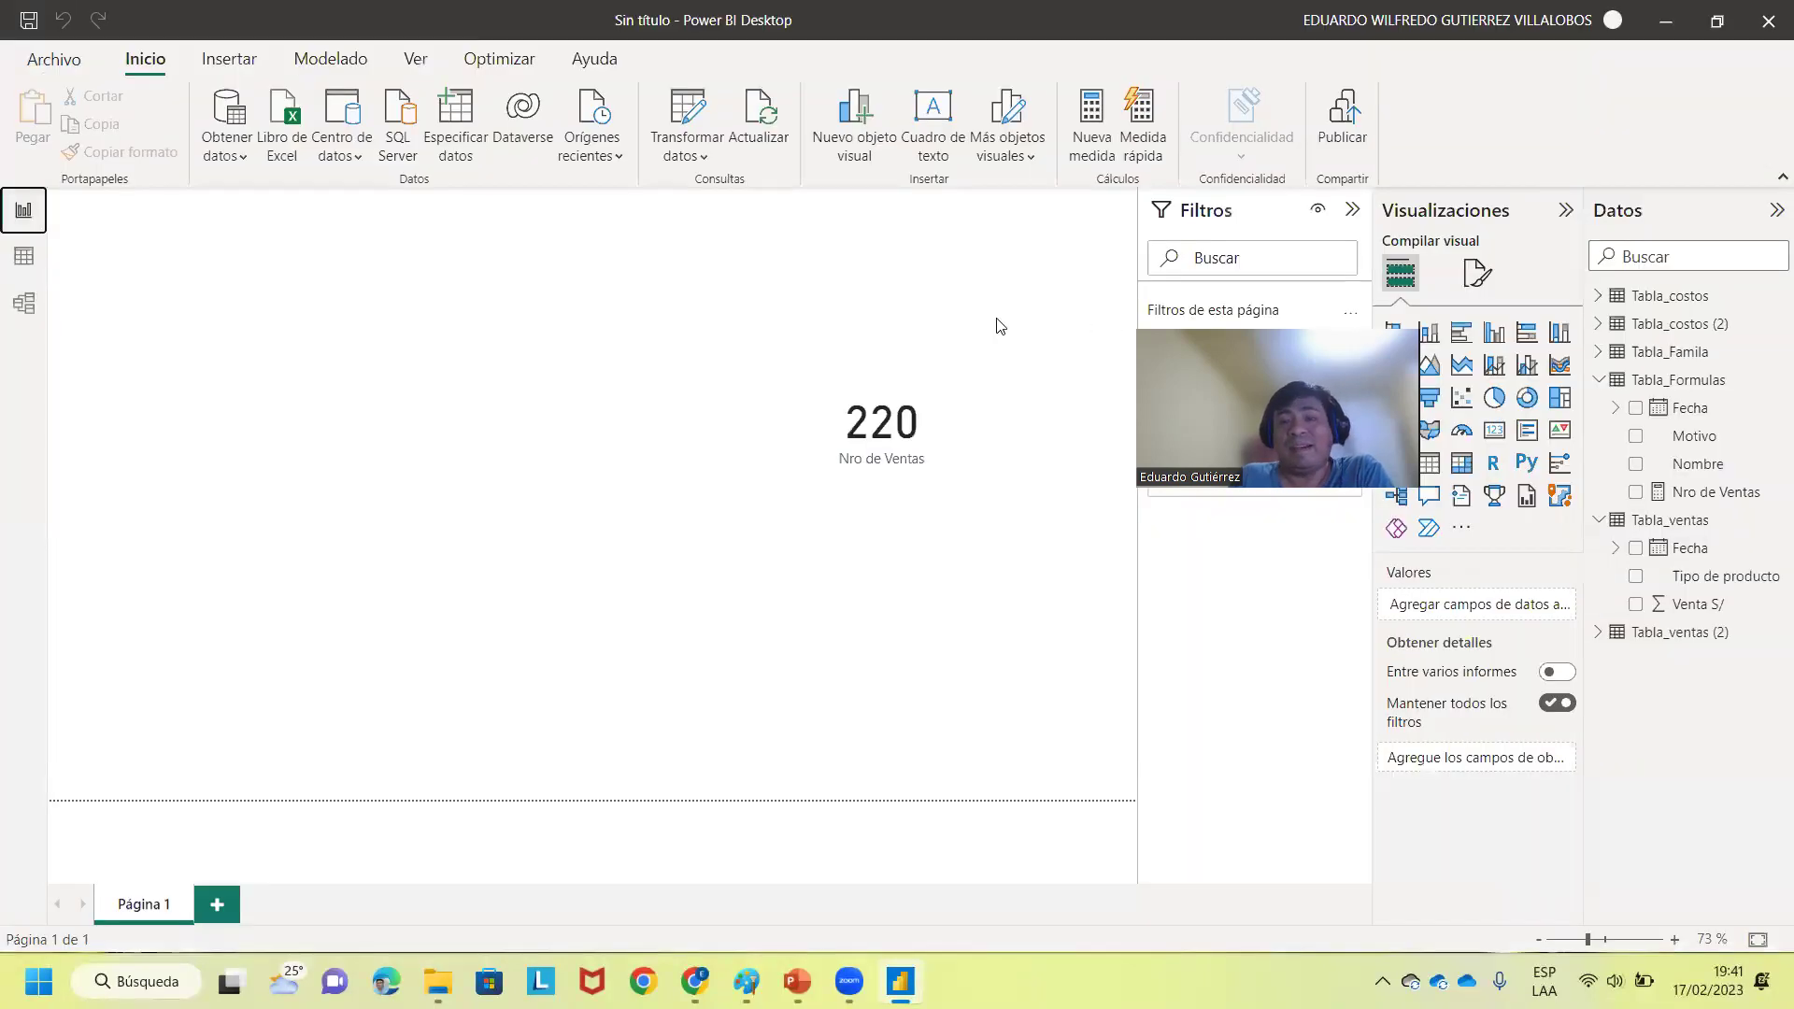
click(876, 322)
drag(867, 316, 796, 301)
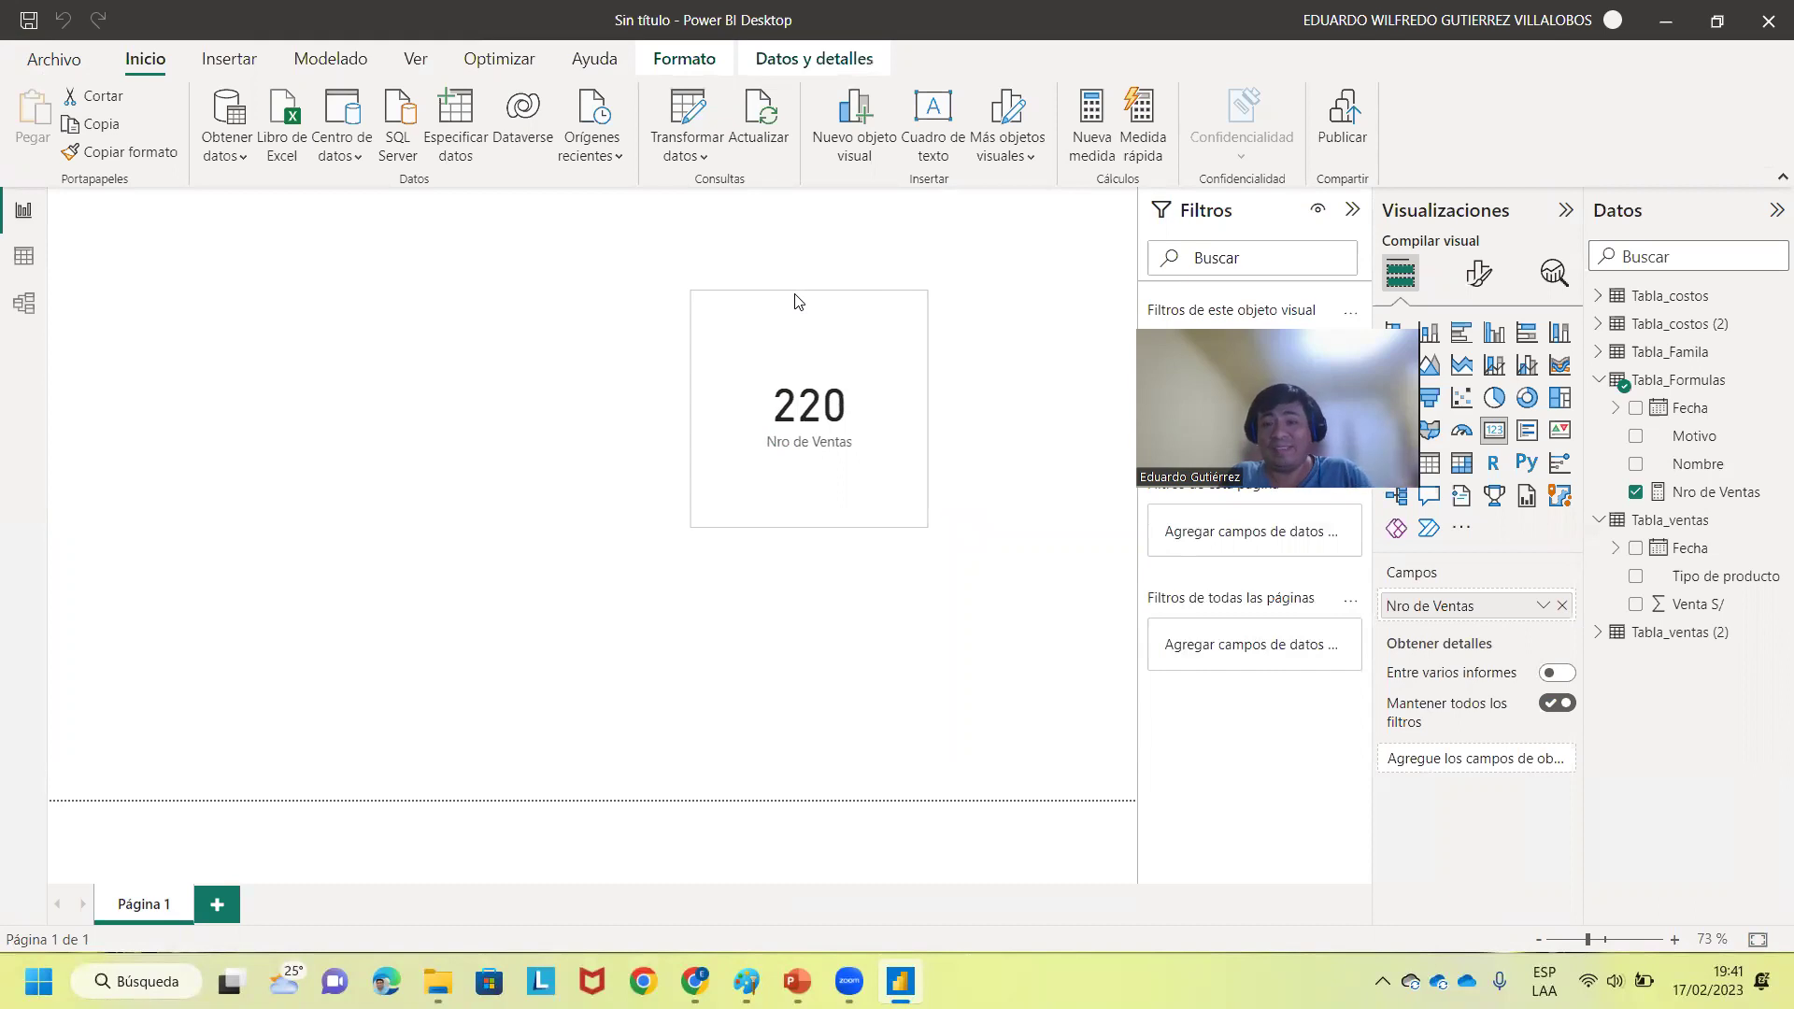
drag(796, 300, 797, 299)
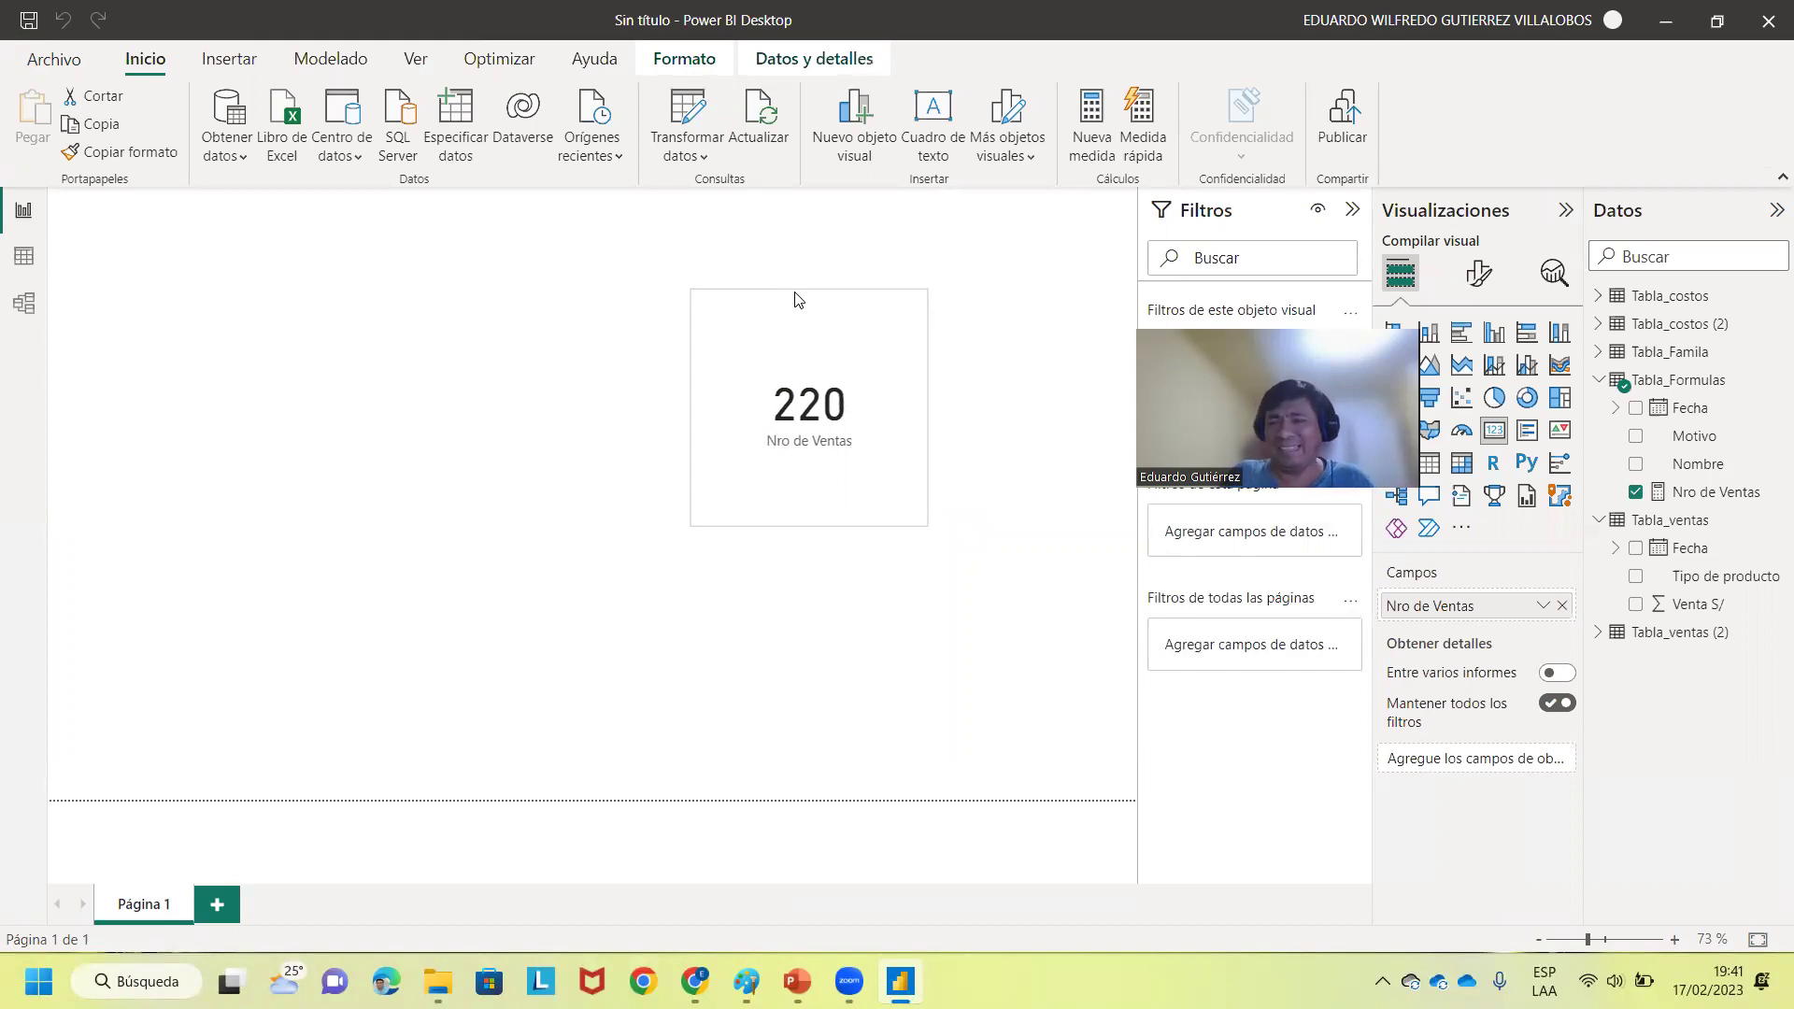
drag(795, 299, 791, 285)
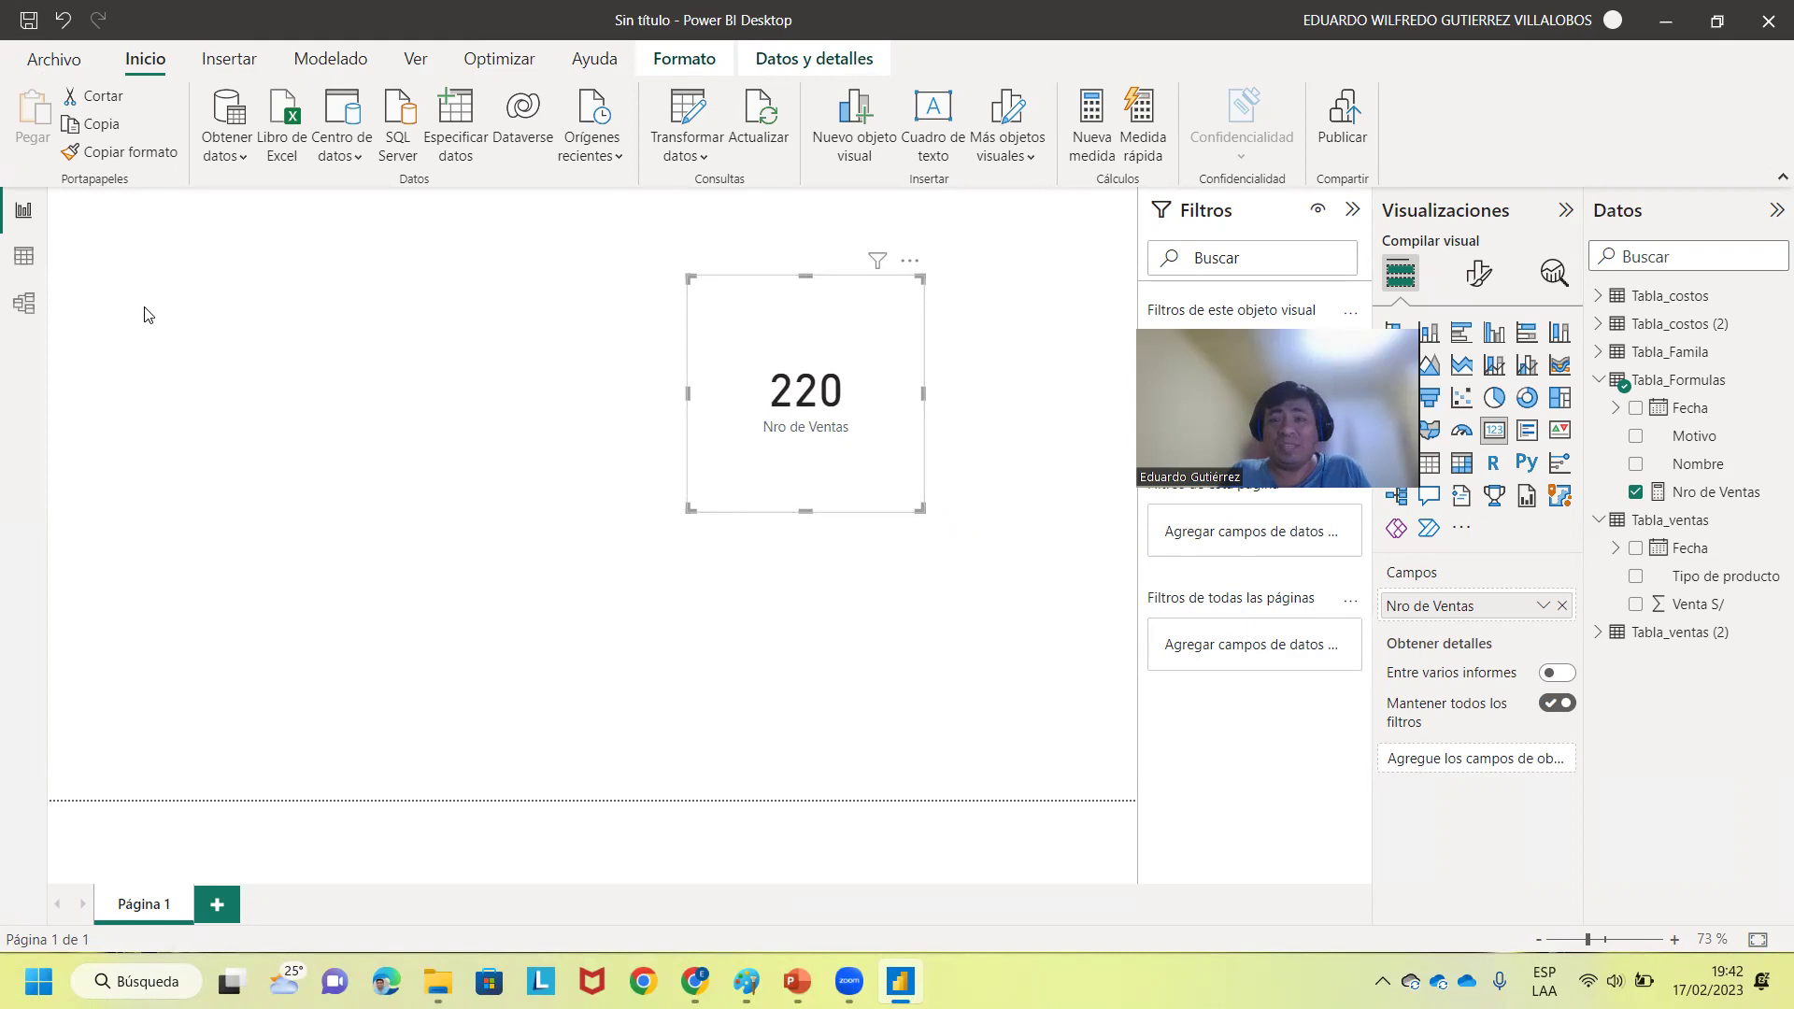
- Open the model view and move Tabla_ventas (2) beneath Tabla_Famila and Tabla_costos (2) beneath Tabla_ventas in the diagram
click(24, 299)
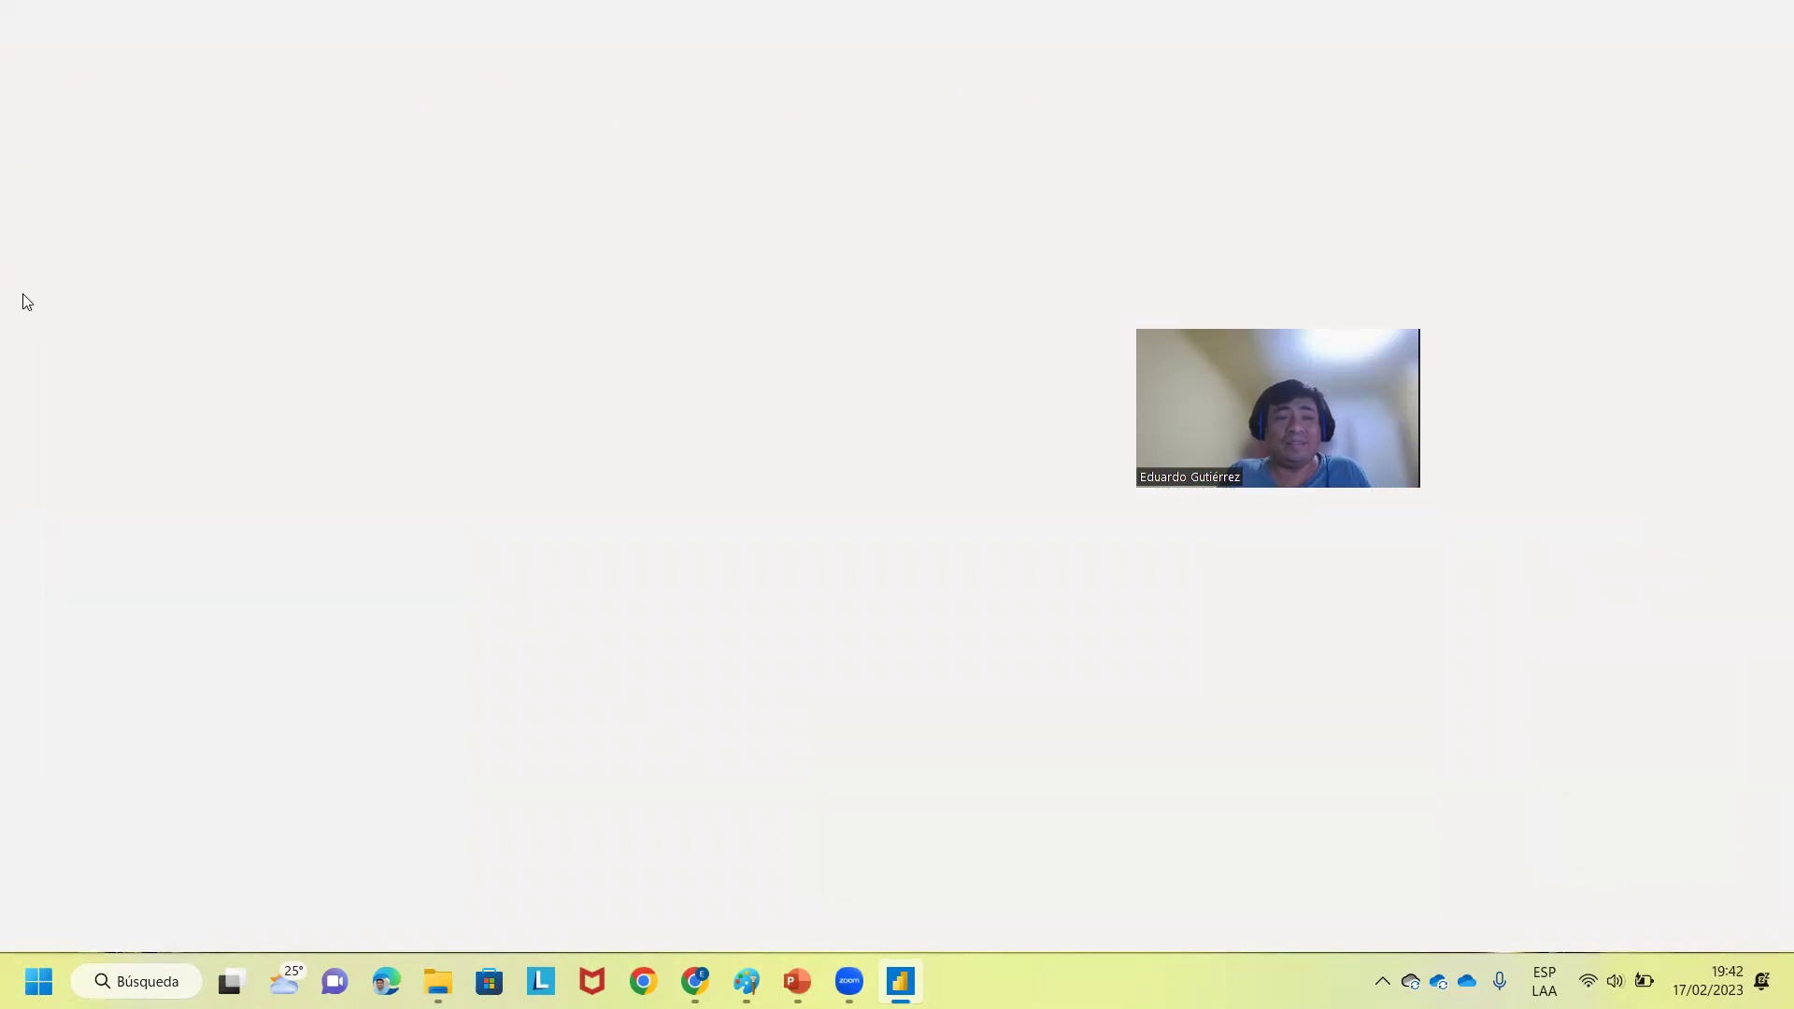
scroll(746, 499, down, 5)
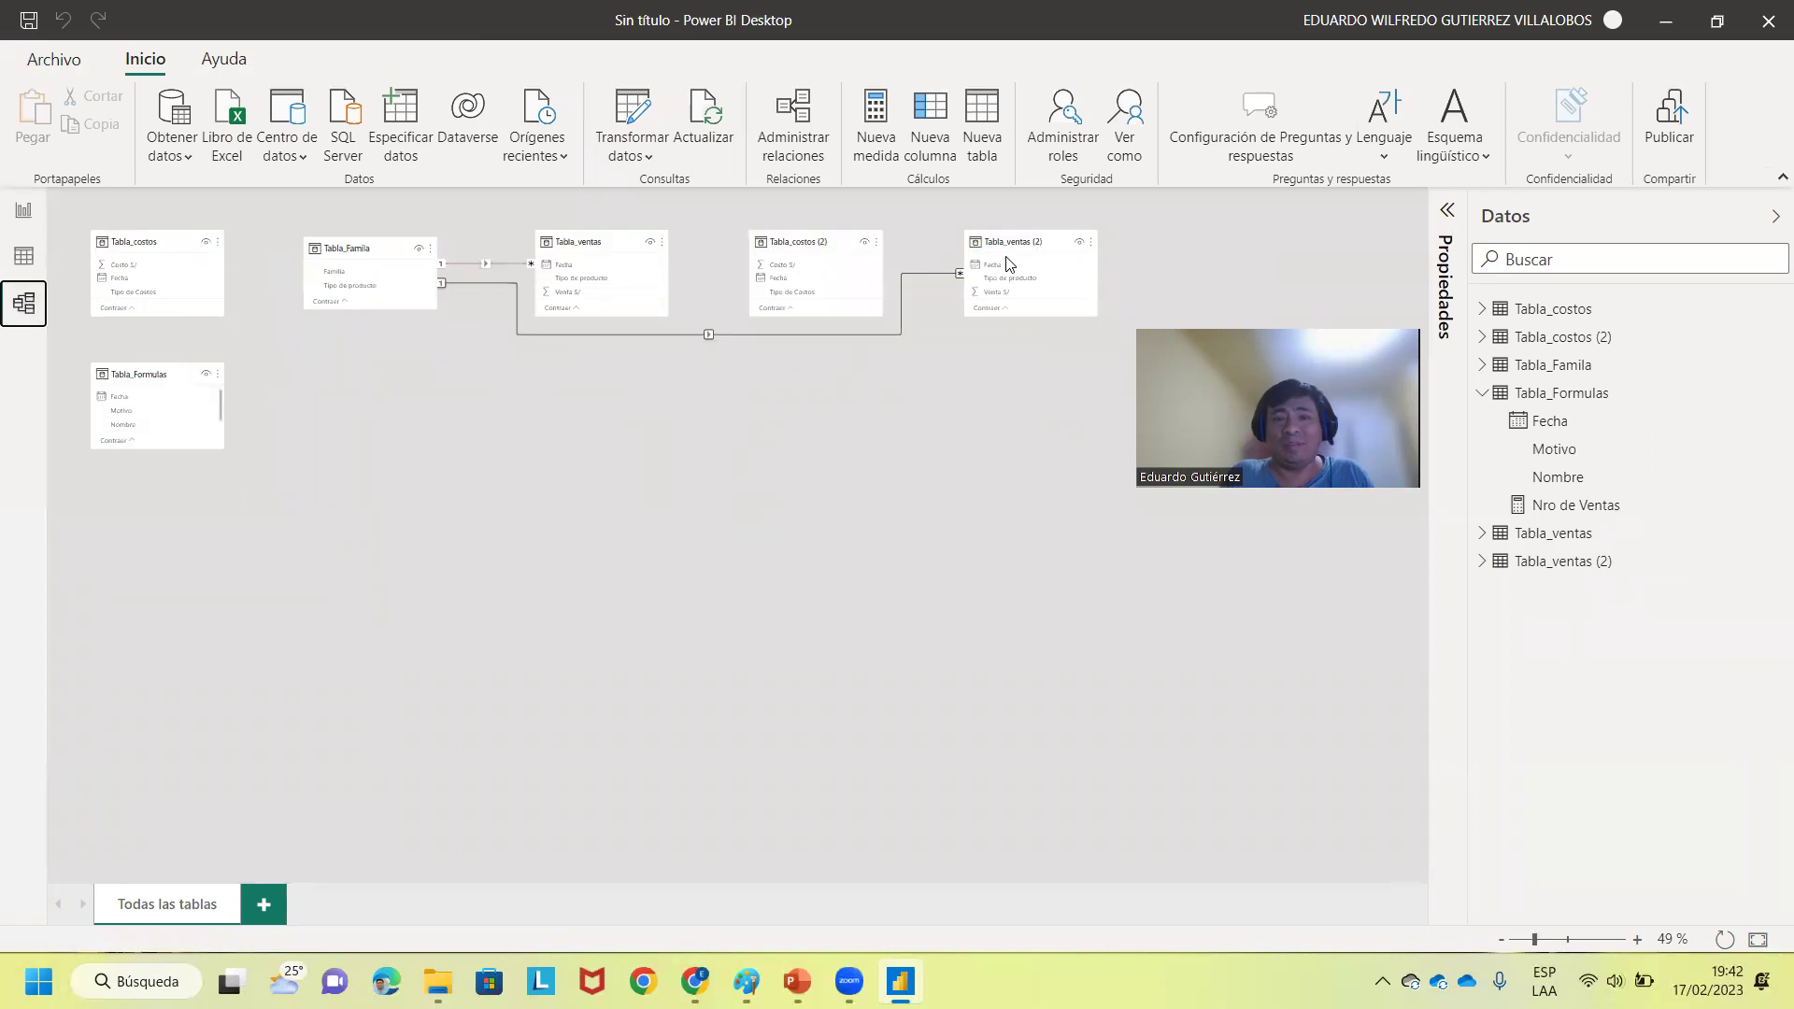
click(1017, 235)
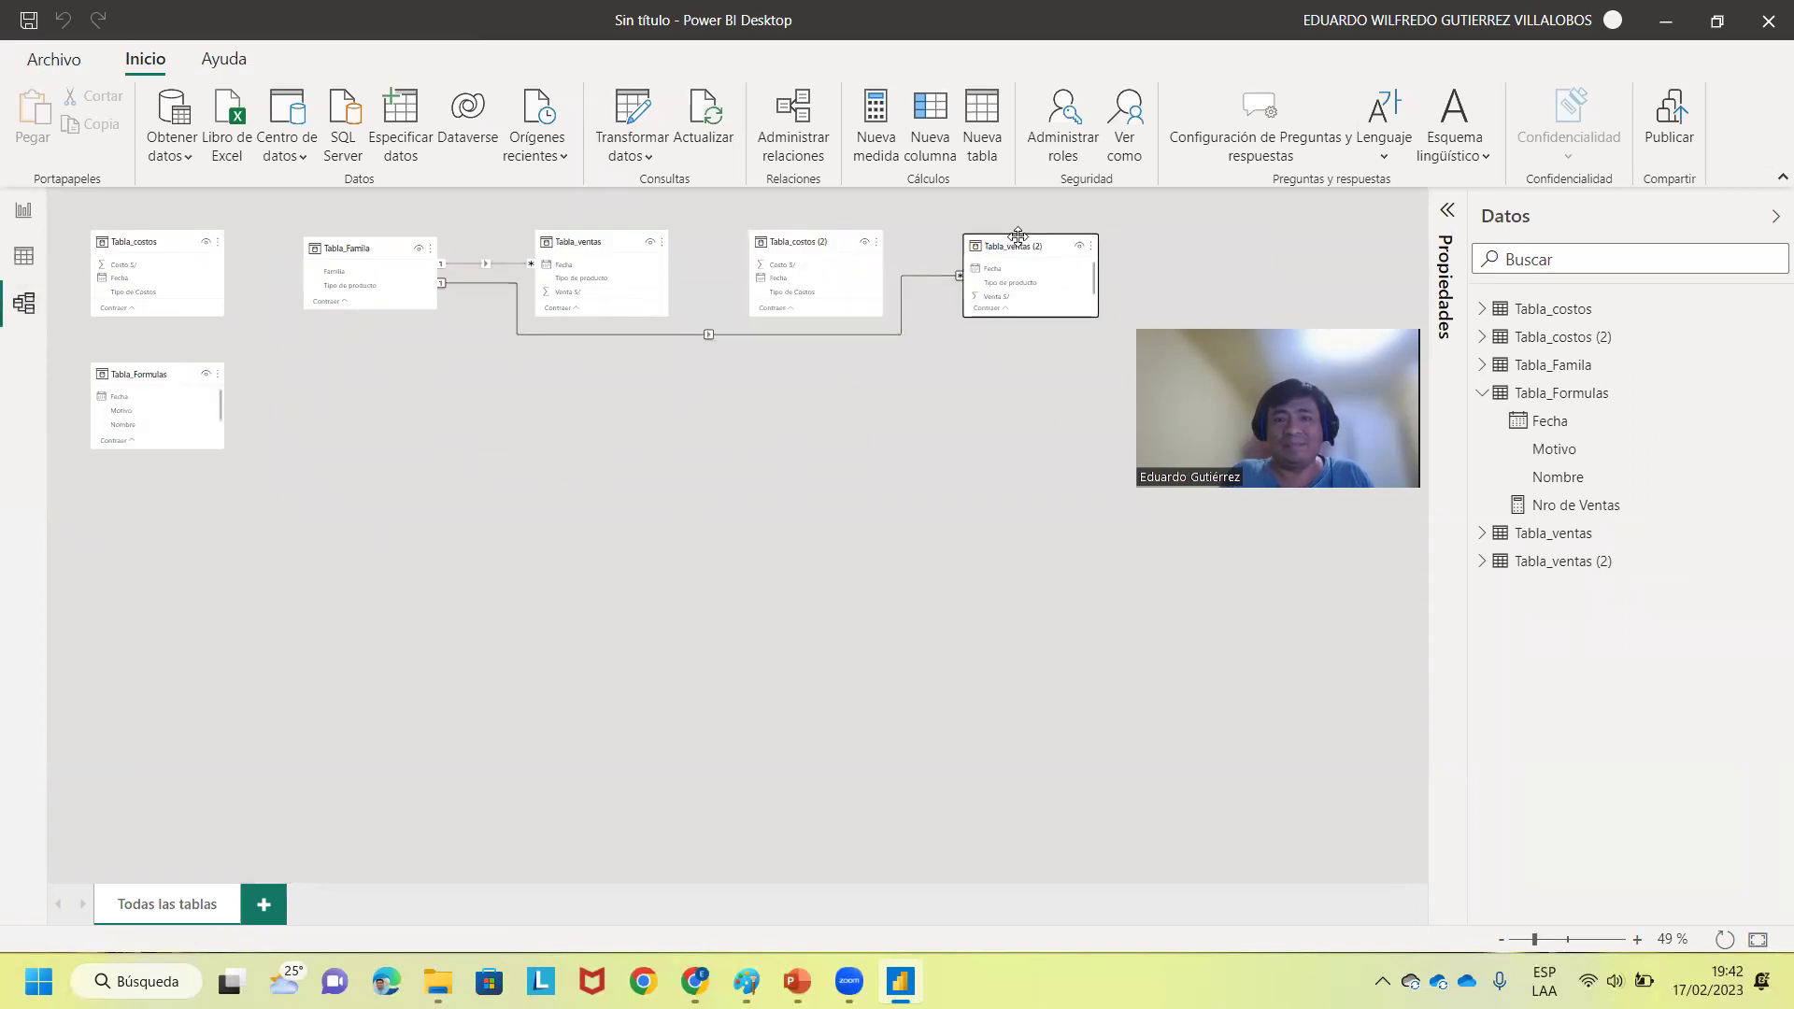
drag(1018, 235, 406, 382)
drag(775, 261, 573, 401)
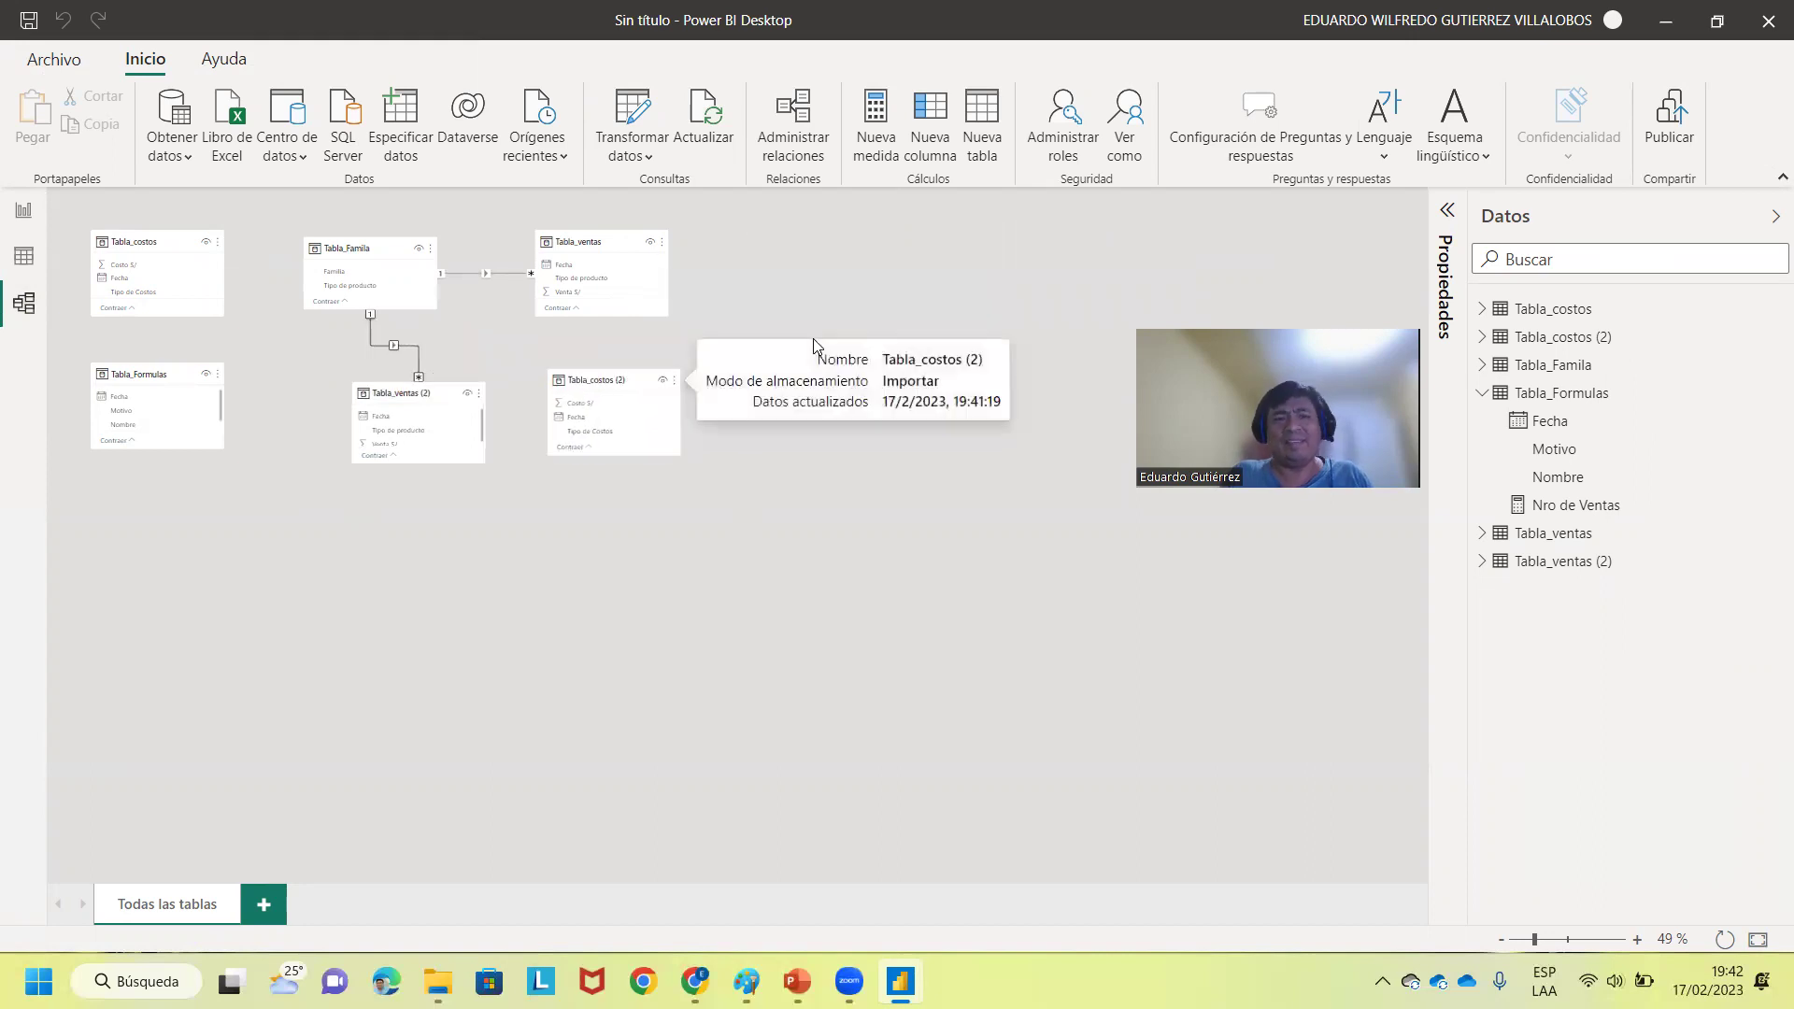
- Delete Tabla_costos (2) from the data model, agreeing to keep its query without loading the data
scroll(874, 308, up, 3)
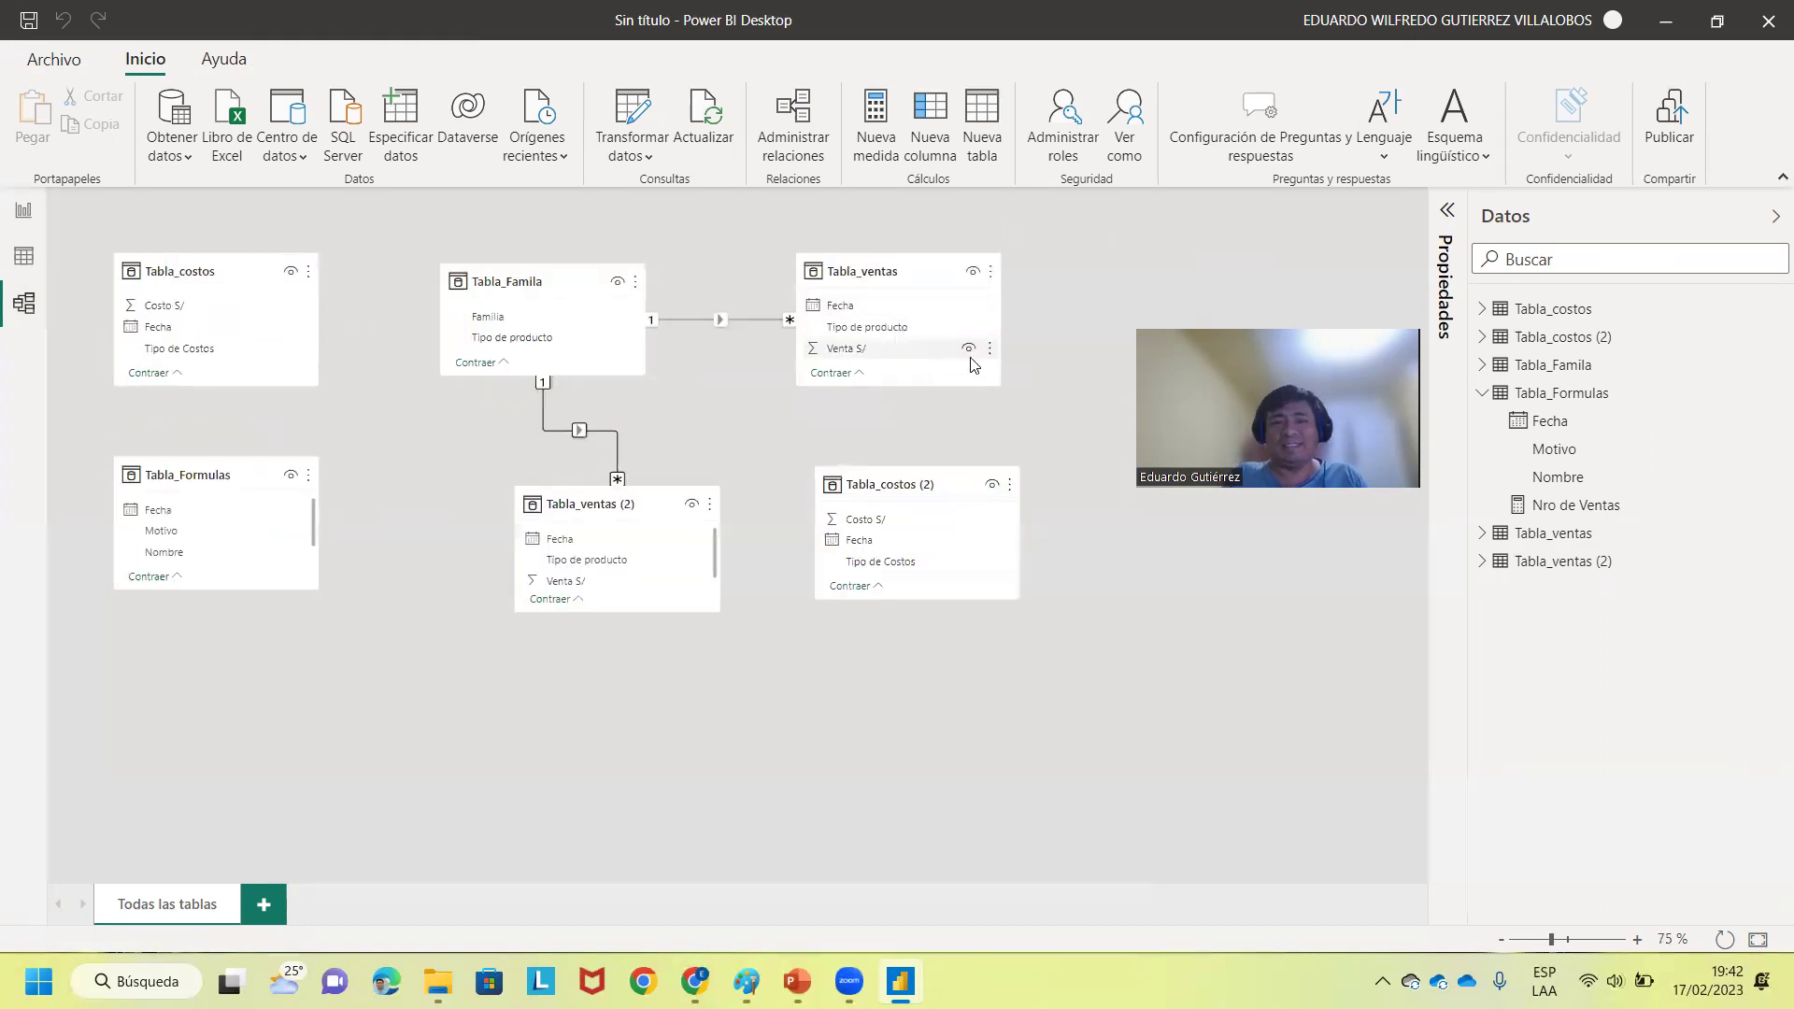
scroll(1003, 446, up, 4)
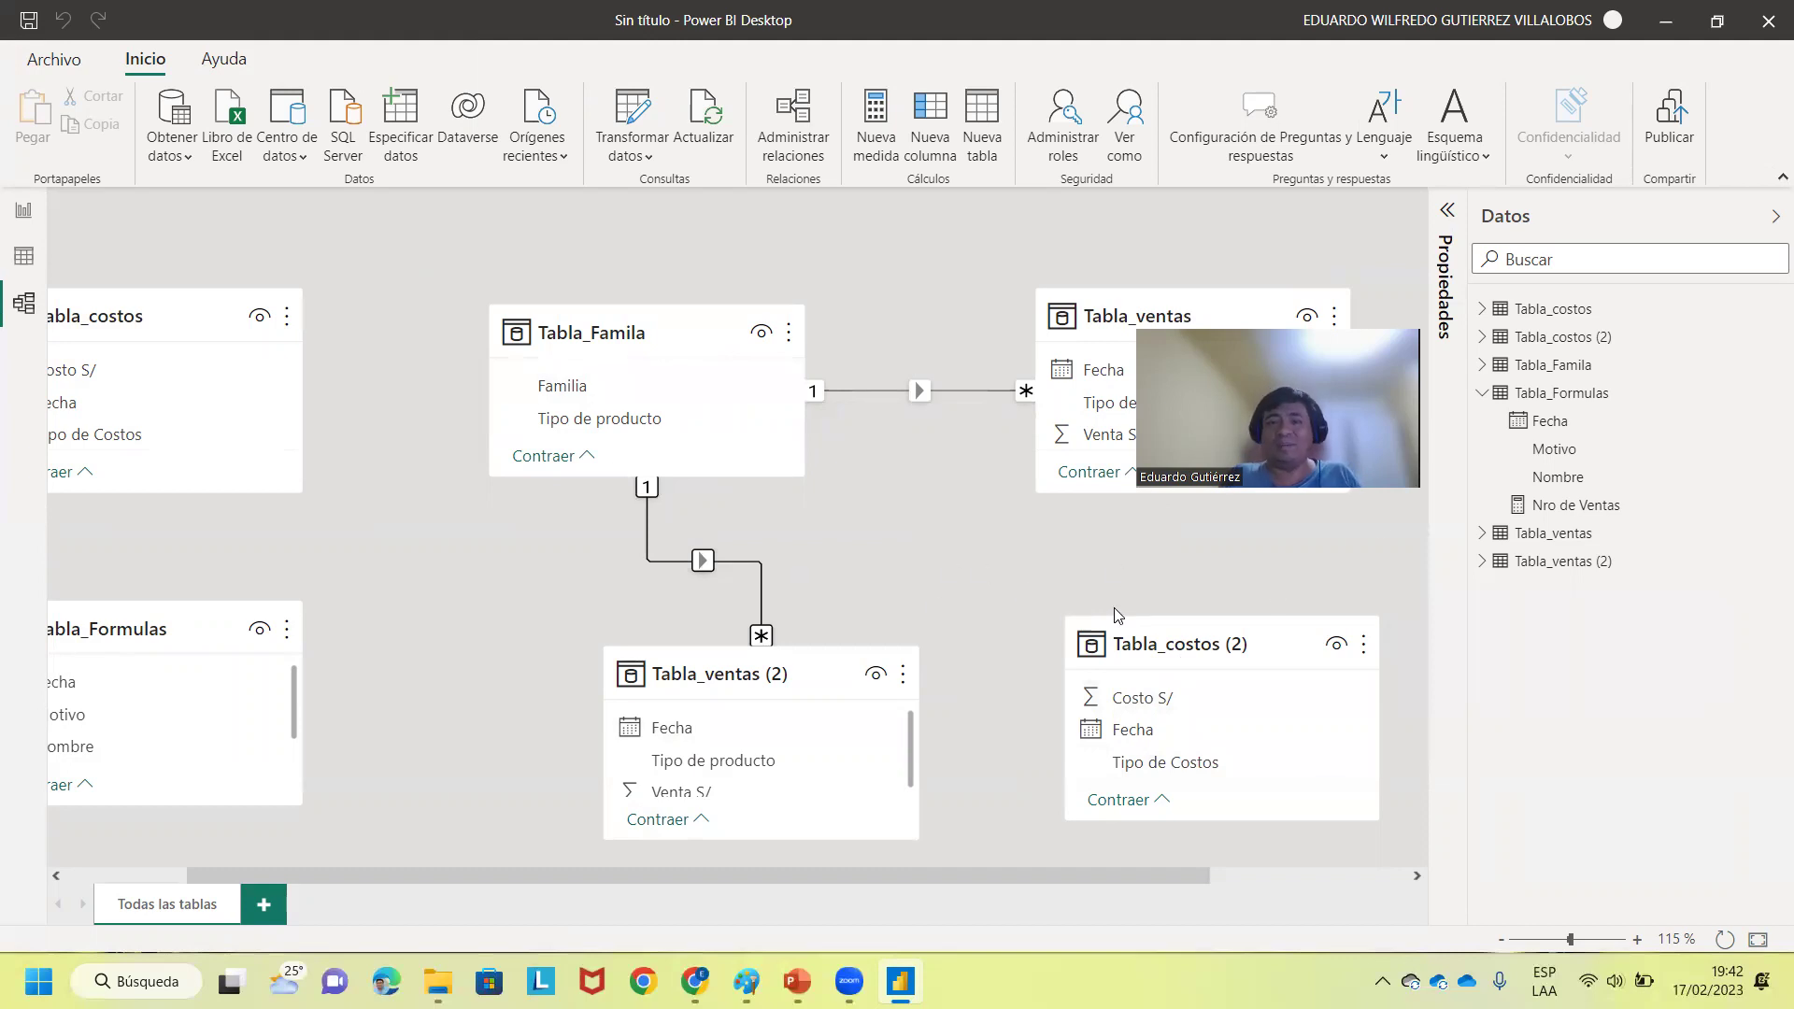
click(1150, 622)
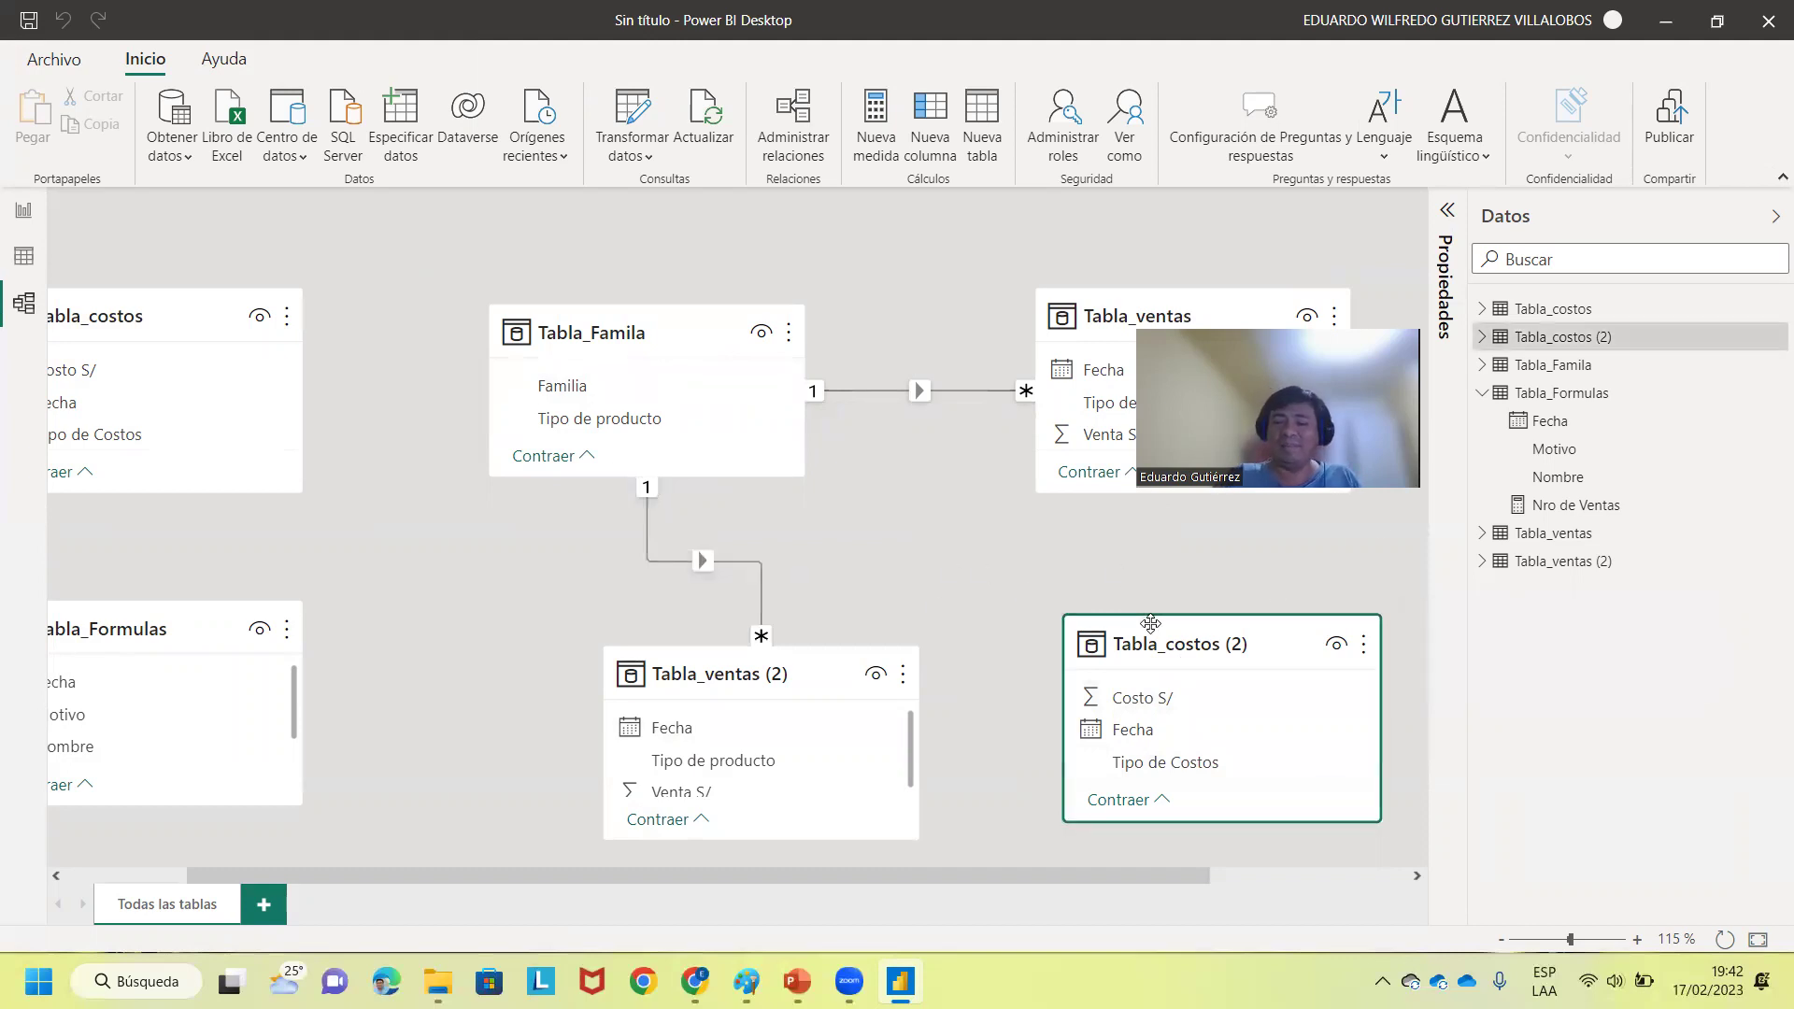
key(Delete)
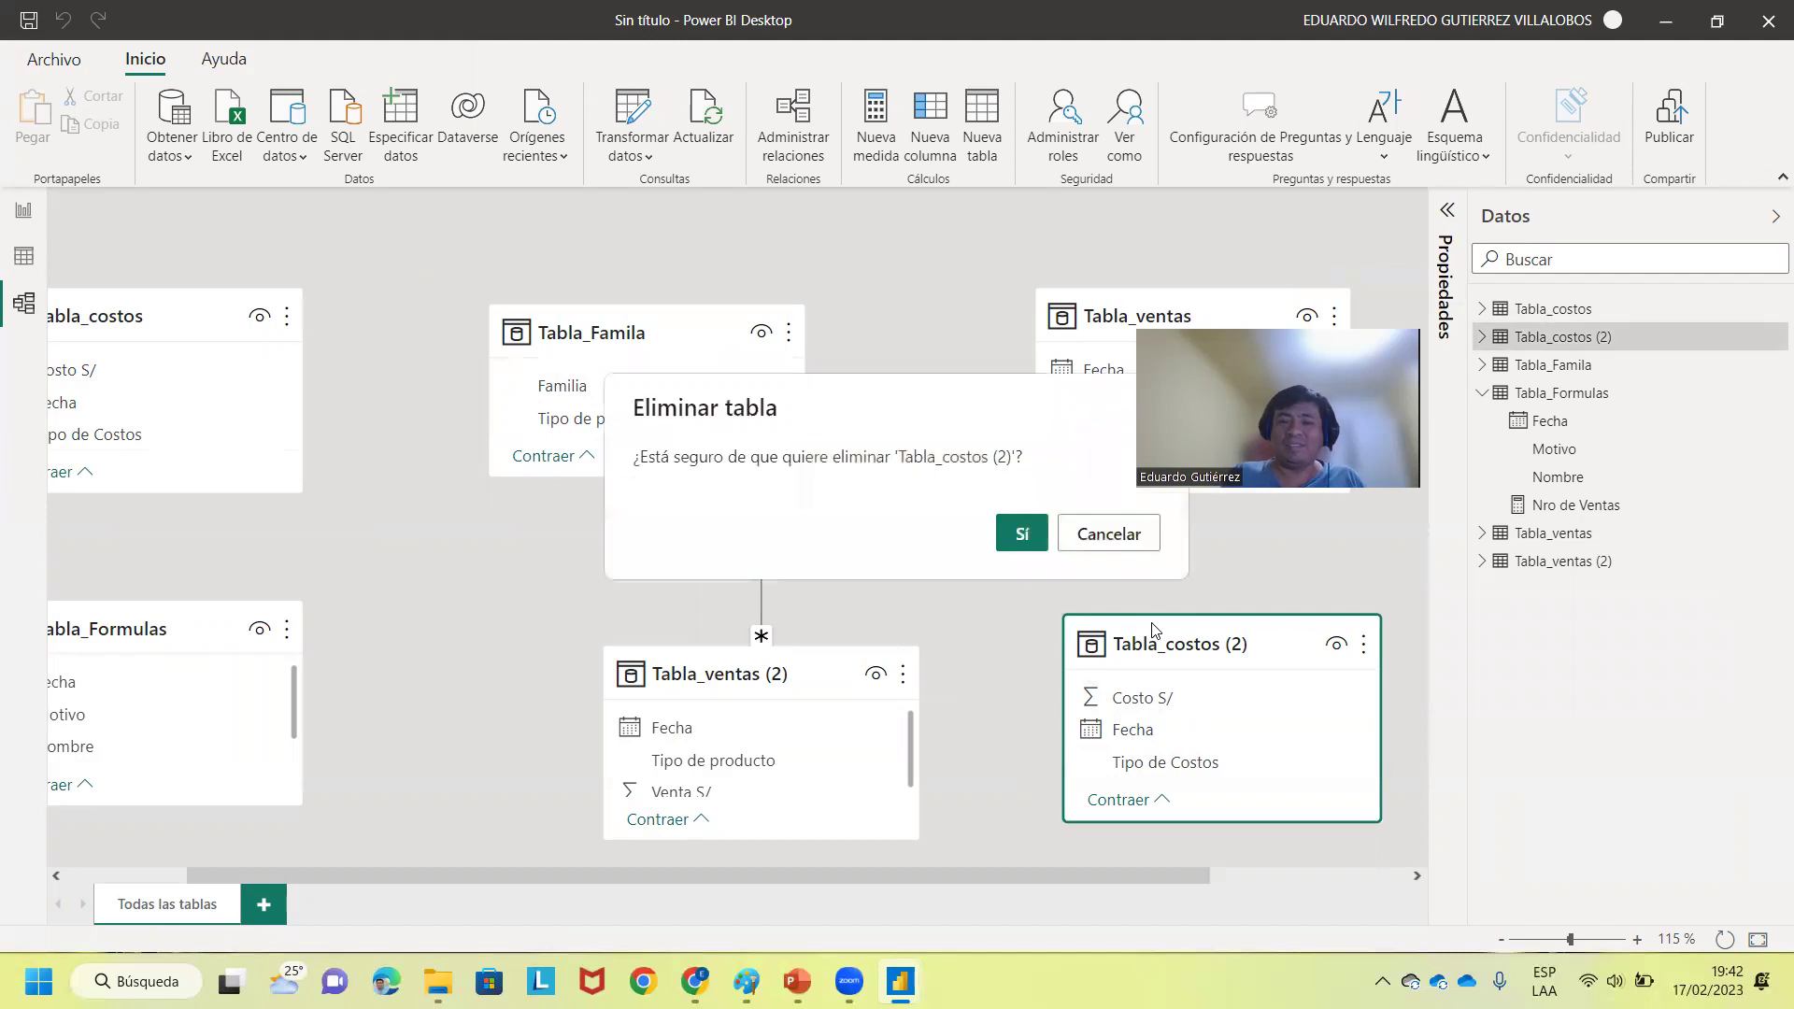
click(1020, 532)
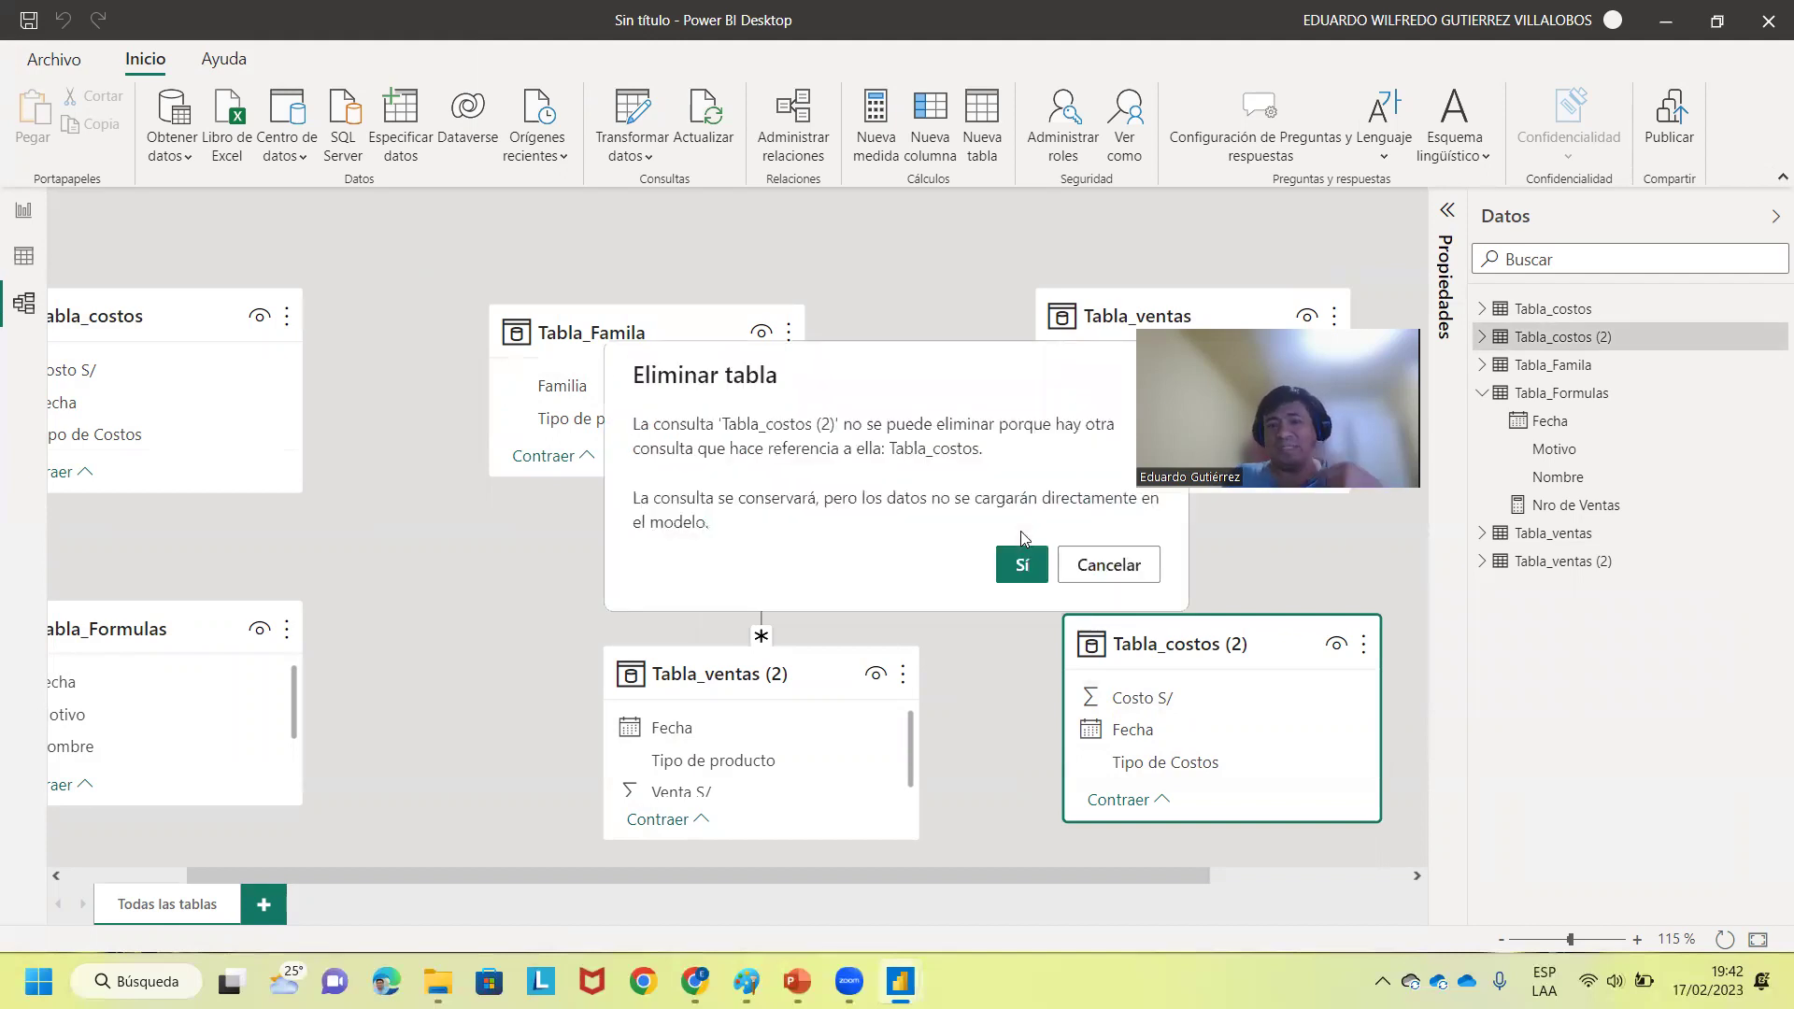
click(1020, 564)
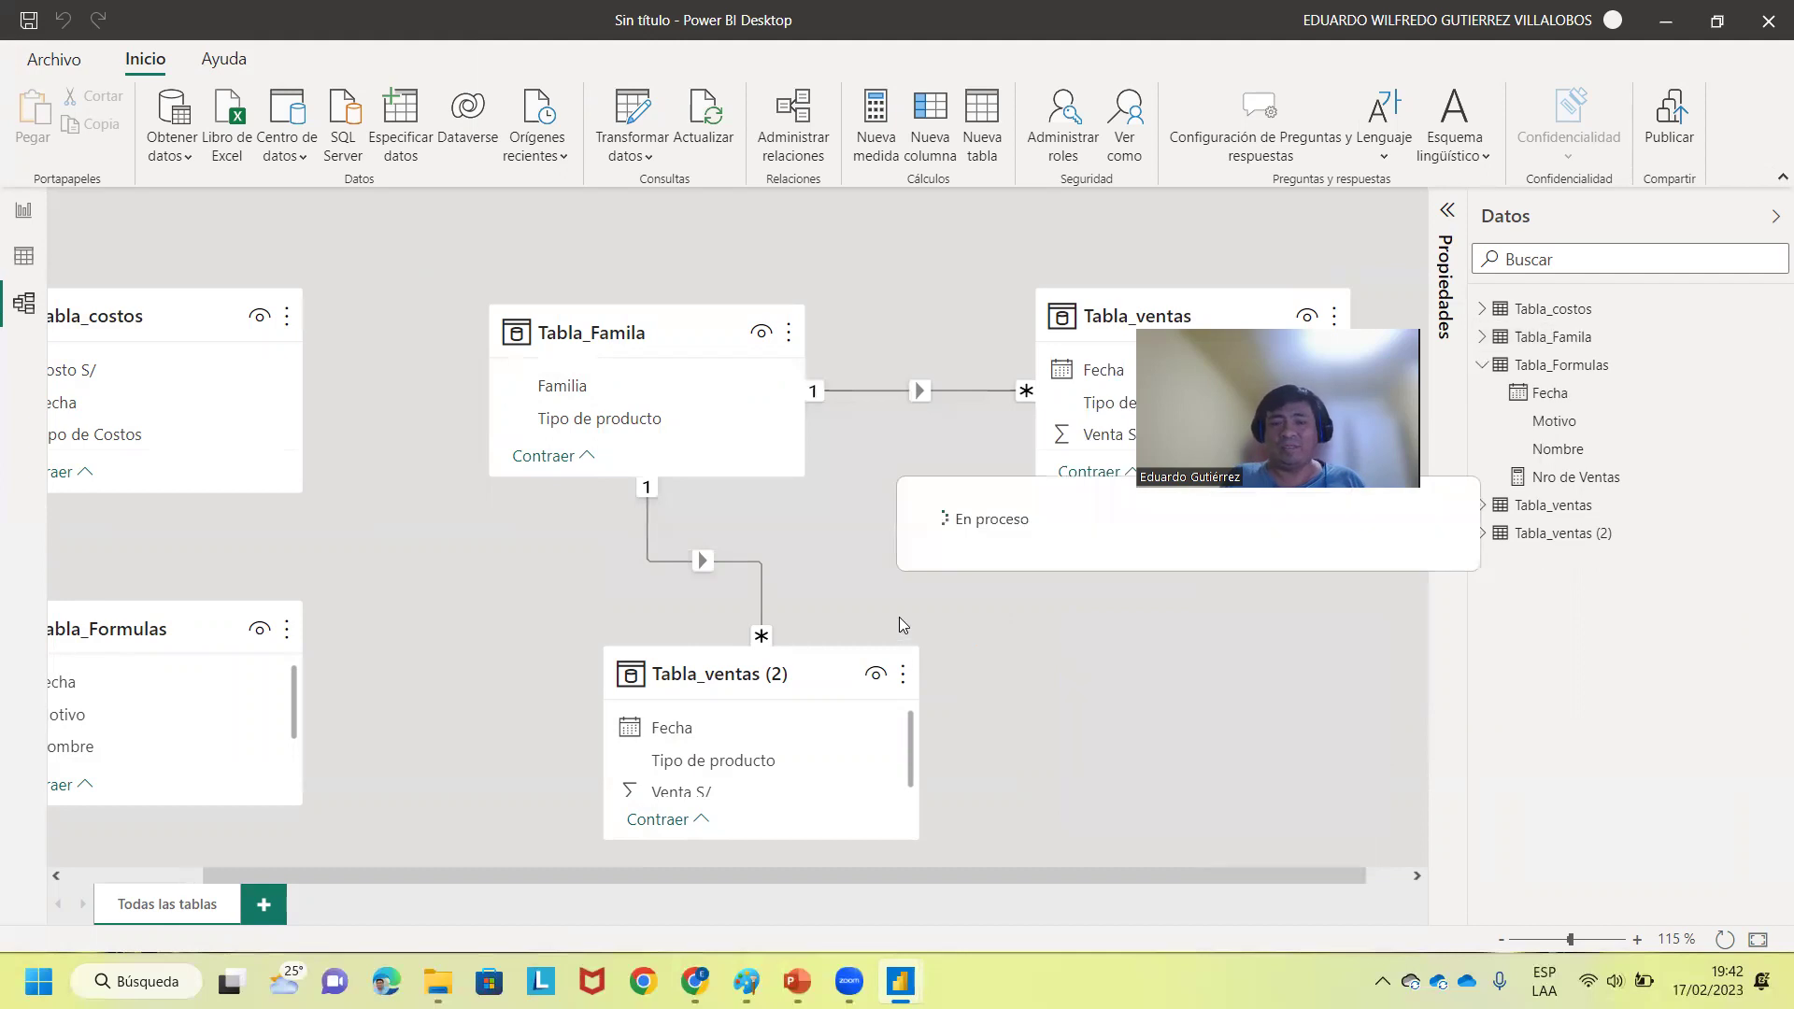
- Delete Tabla_ventas (2) from the data model, keeping the query that Tabla_ventas references
click(847, 654)
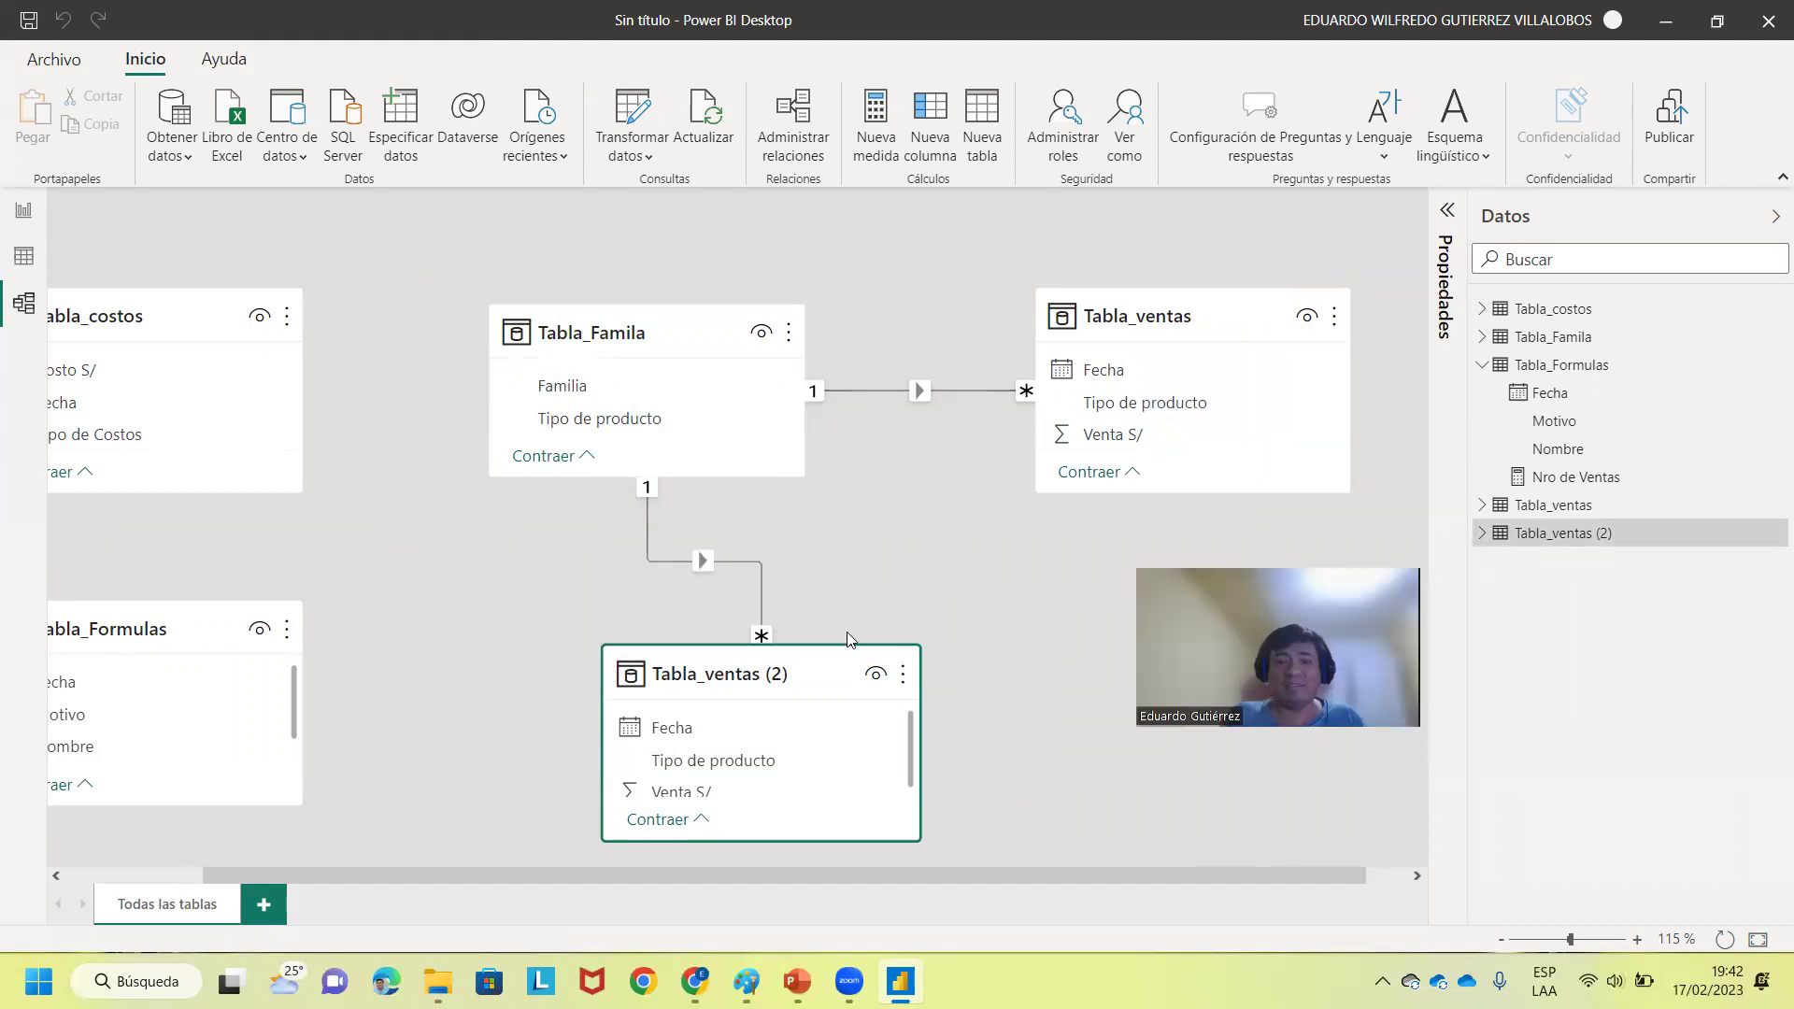
key(Delete)
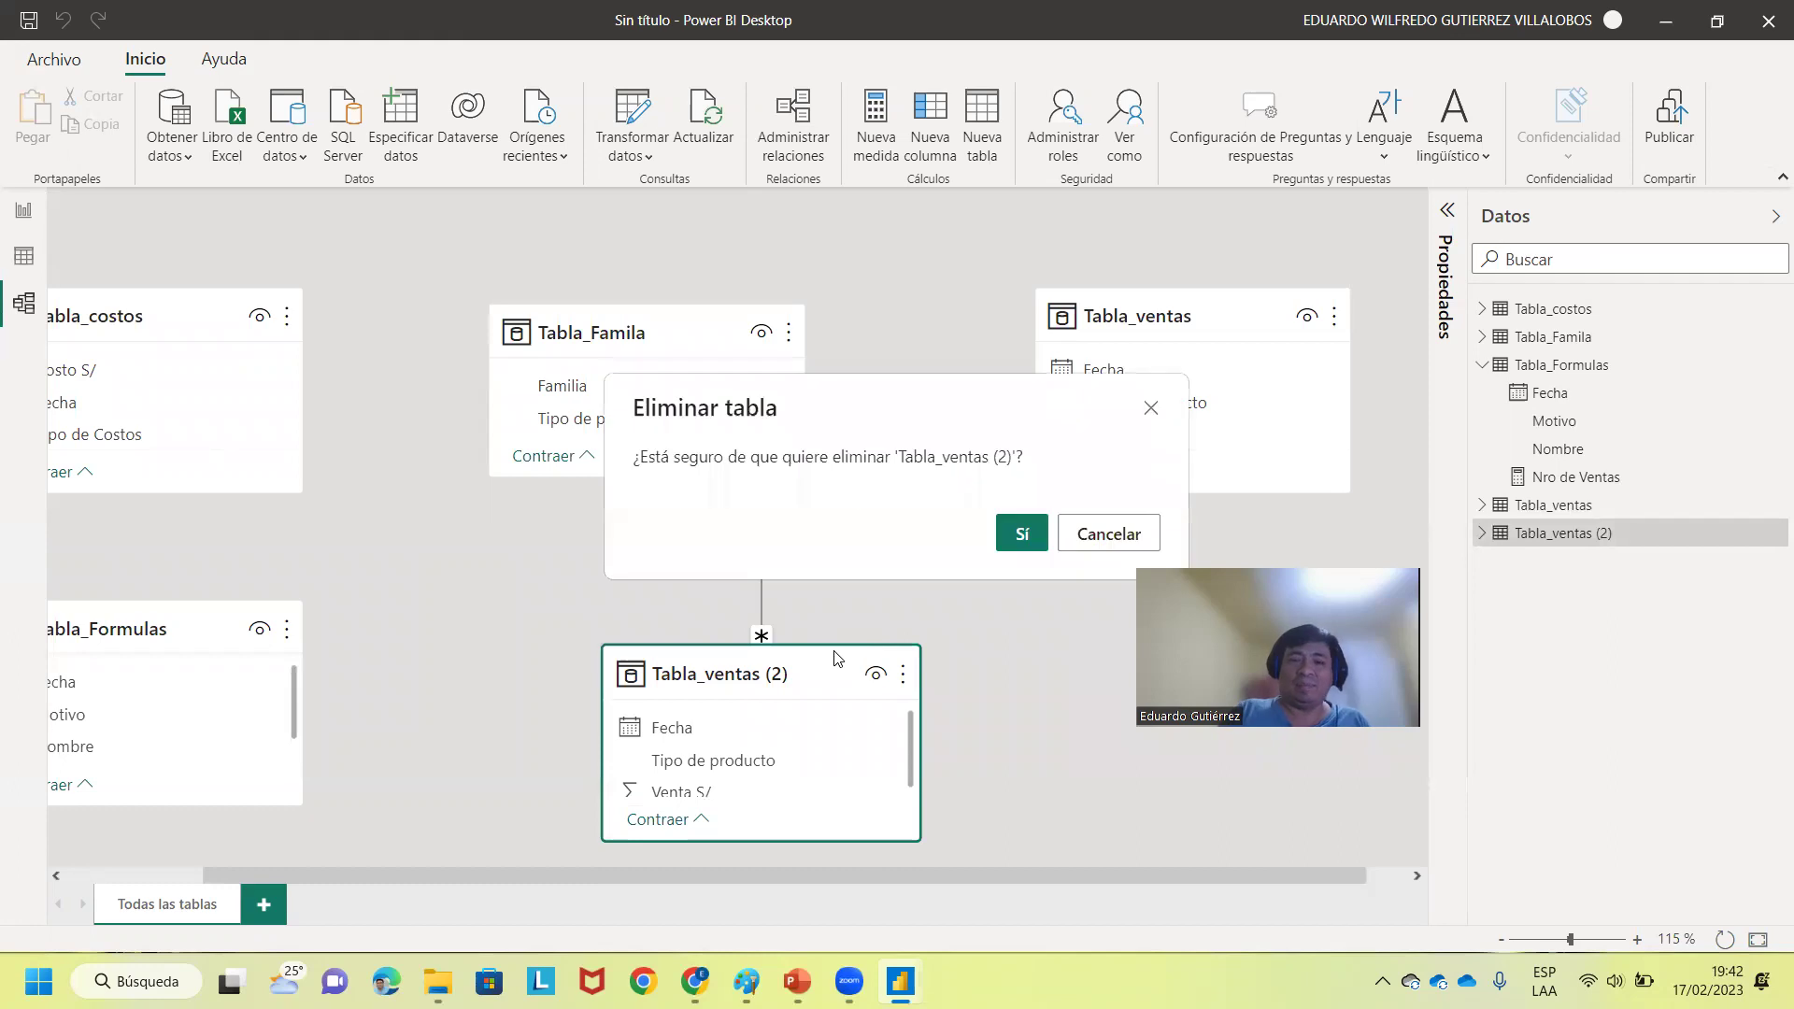
click(1010, 538)
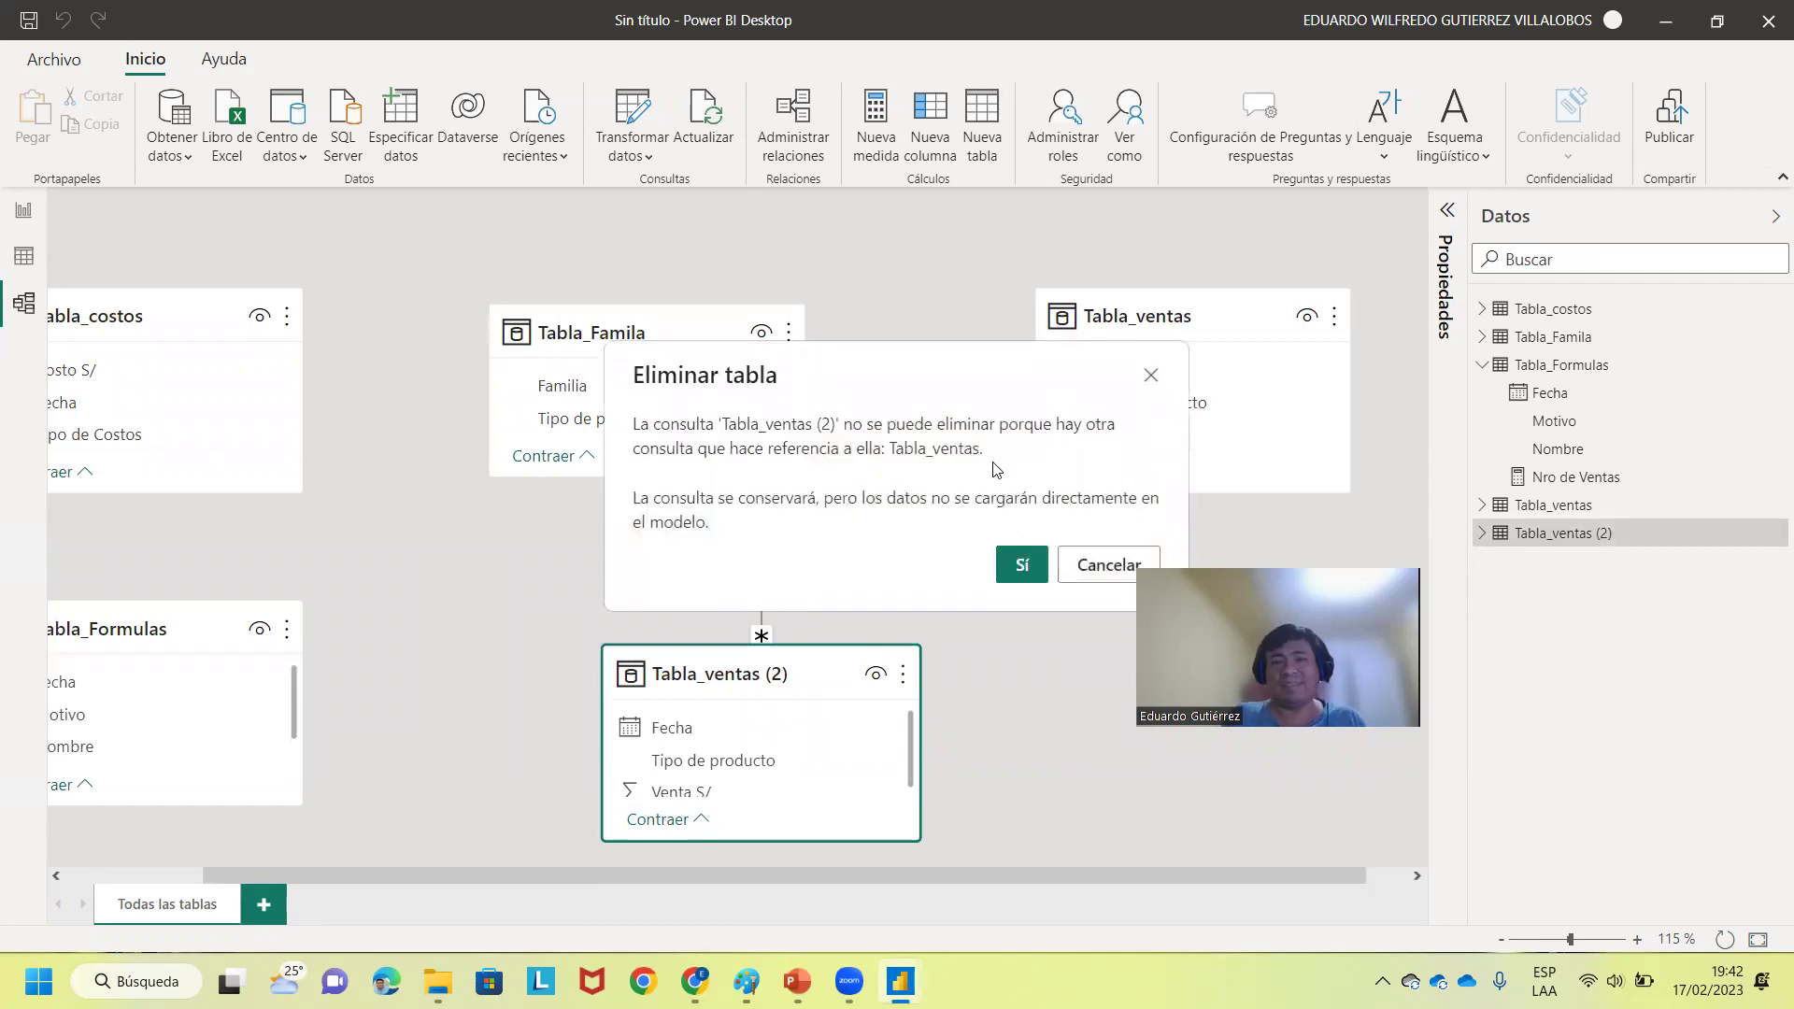
click(1023, 566)
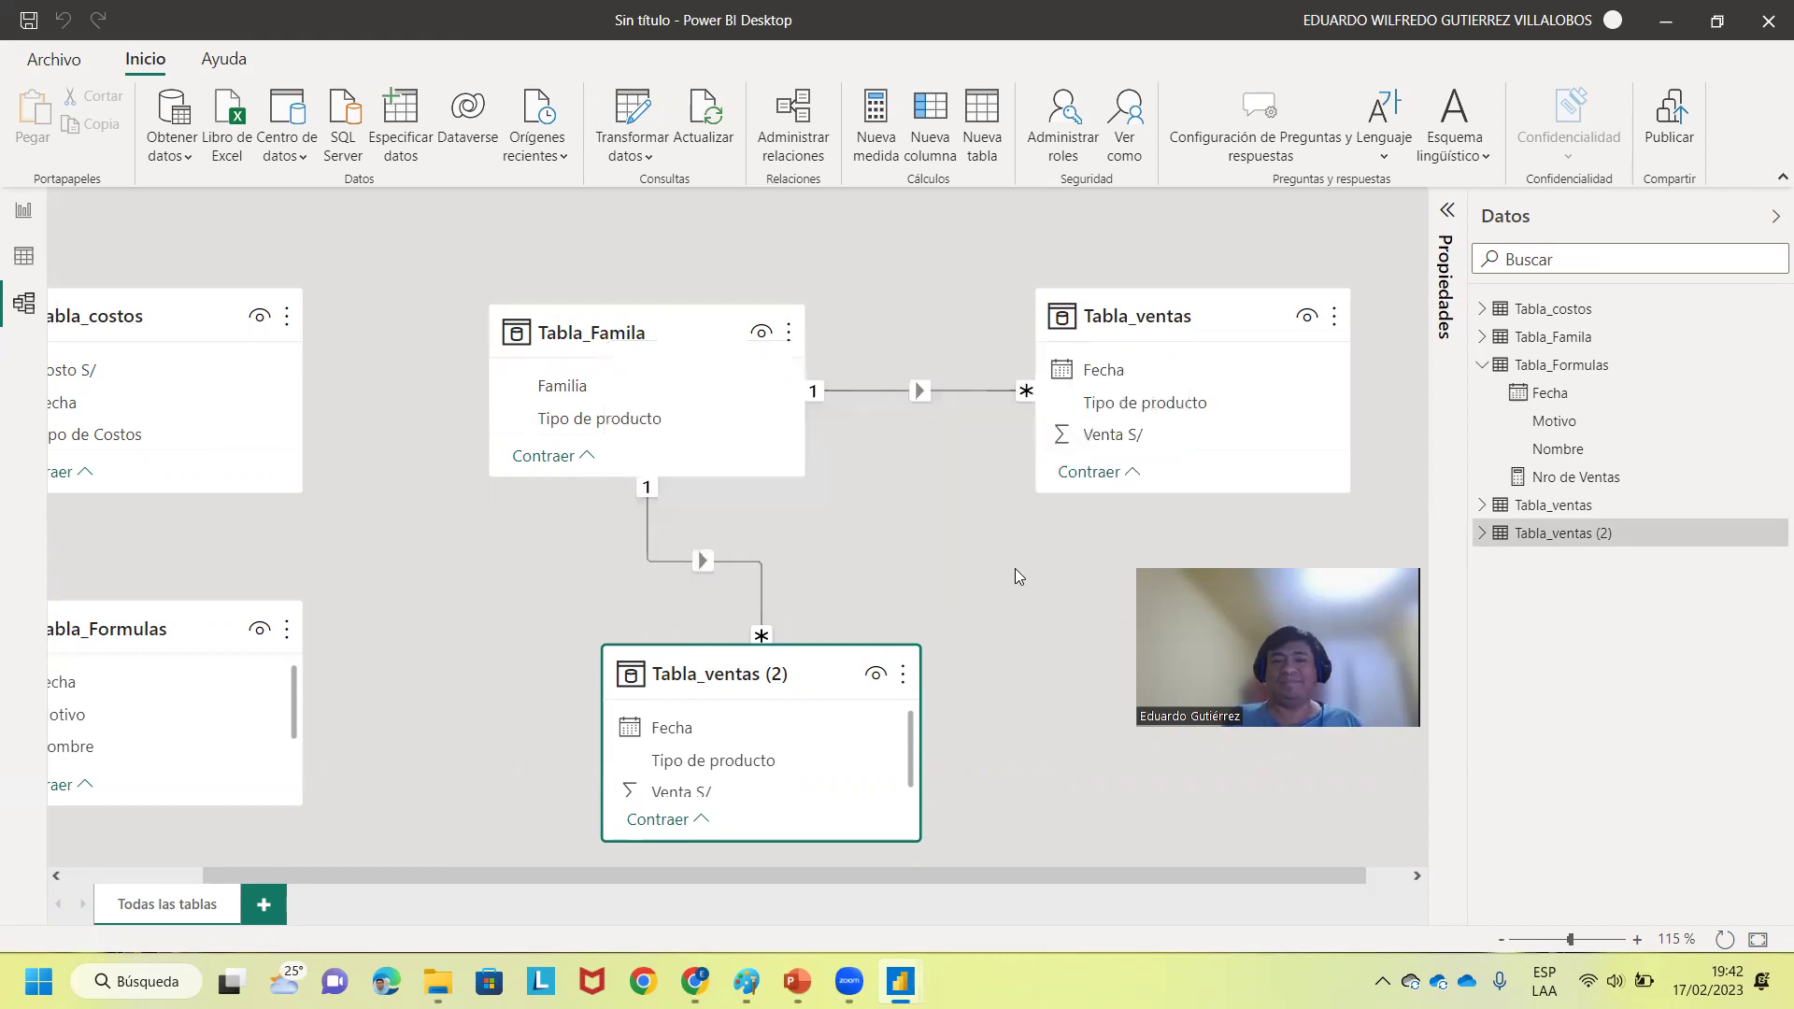